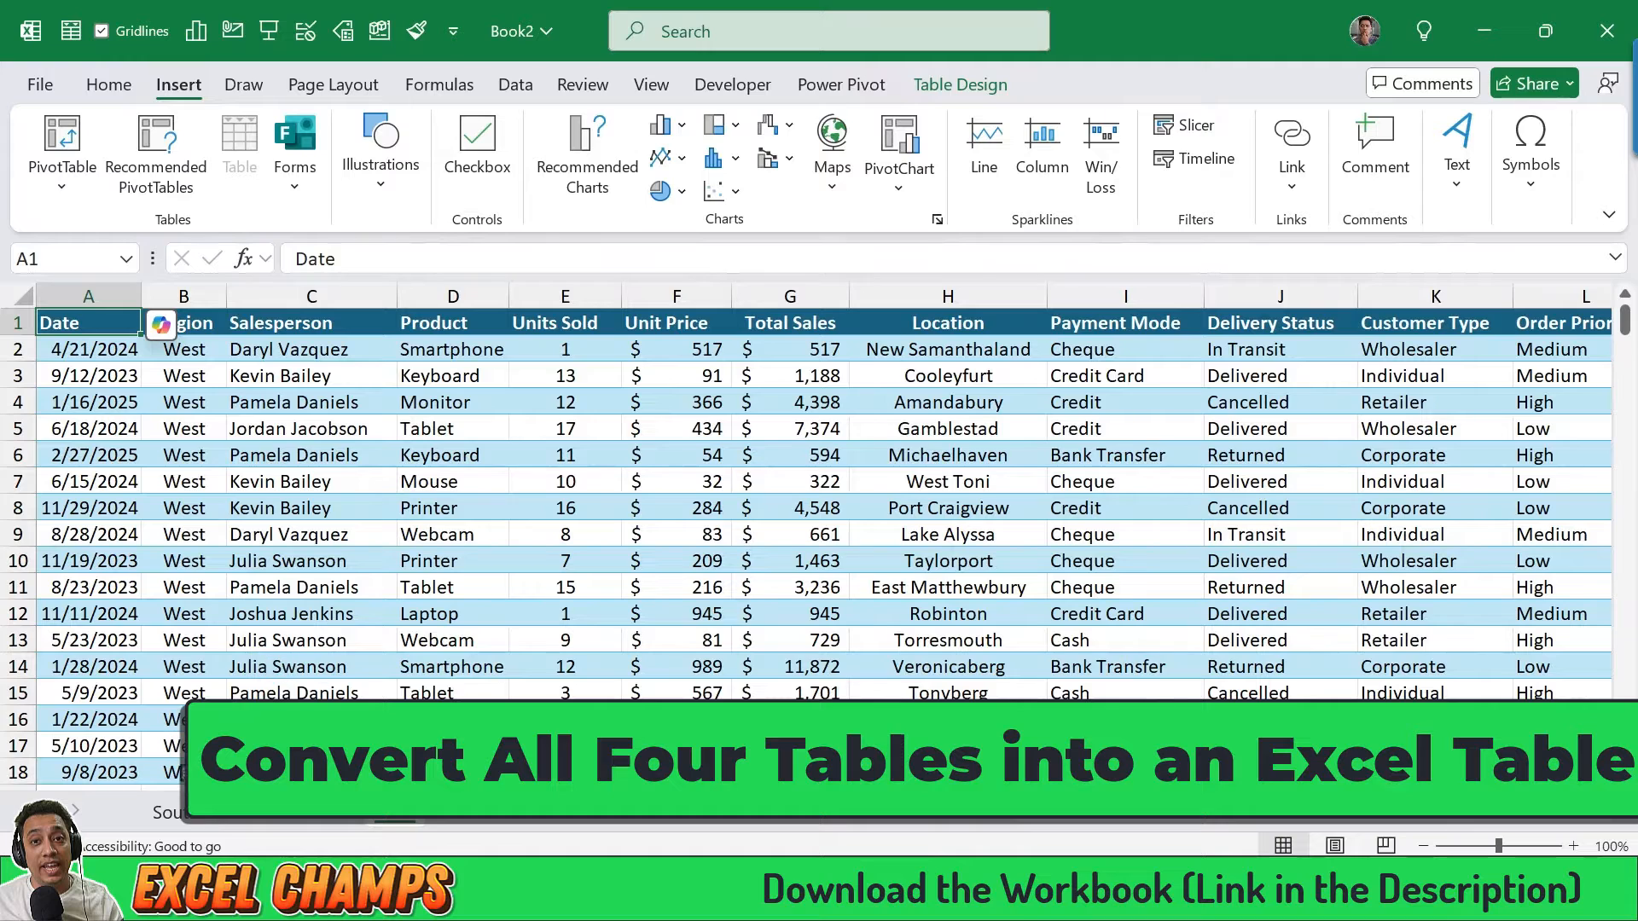
Check the name assigned to the table on the South sheet.
click(175, 811)
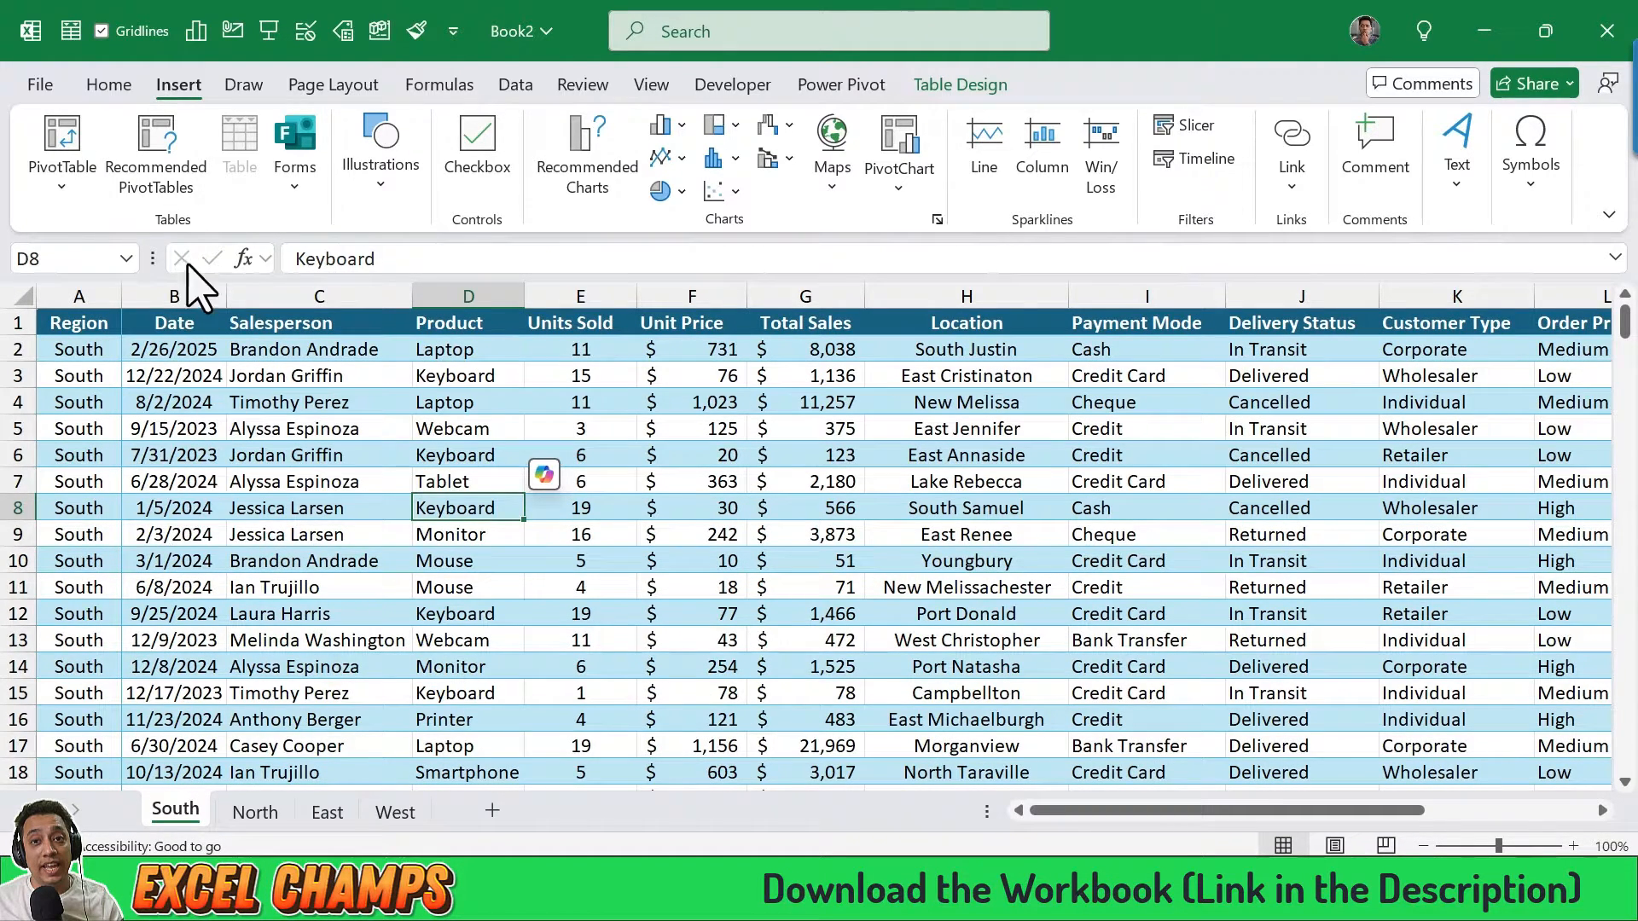
click(109, 479)
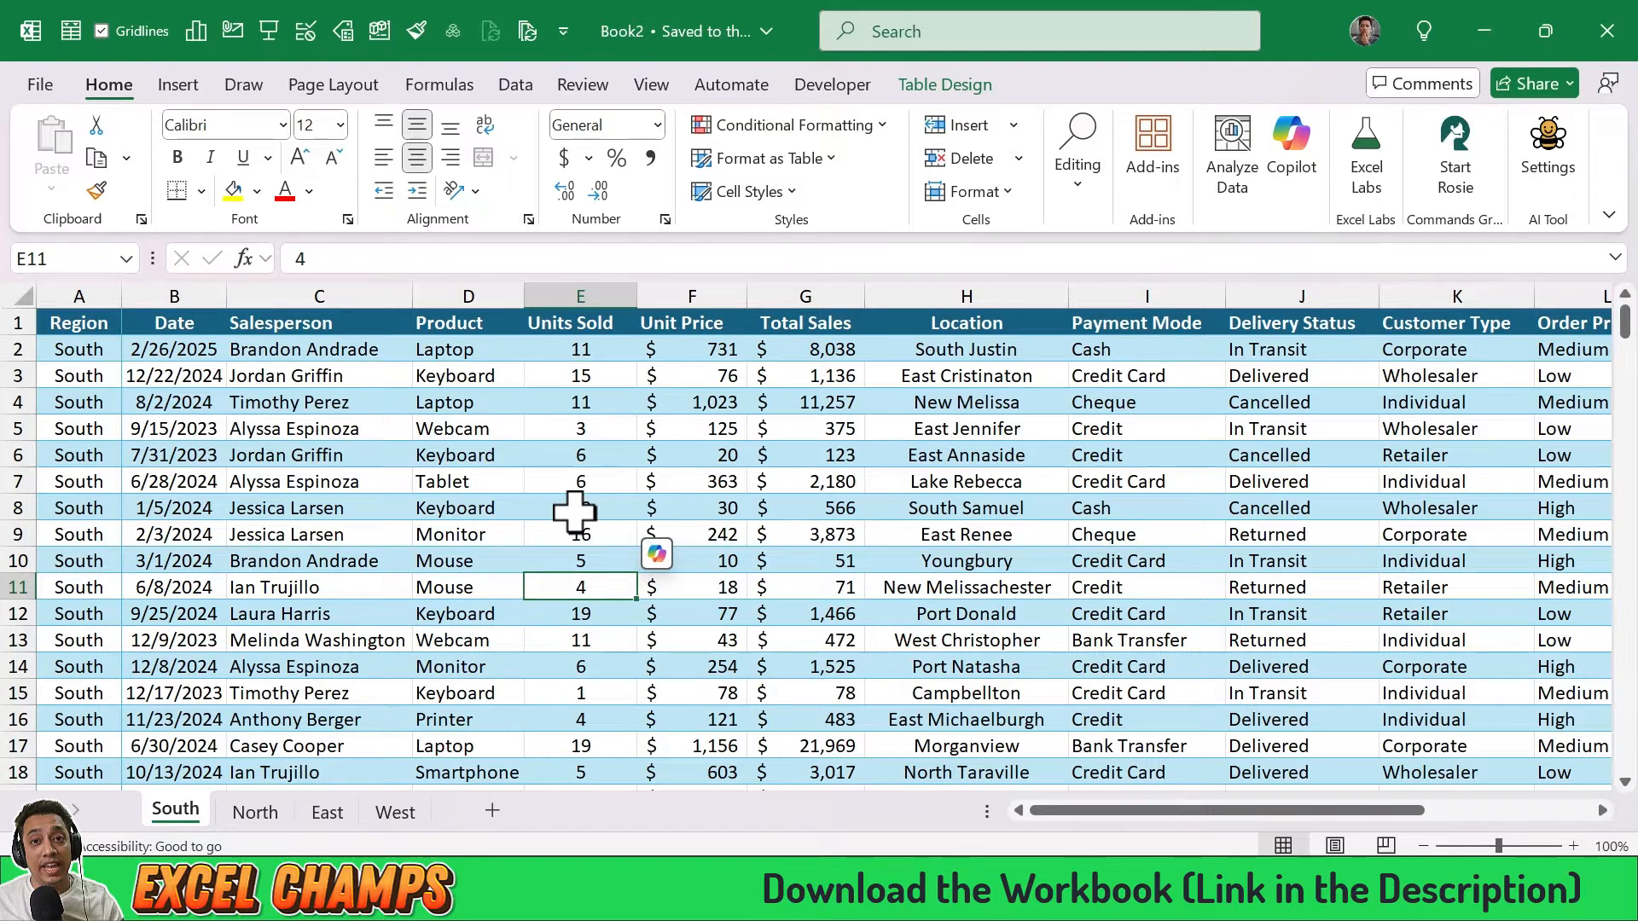
click(945, 84)
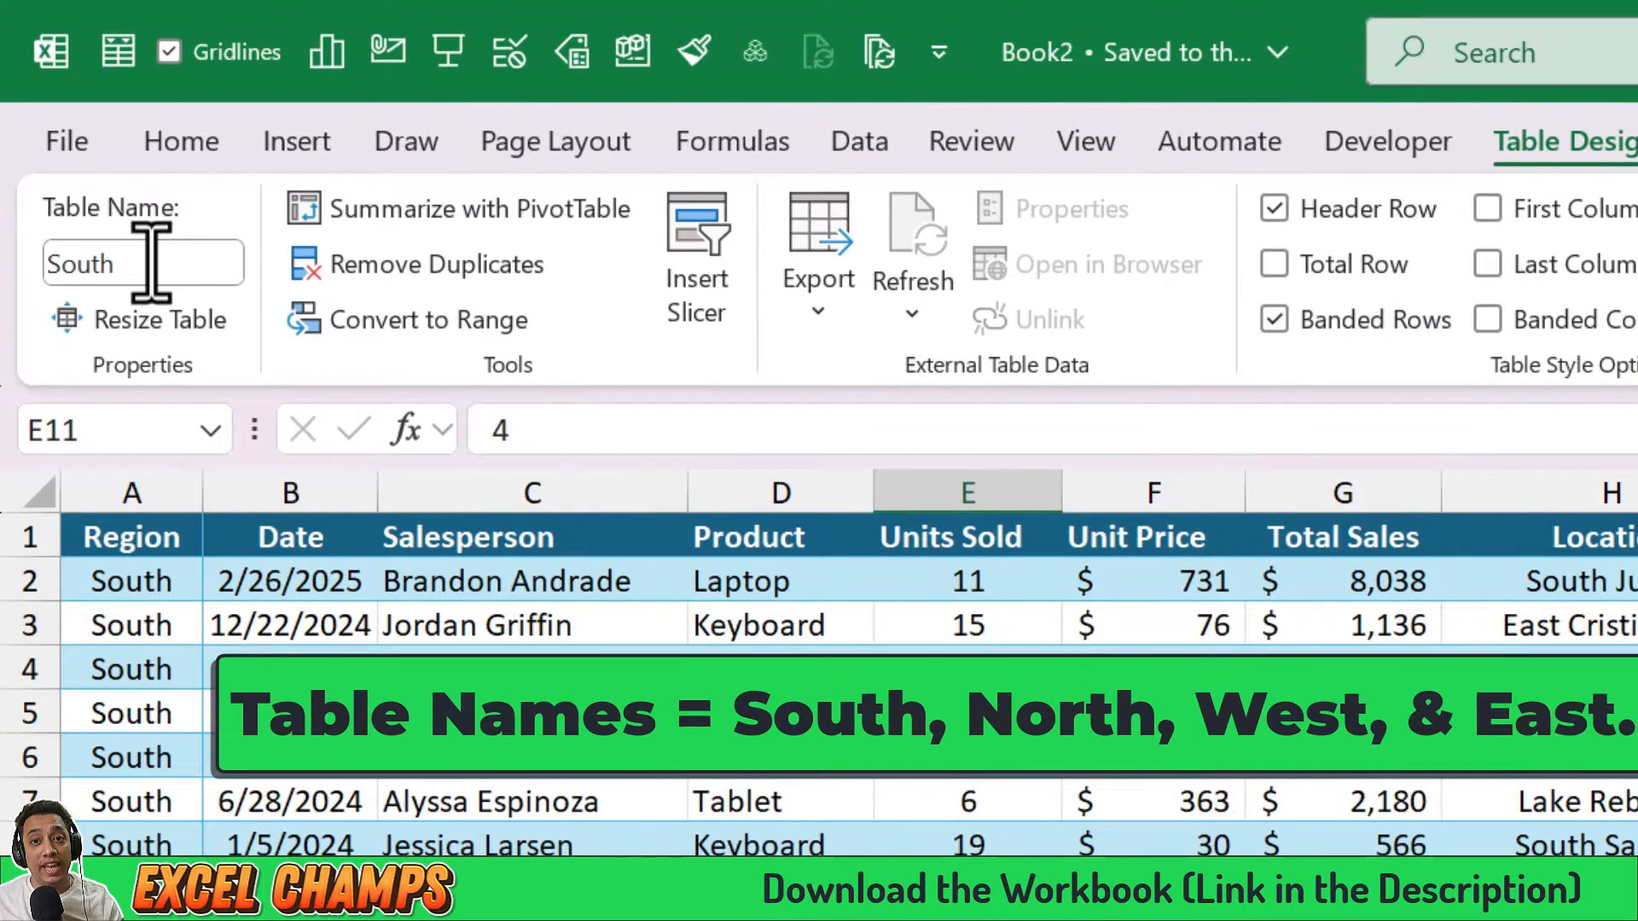
key(ctrl+Page_Down)
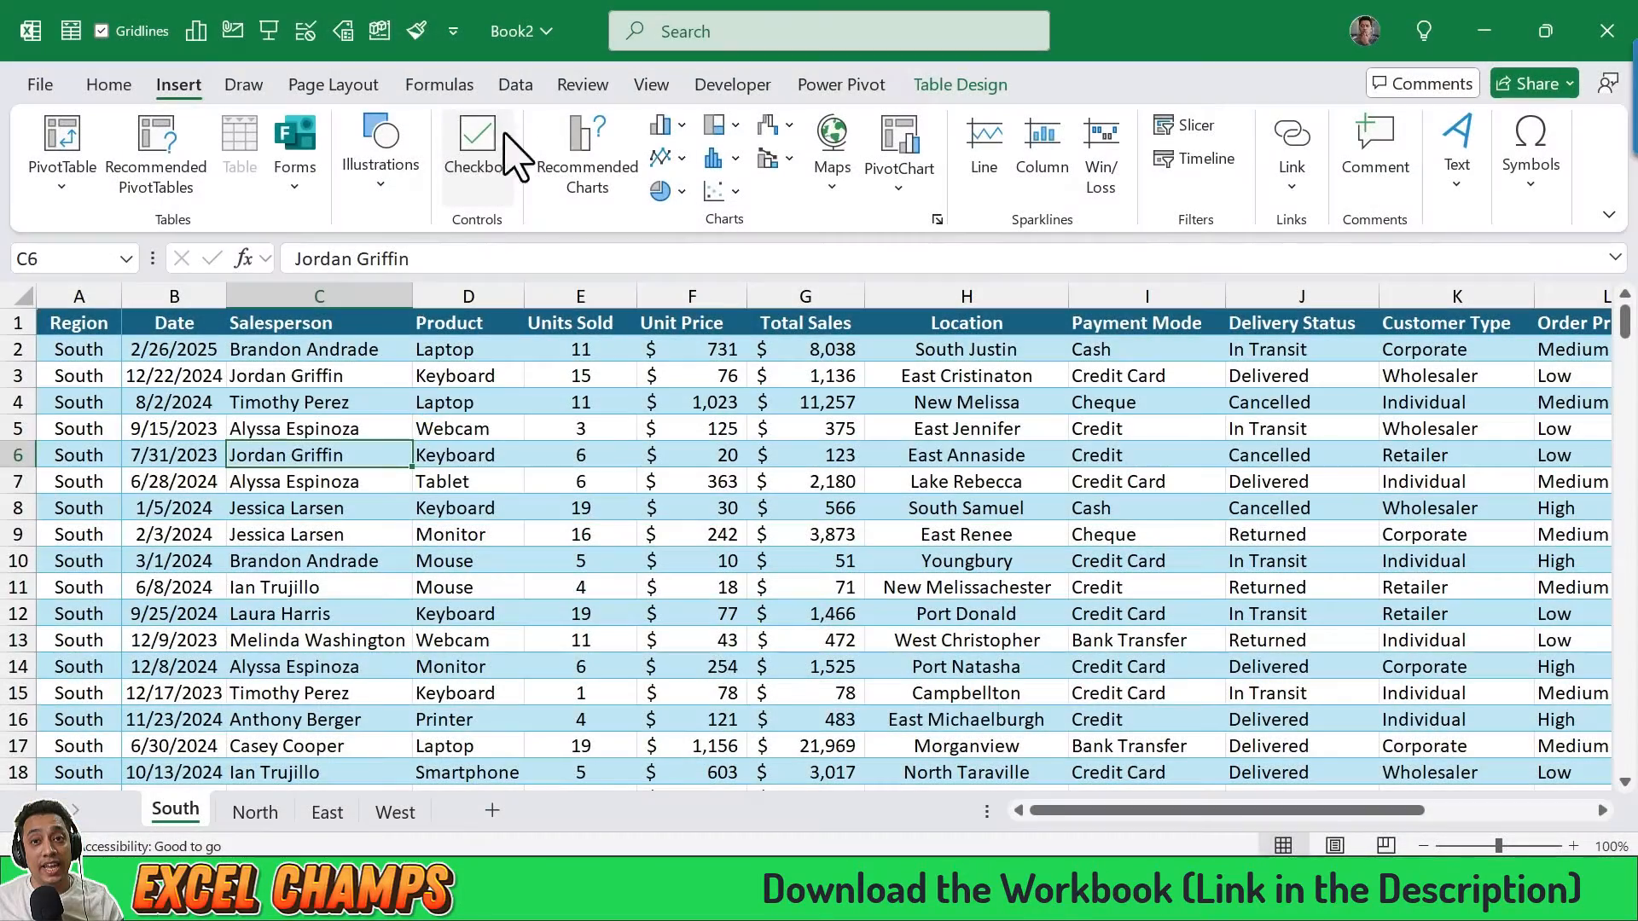
Load the South table into Power Query as a table/range source and inspect its Source and Changed Type steps.
click(516, 88)
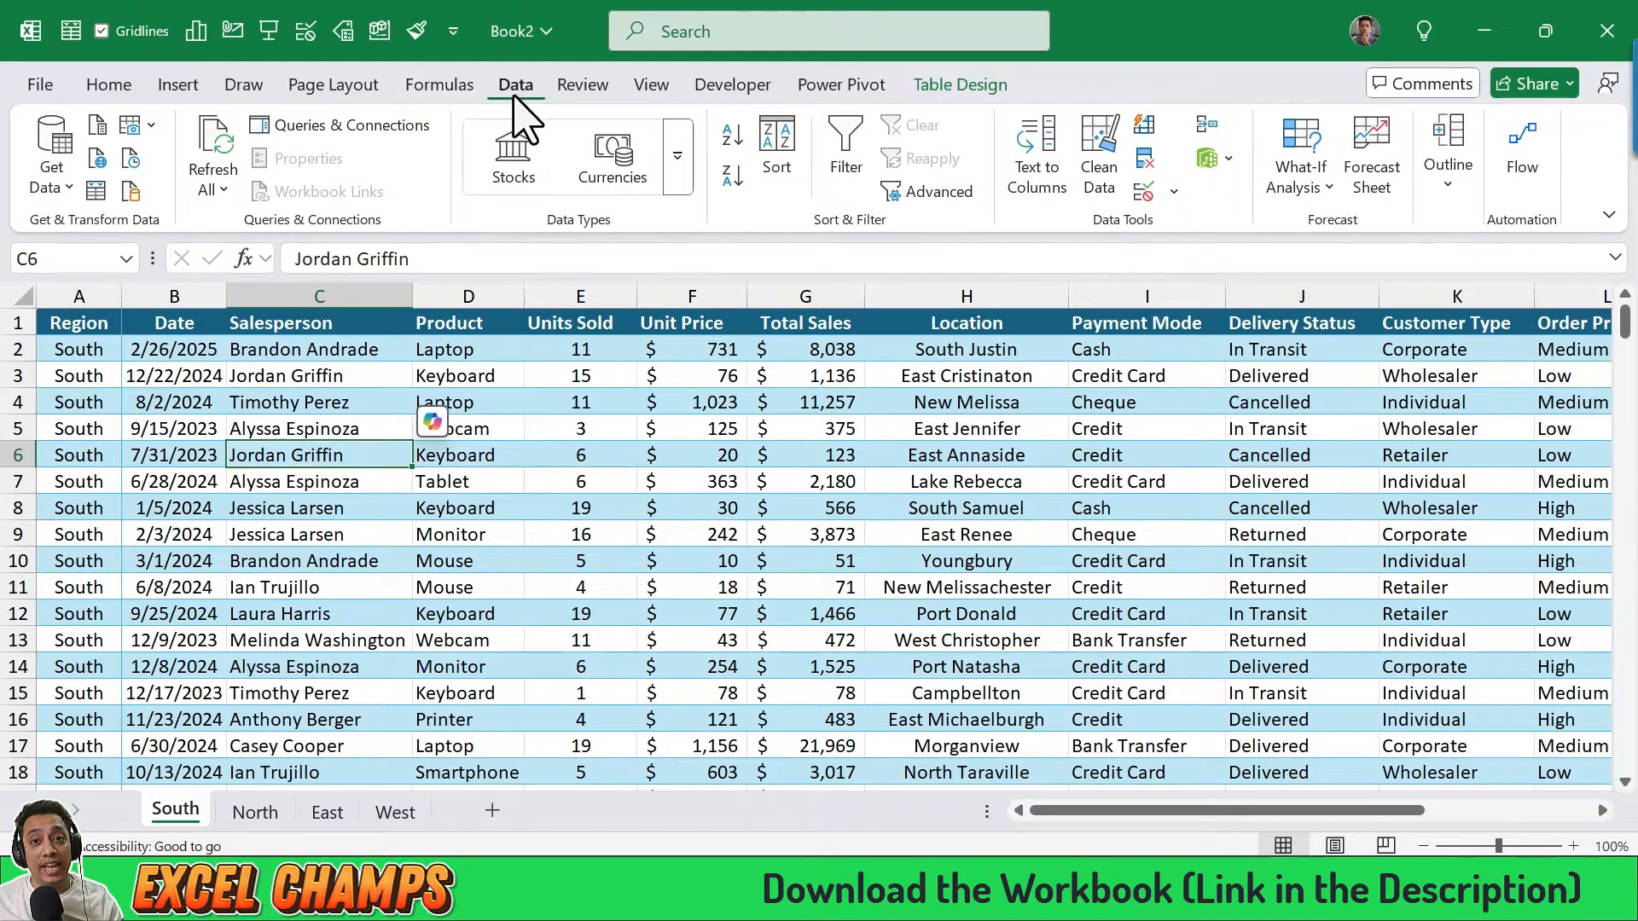
click(67, 189)
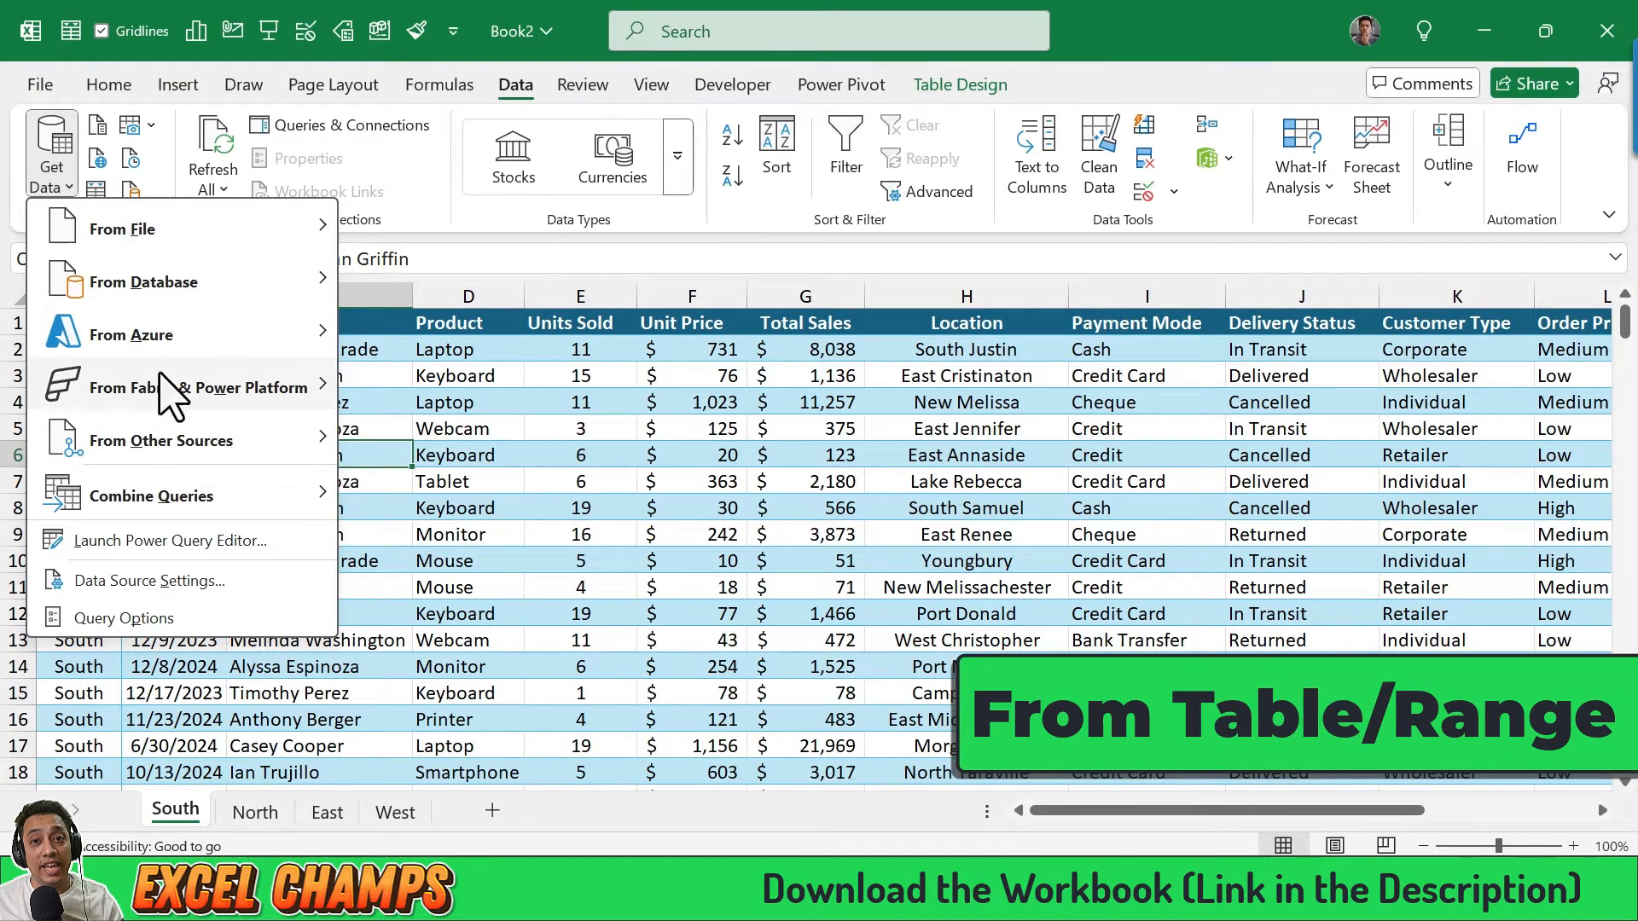
mouse_move(157, 445)
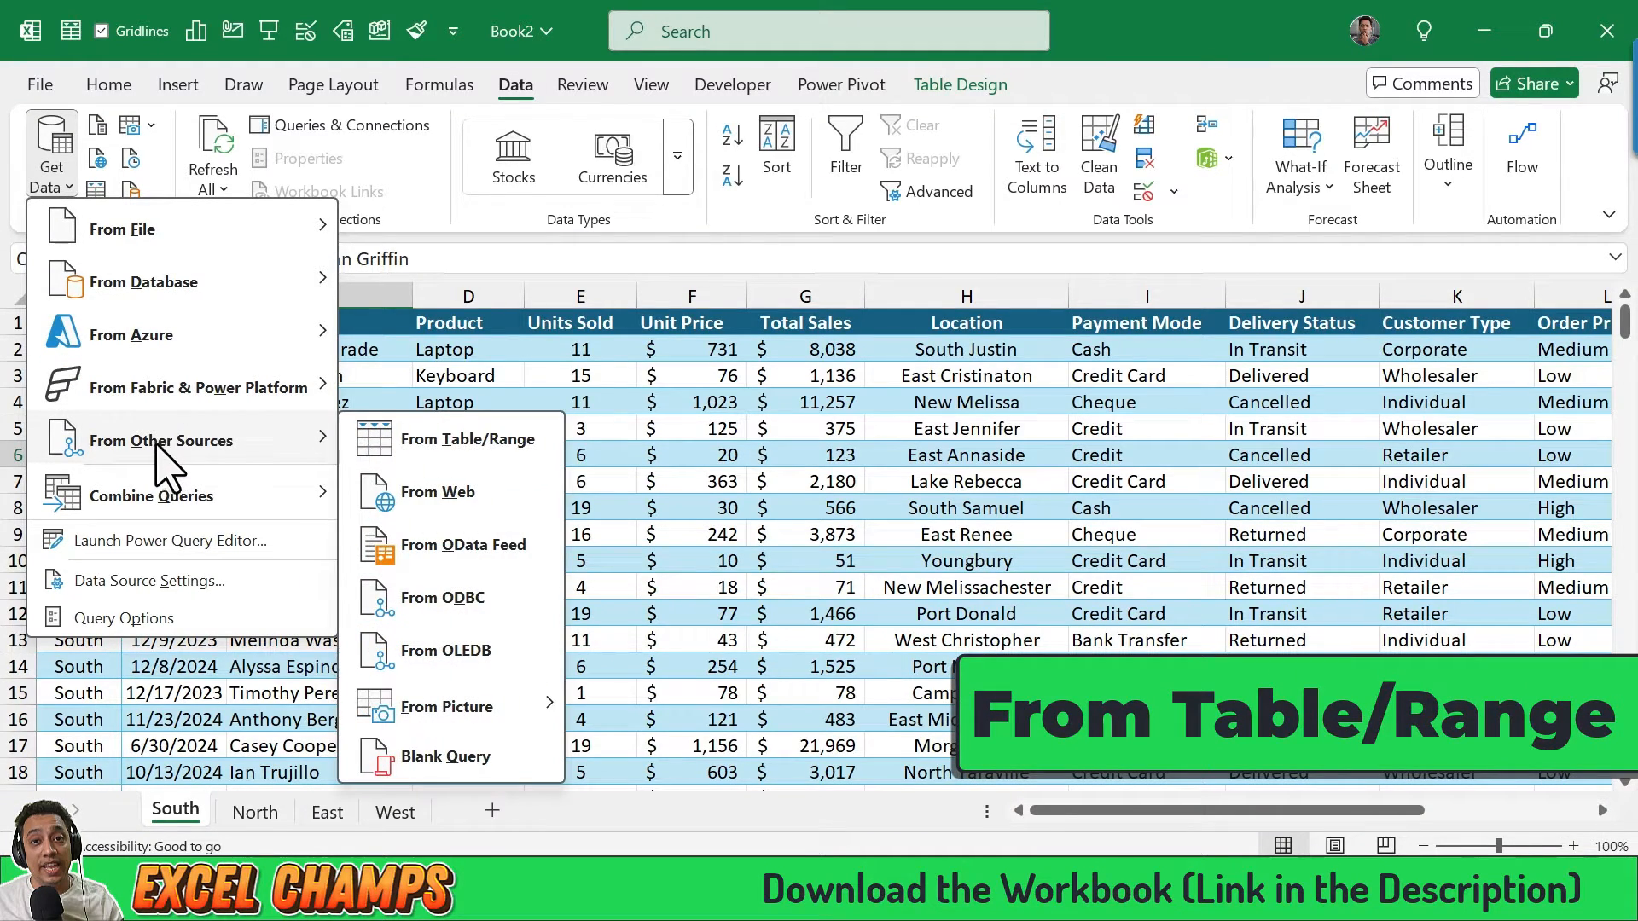
click(433, 445)
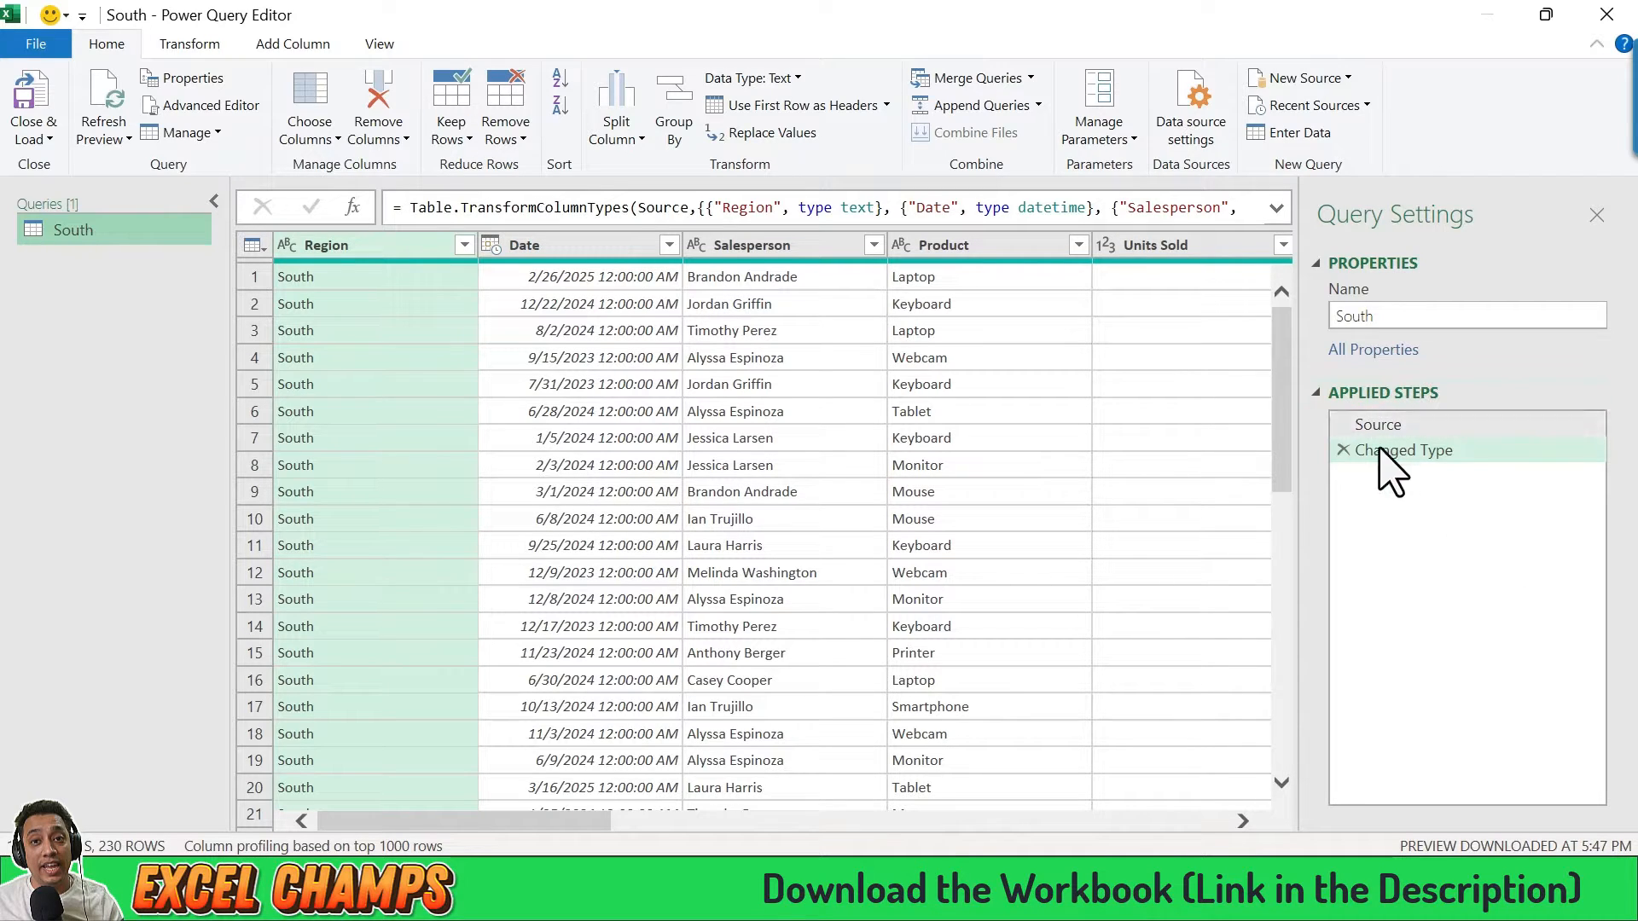
click(1400, 424)
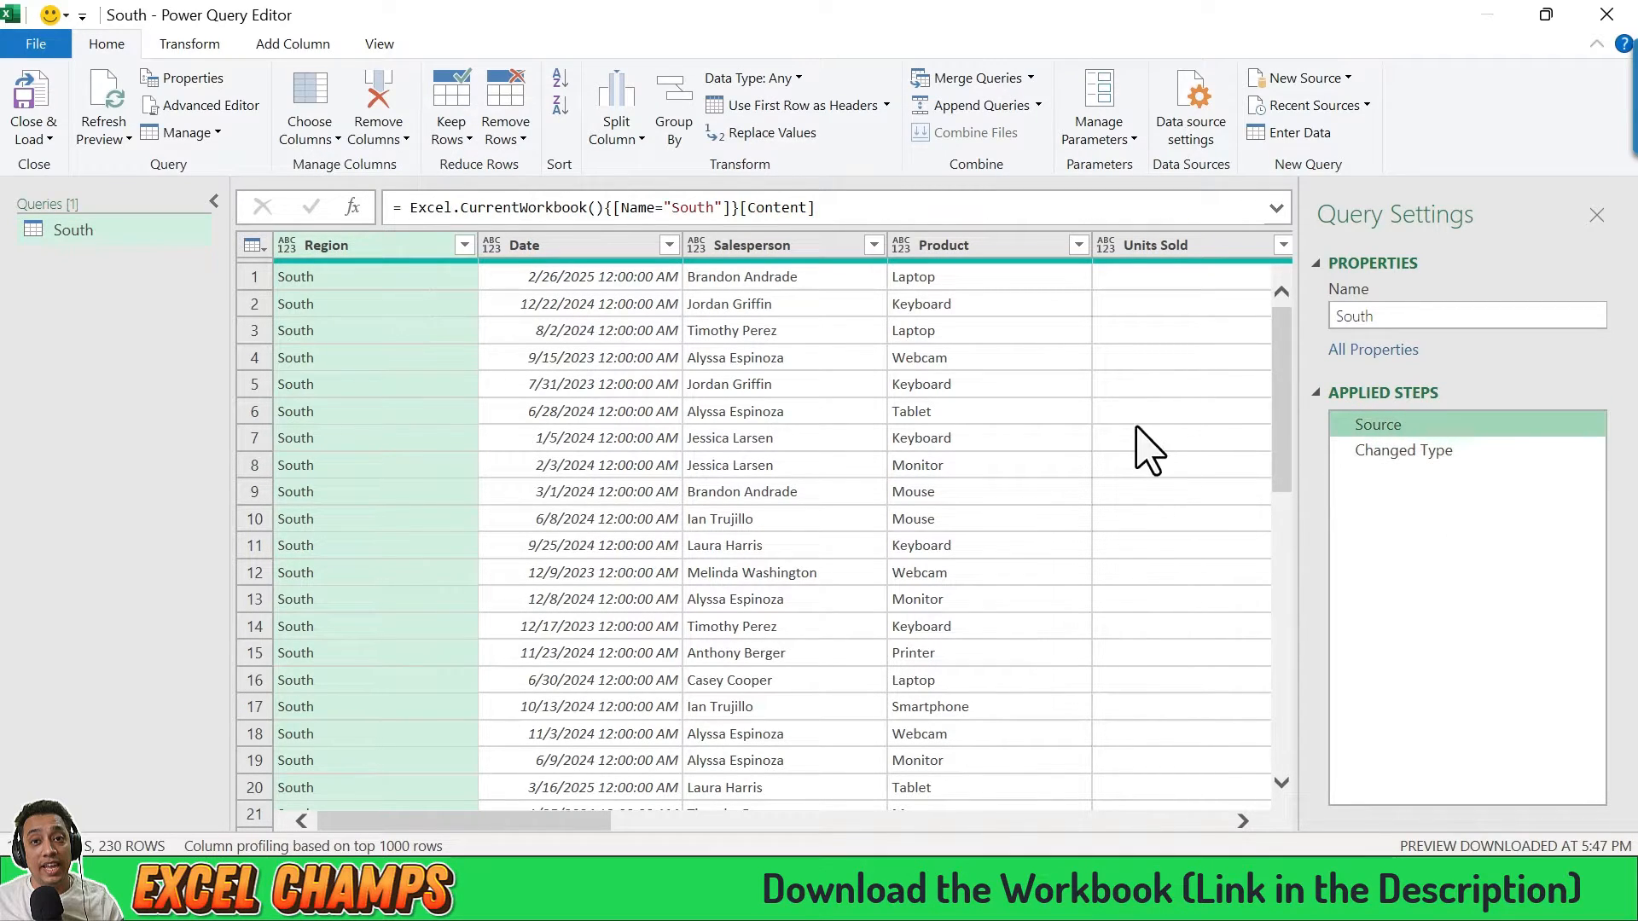
click(1382, 451)
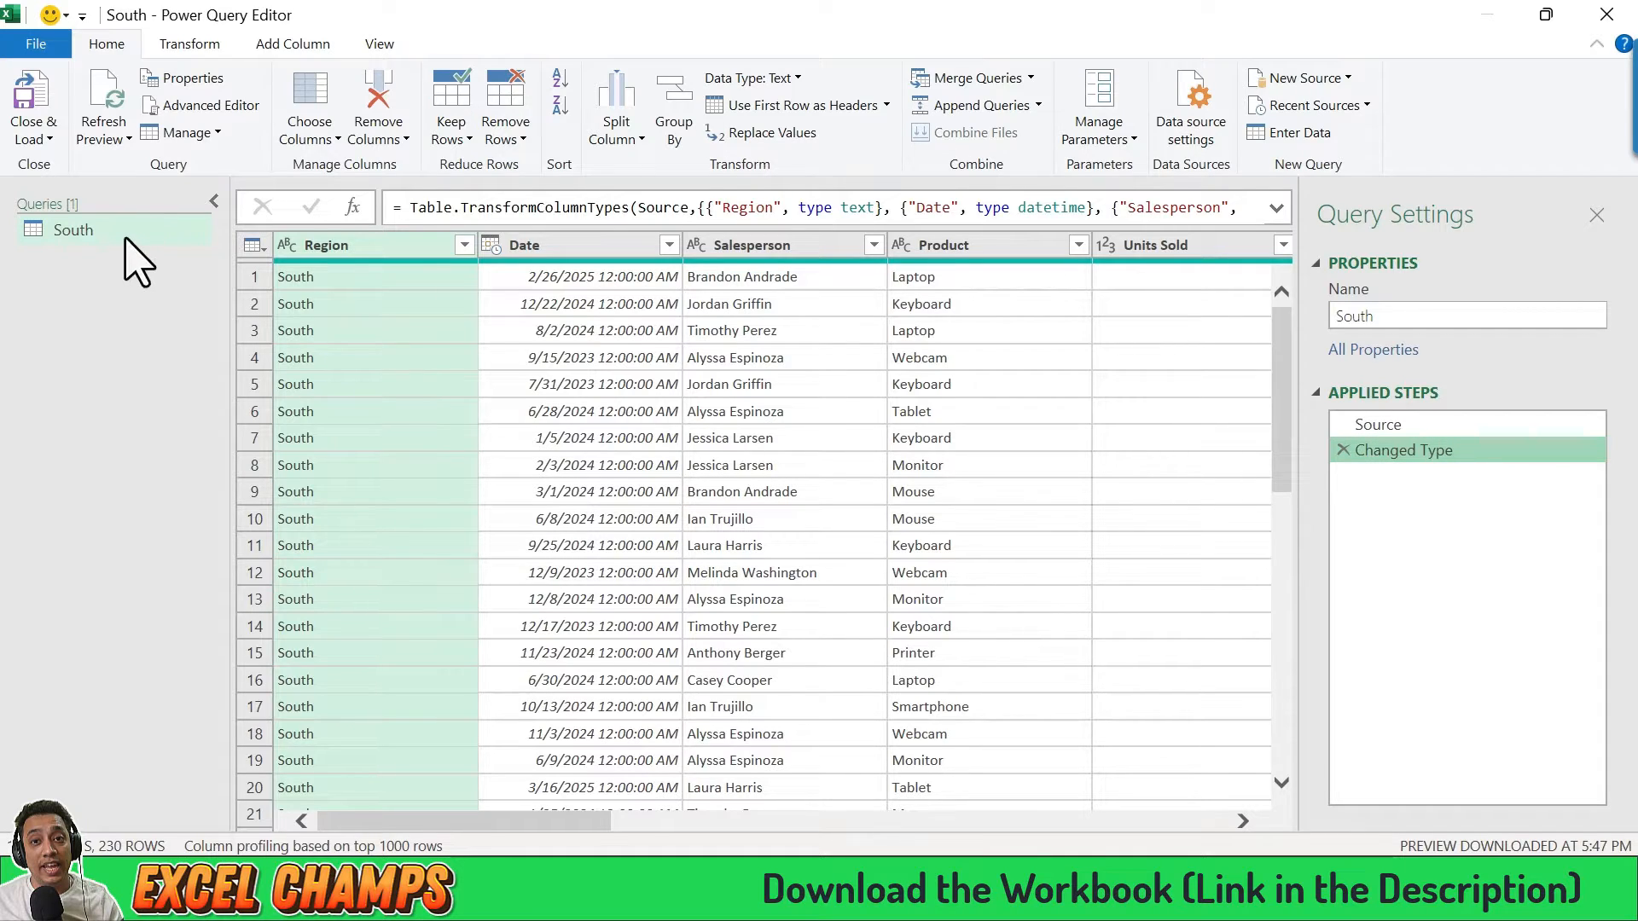
Copy the South query and paste it three times in the queries list.
click(71, 232)
right_click(71, 232)
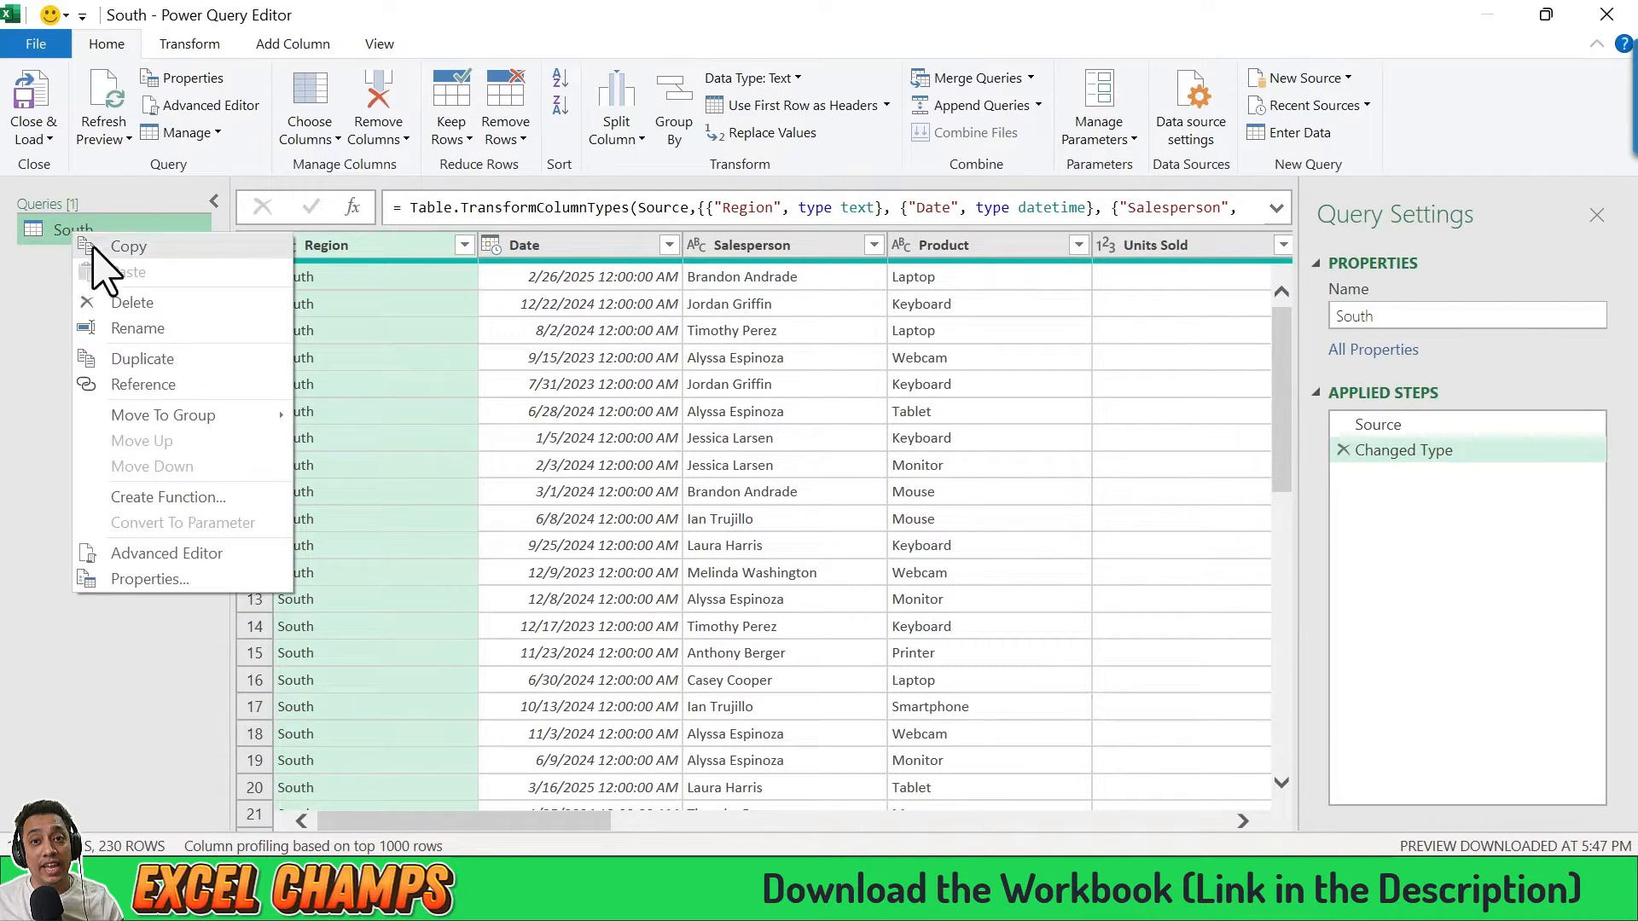
click(145, 247)
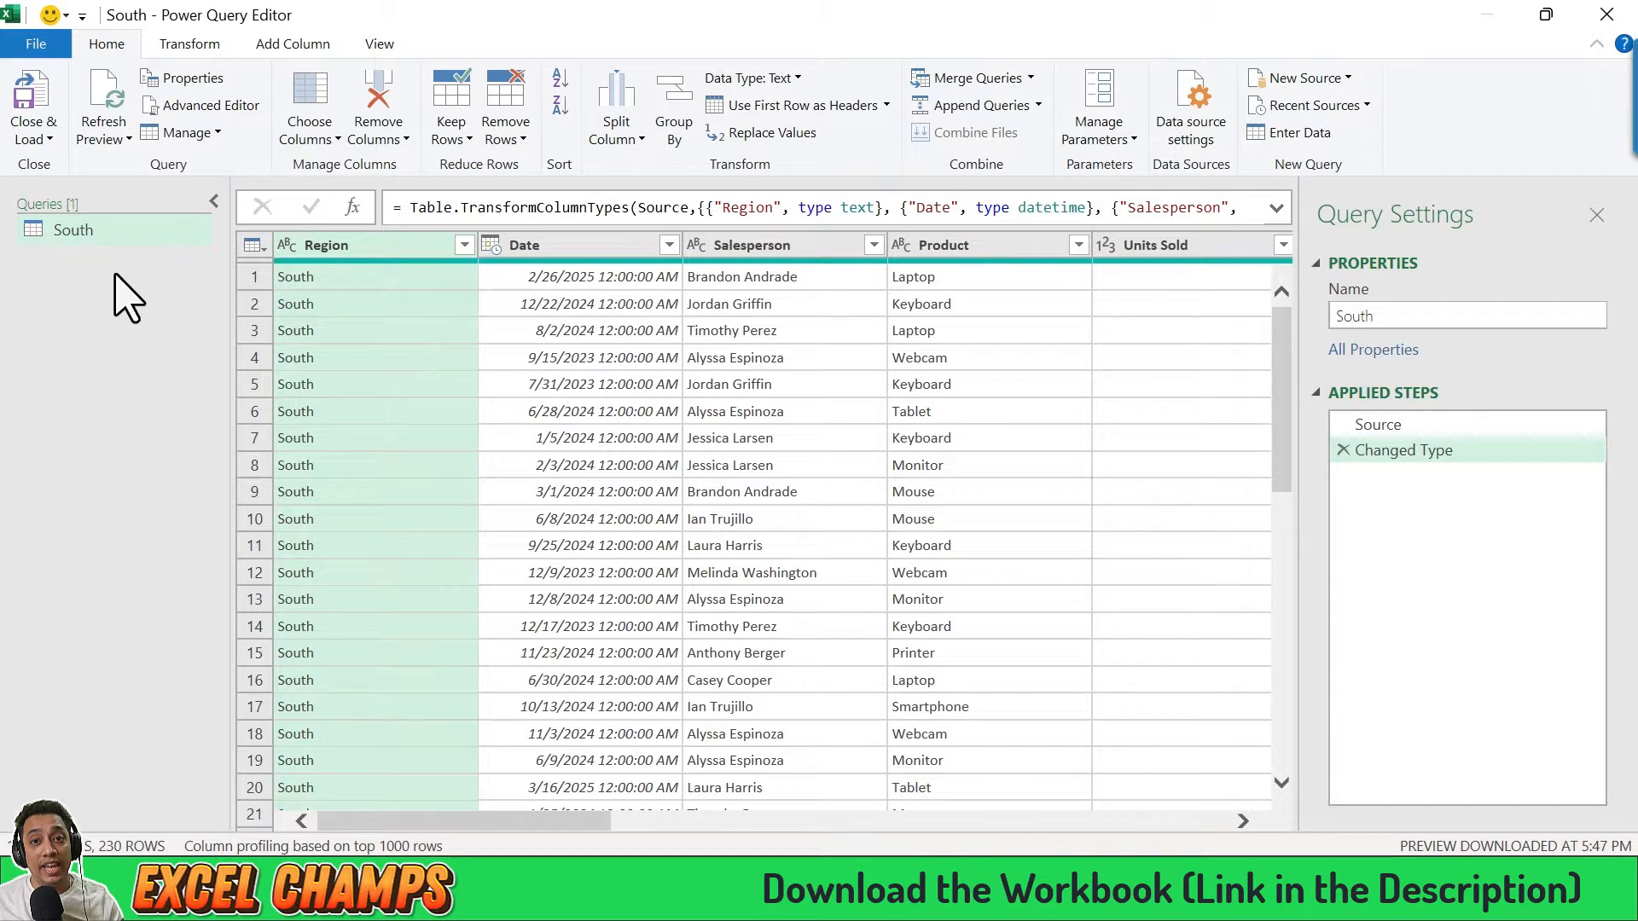
key(ctrl+v)
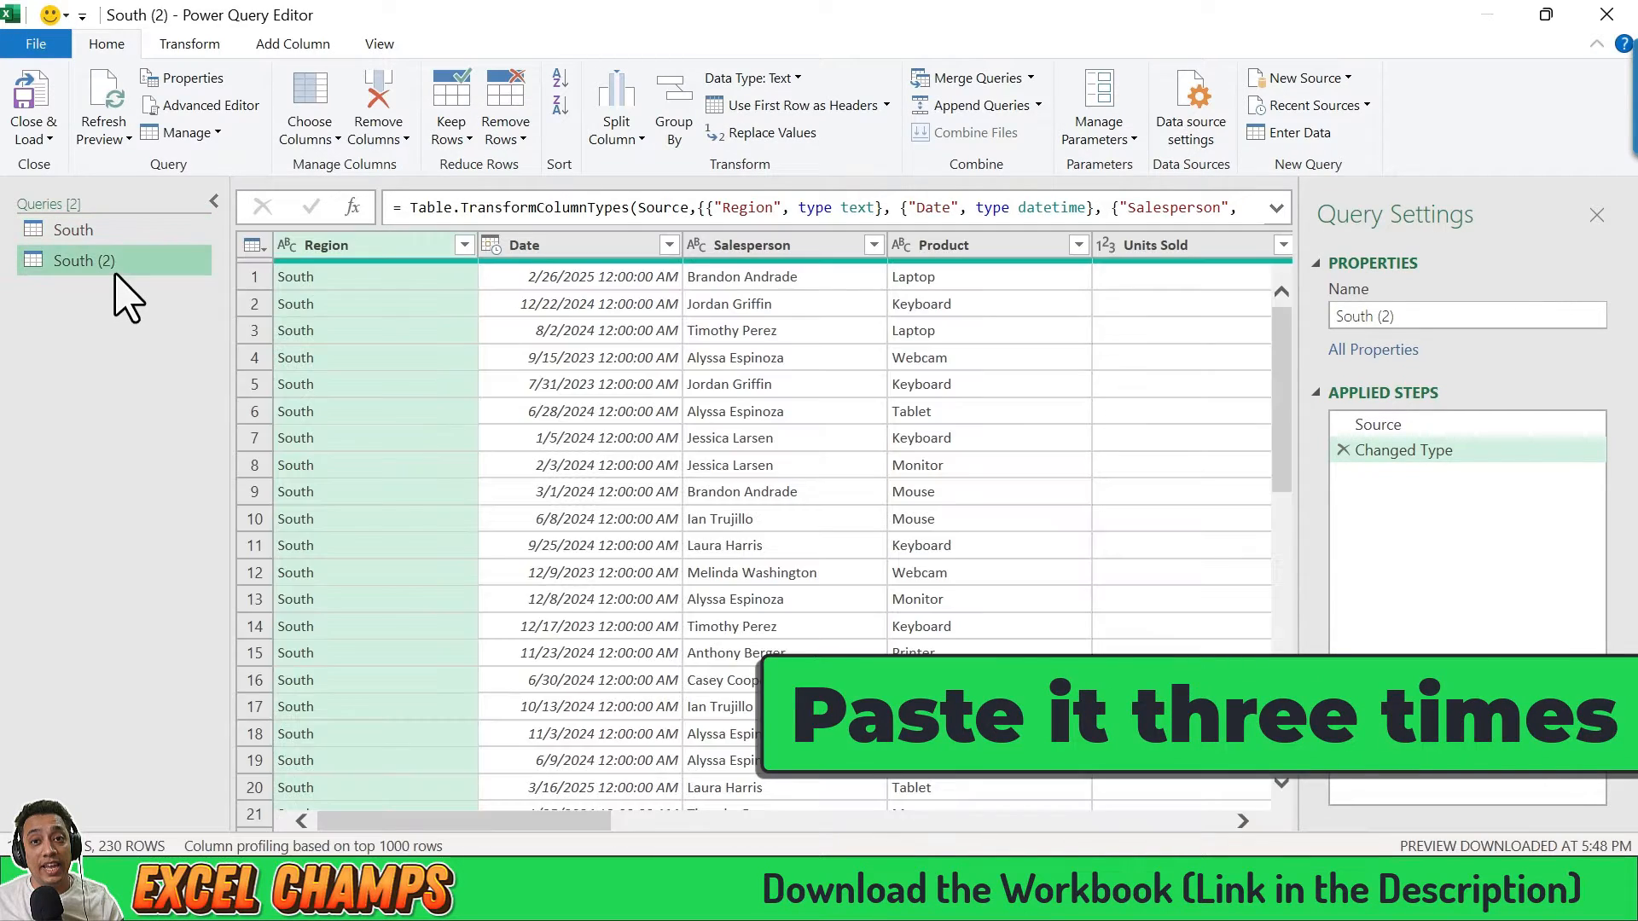
key(ctrl+v)
key(ctrl+v)
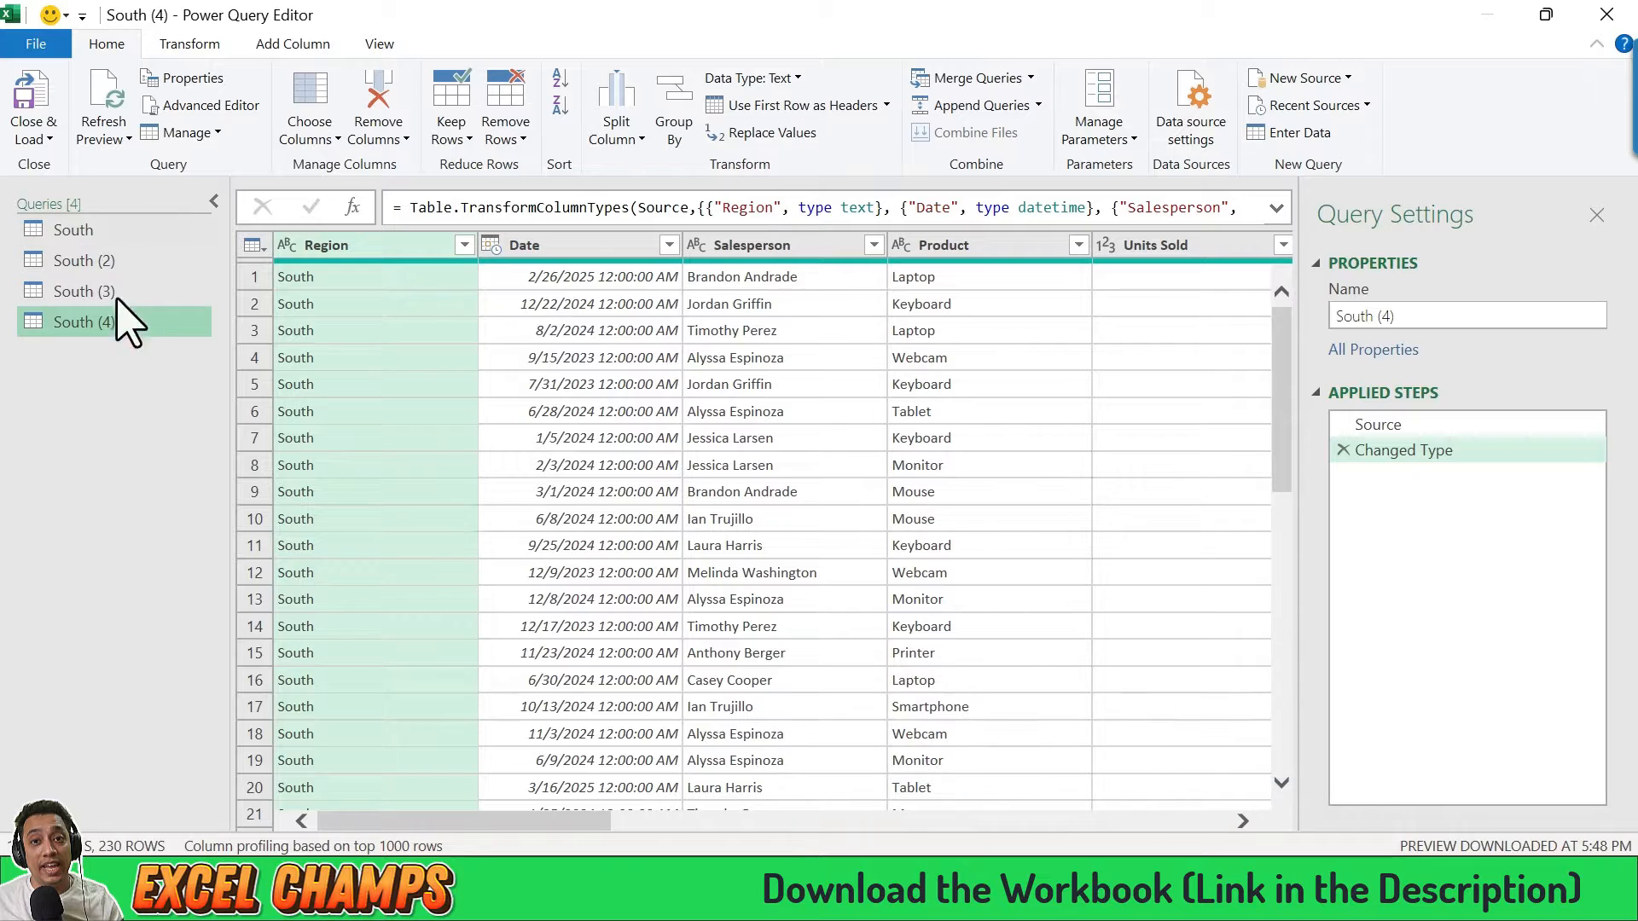
Change the table name in the Source step of the South (2) query to "North".
click(90, 261)
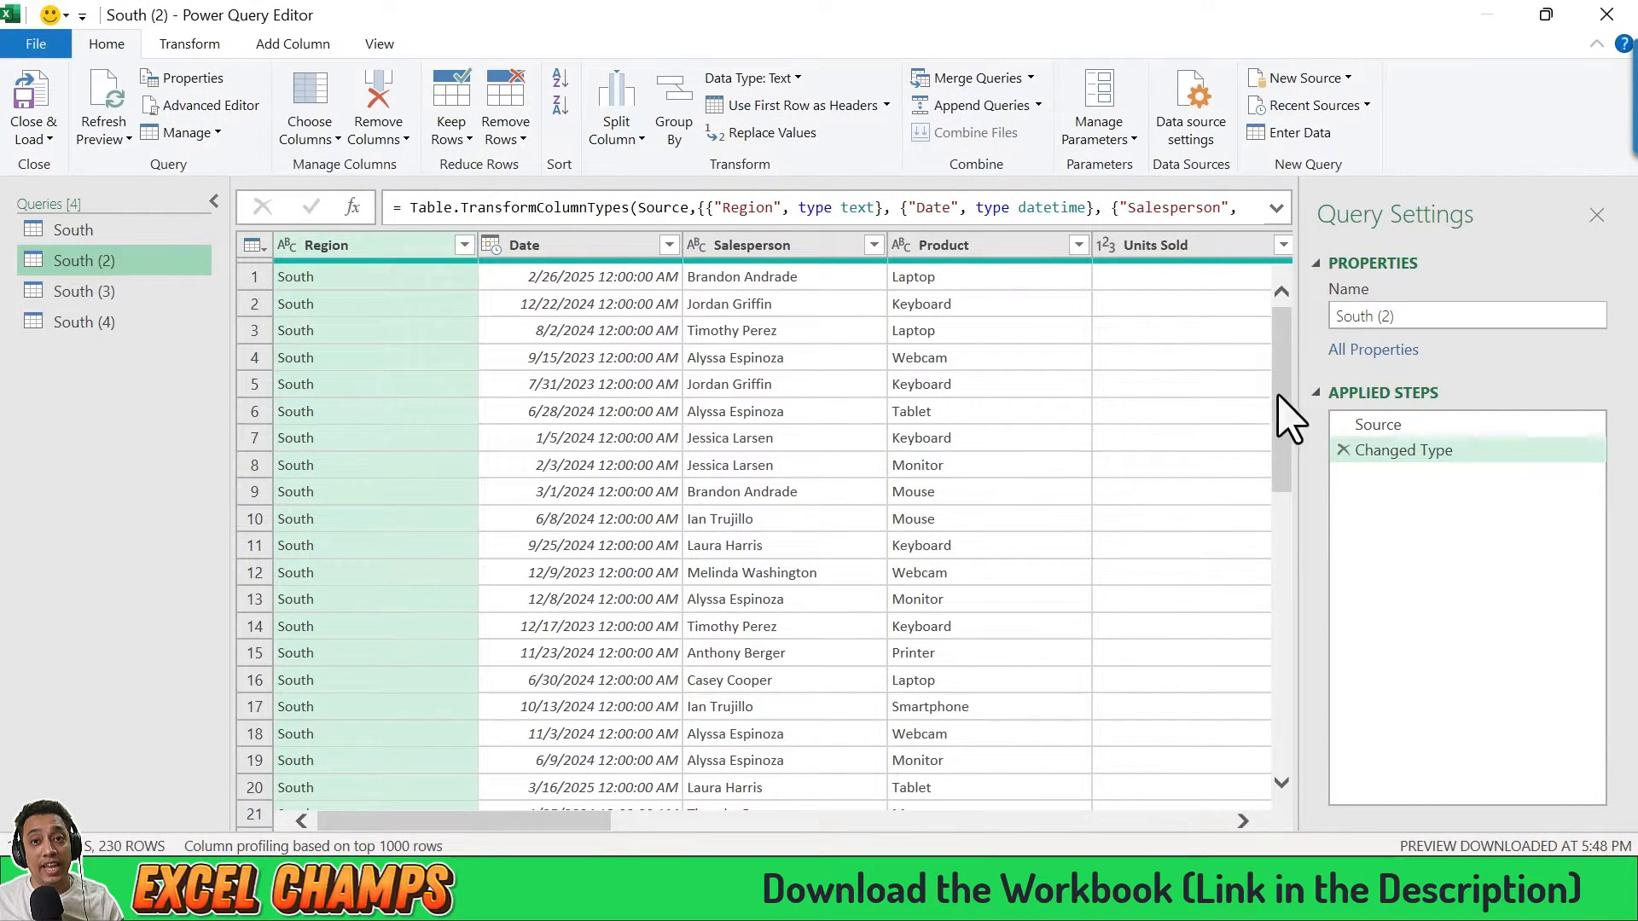
click(1383, 430)
drag(715, 208, 678, 208)
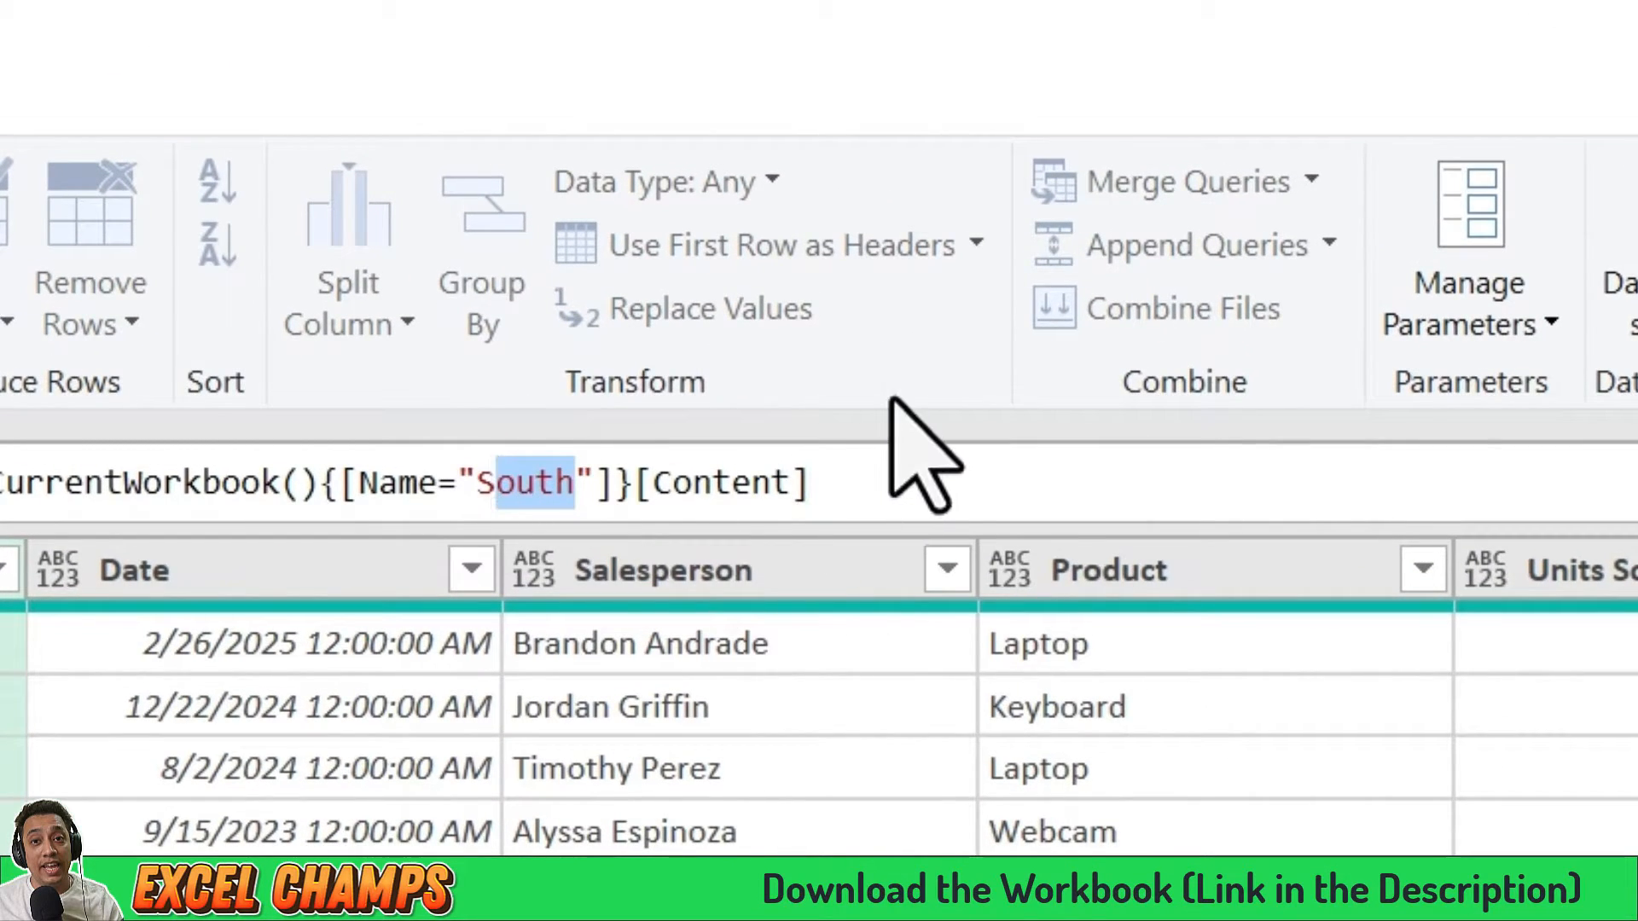
key(BackSpace)
key(BackSpace)
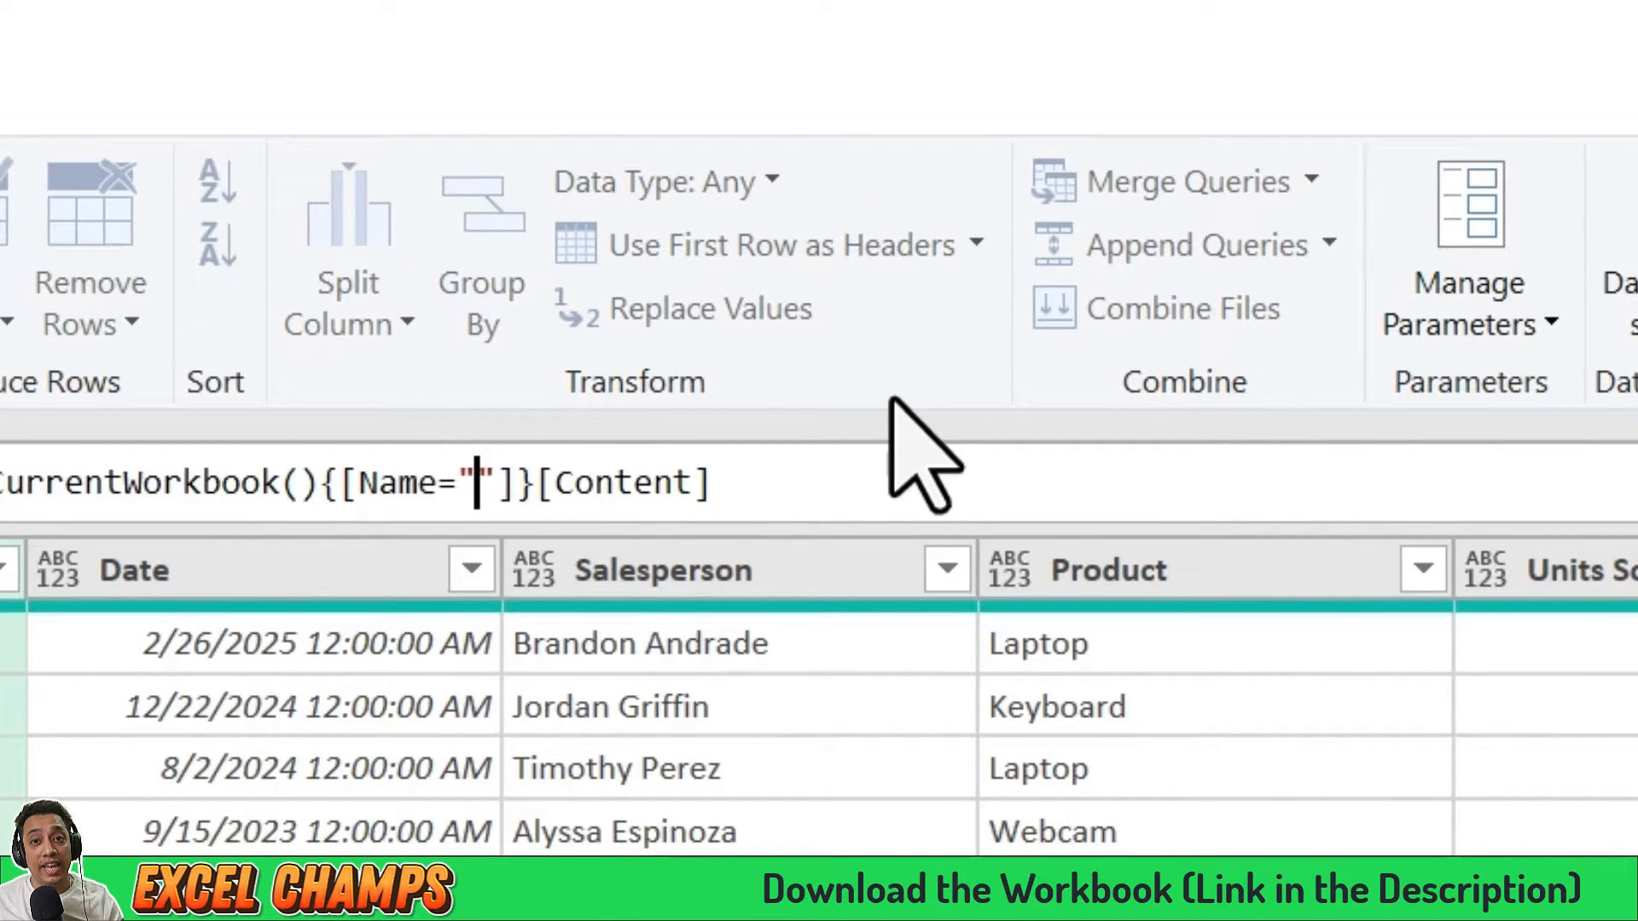
text(North)
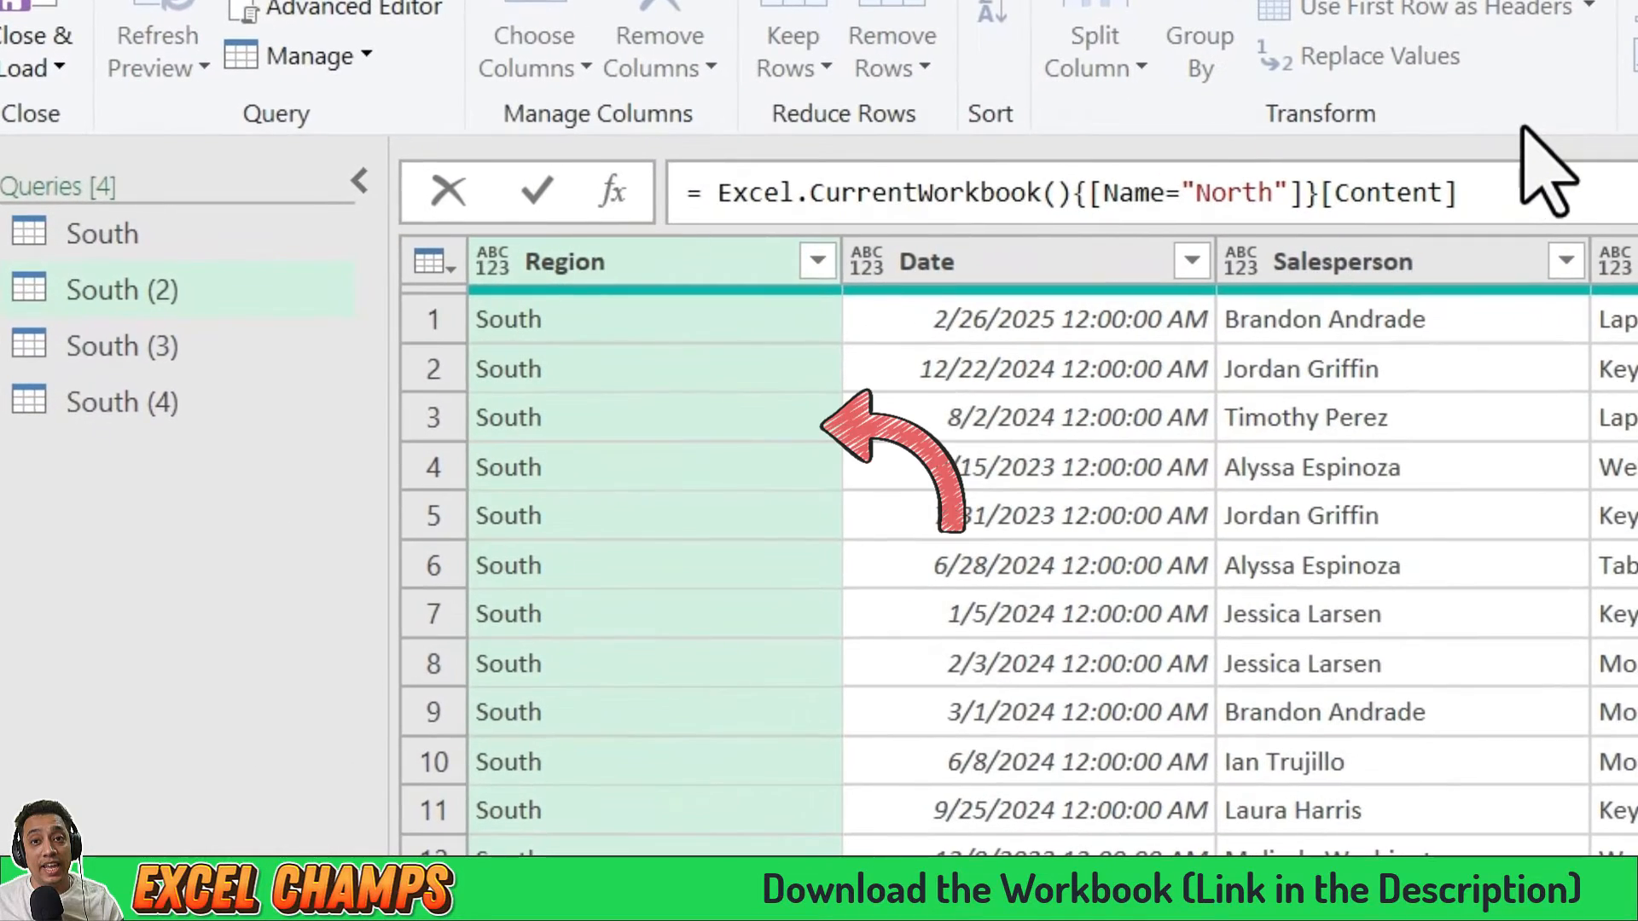
key(Return)
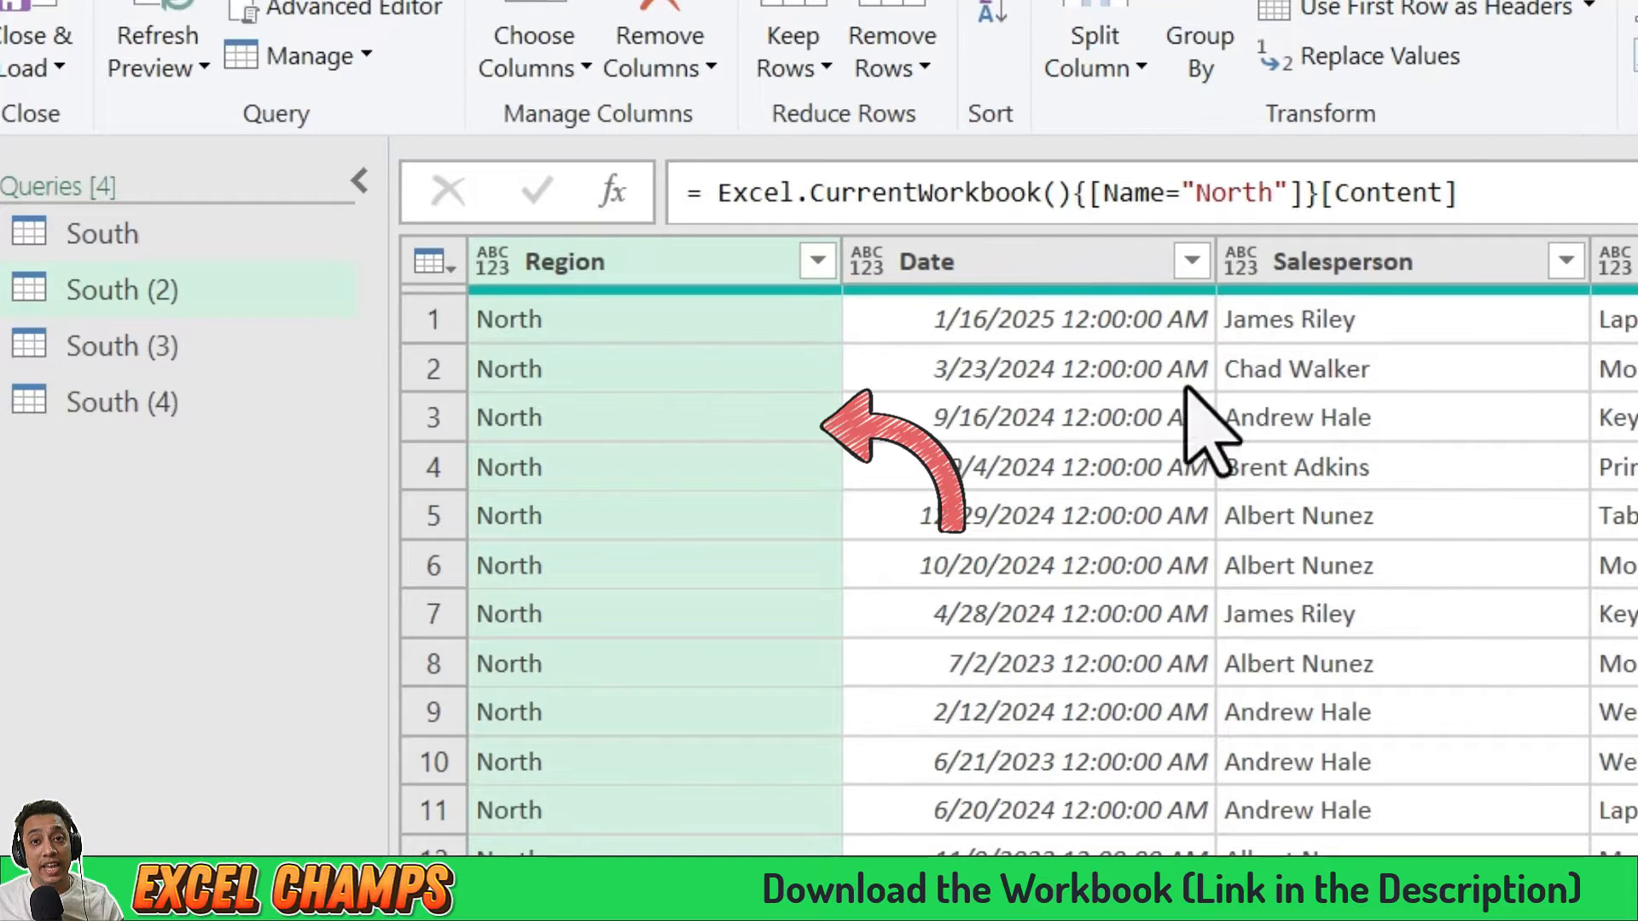
Change the table name in the Source step of the South (3) query to "West".
click(147, 367)
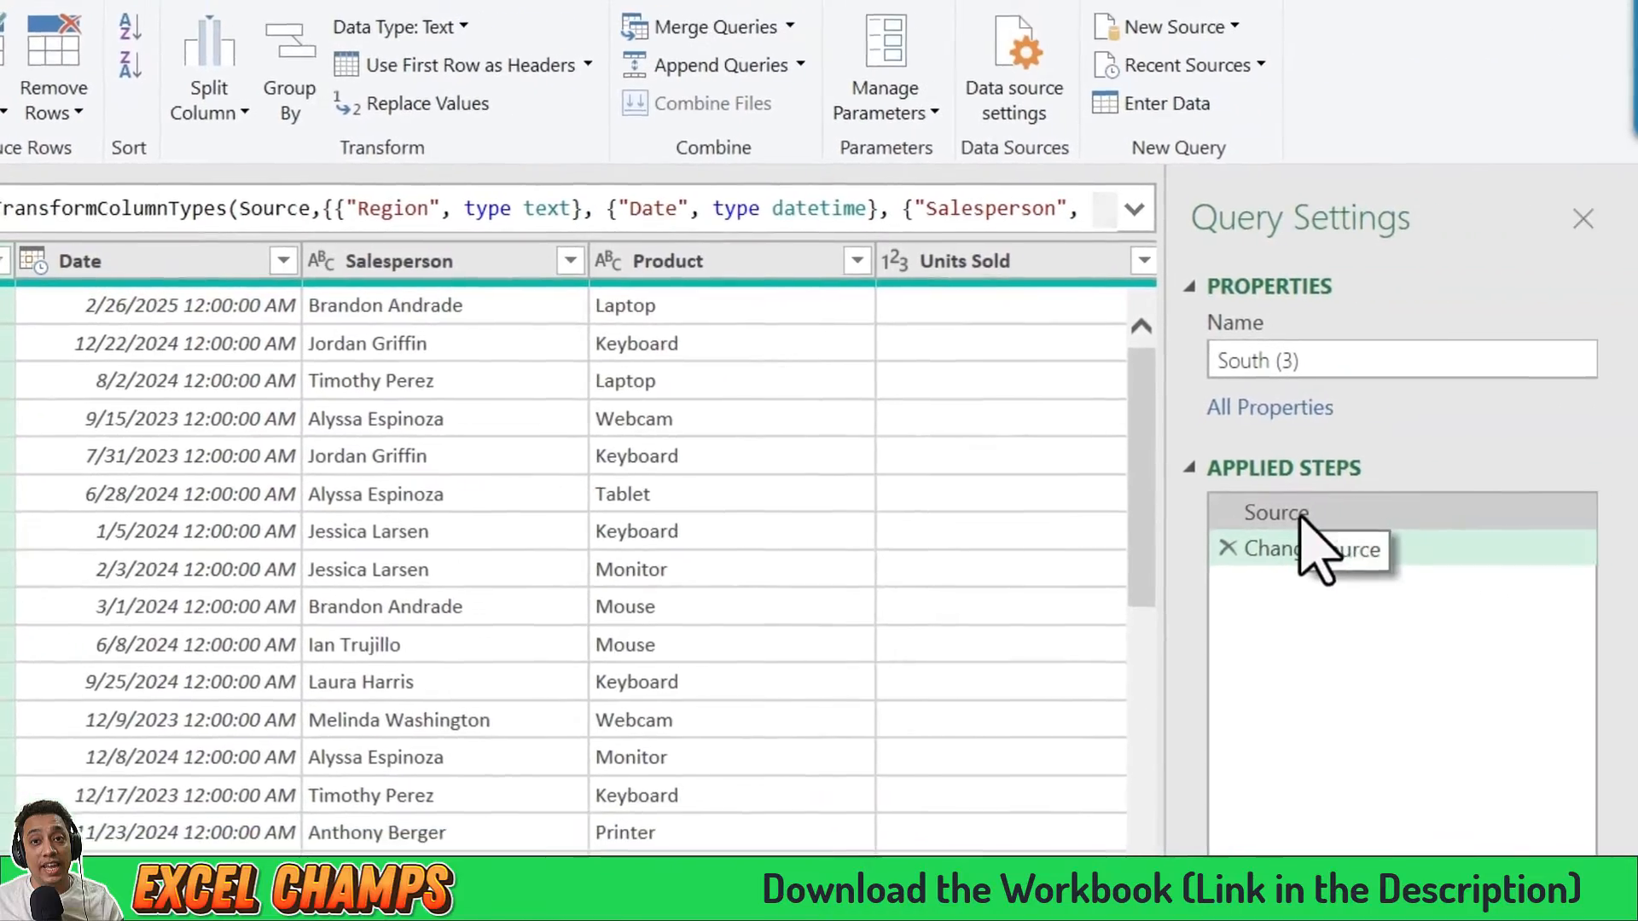
click(1299, 517)
drag(1194, 319, 1270, 320)
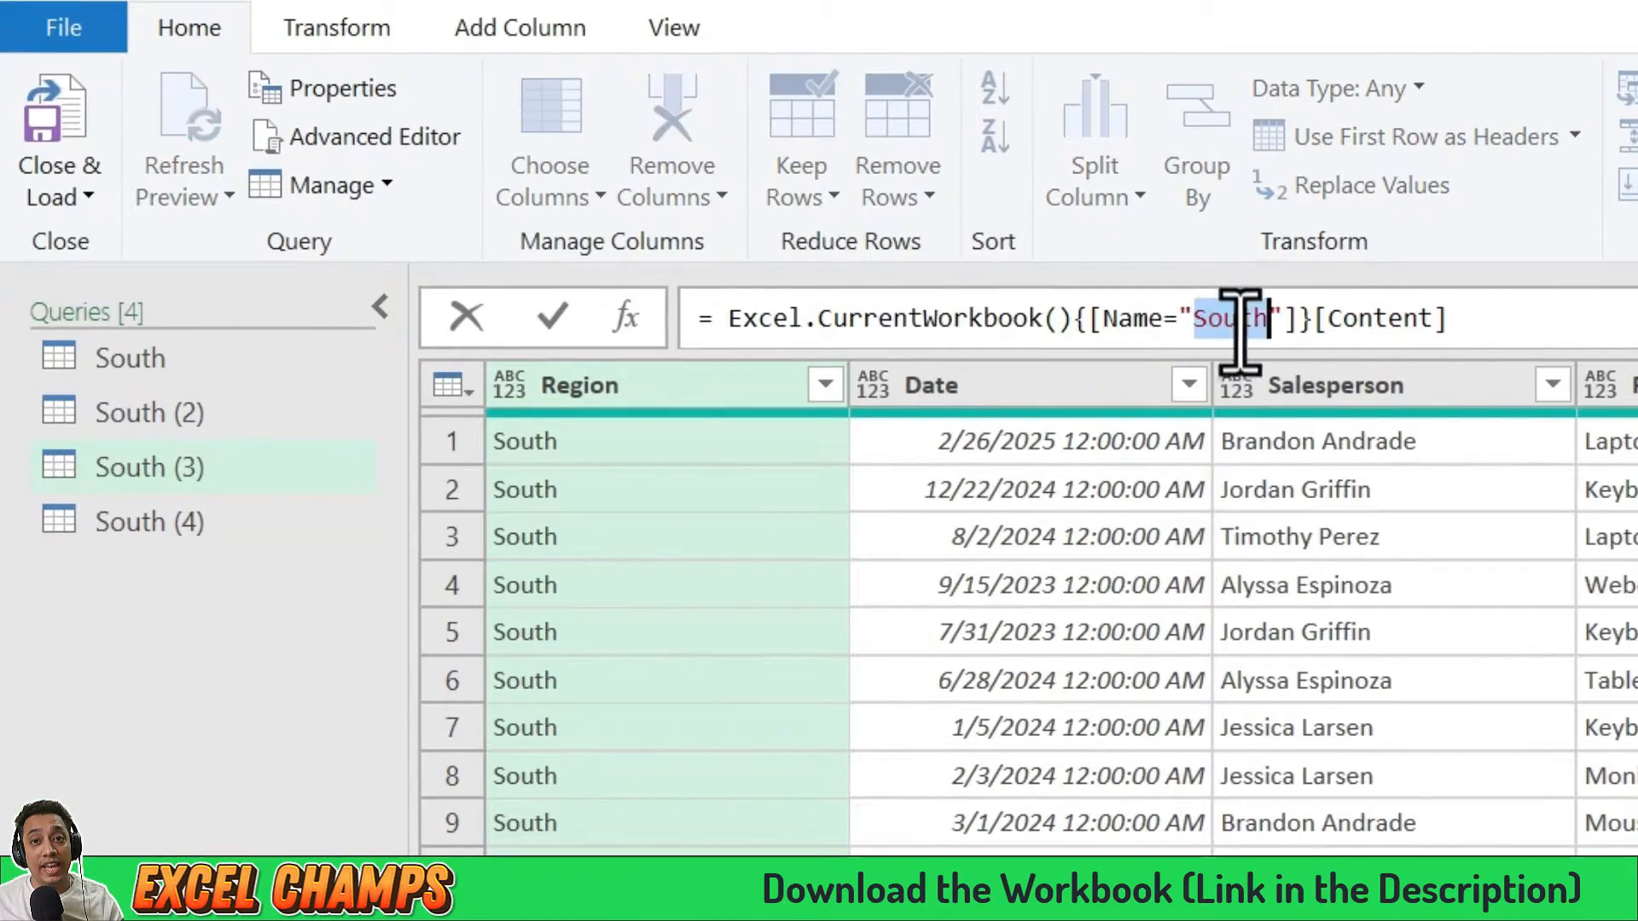
text(West"]}[Content])
key(Return)
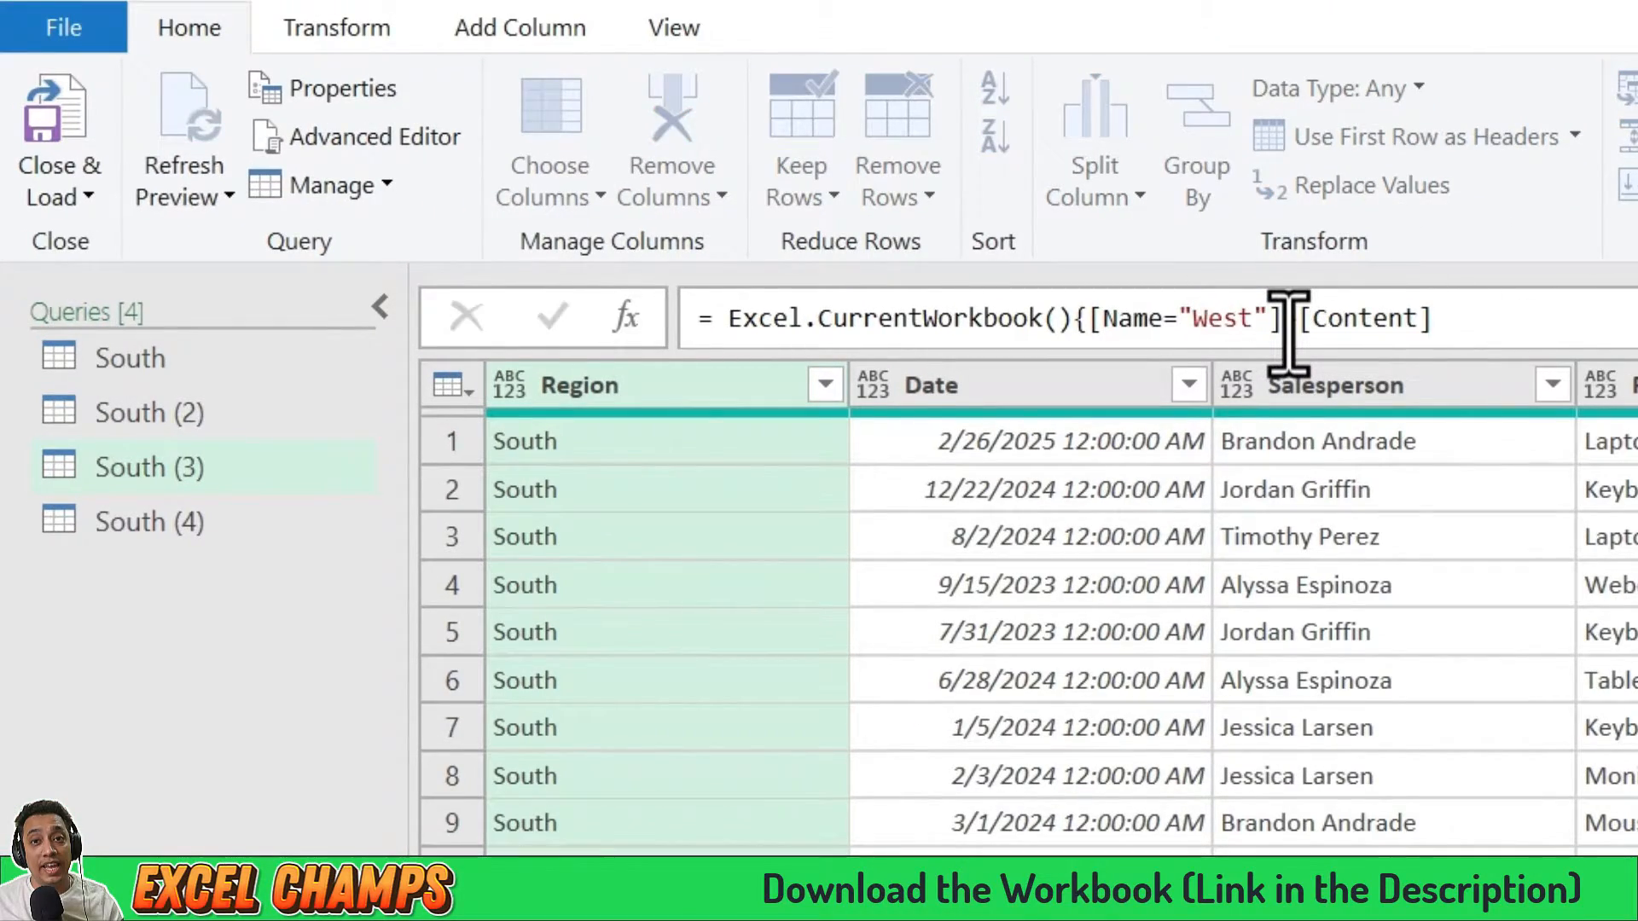
Change the table name in the Source step of the South (4) query to "East".
click(351, 516)
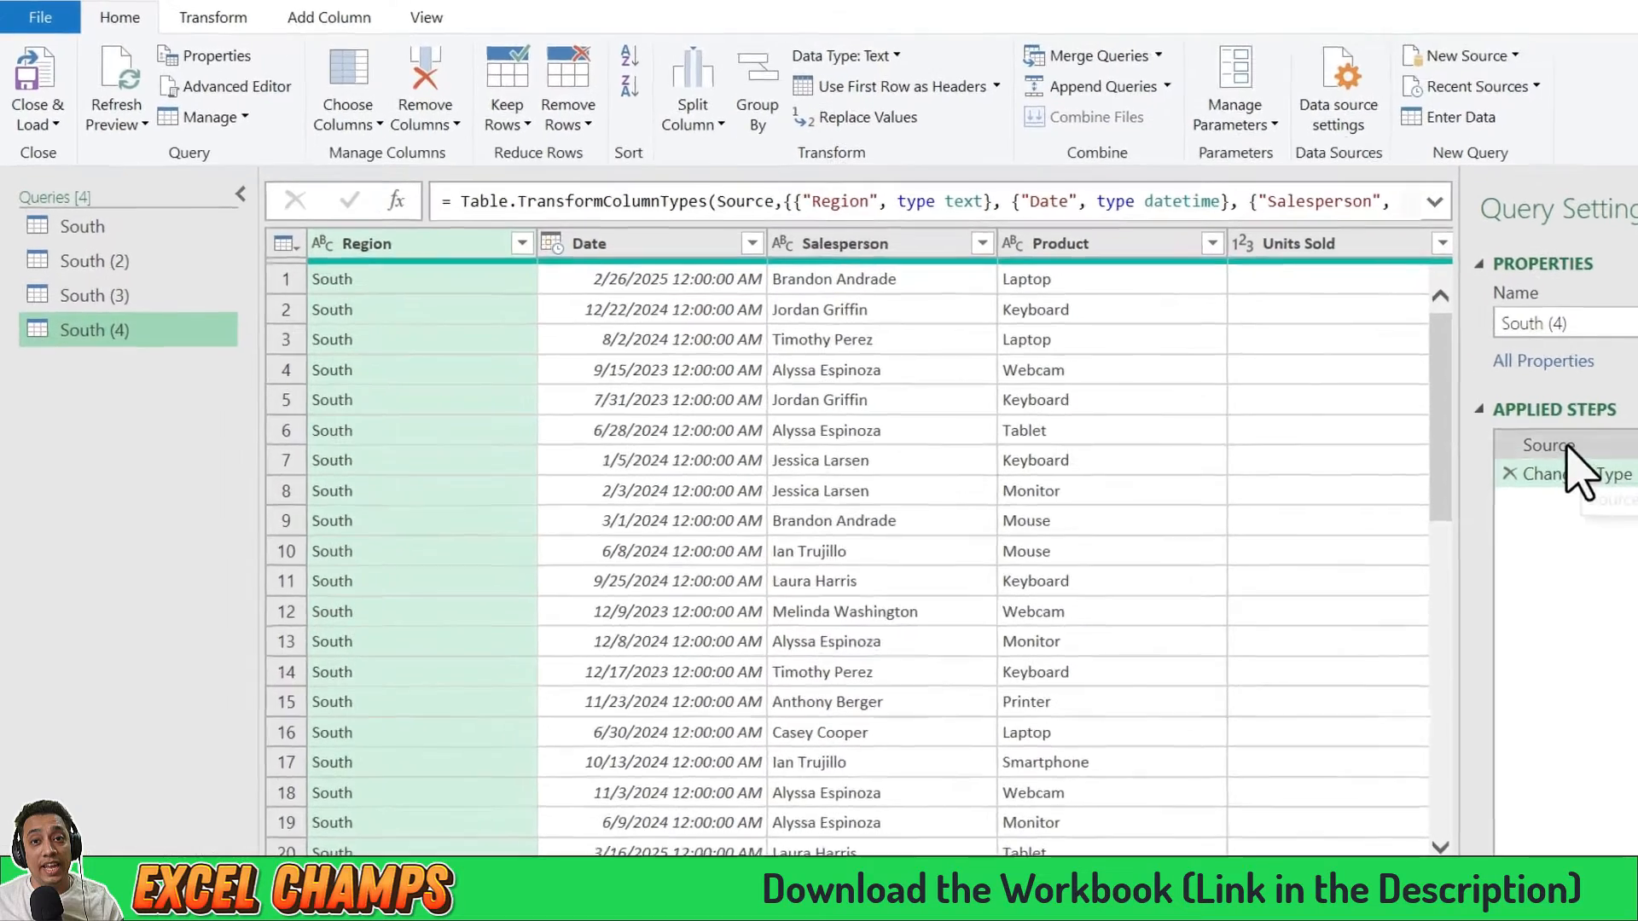
click(1567, 444)
double_click(779, 198)
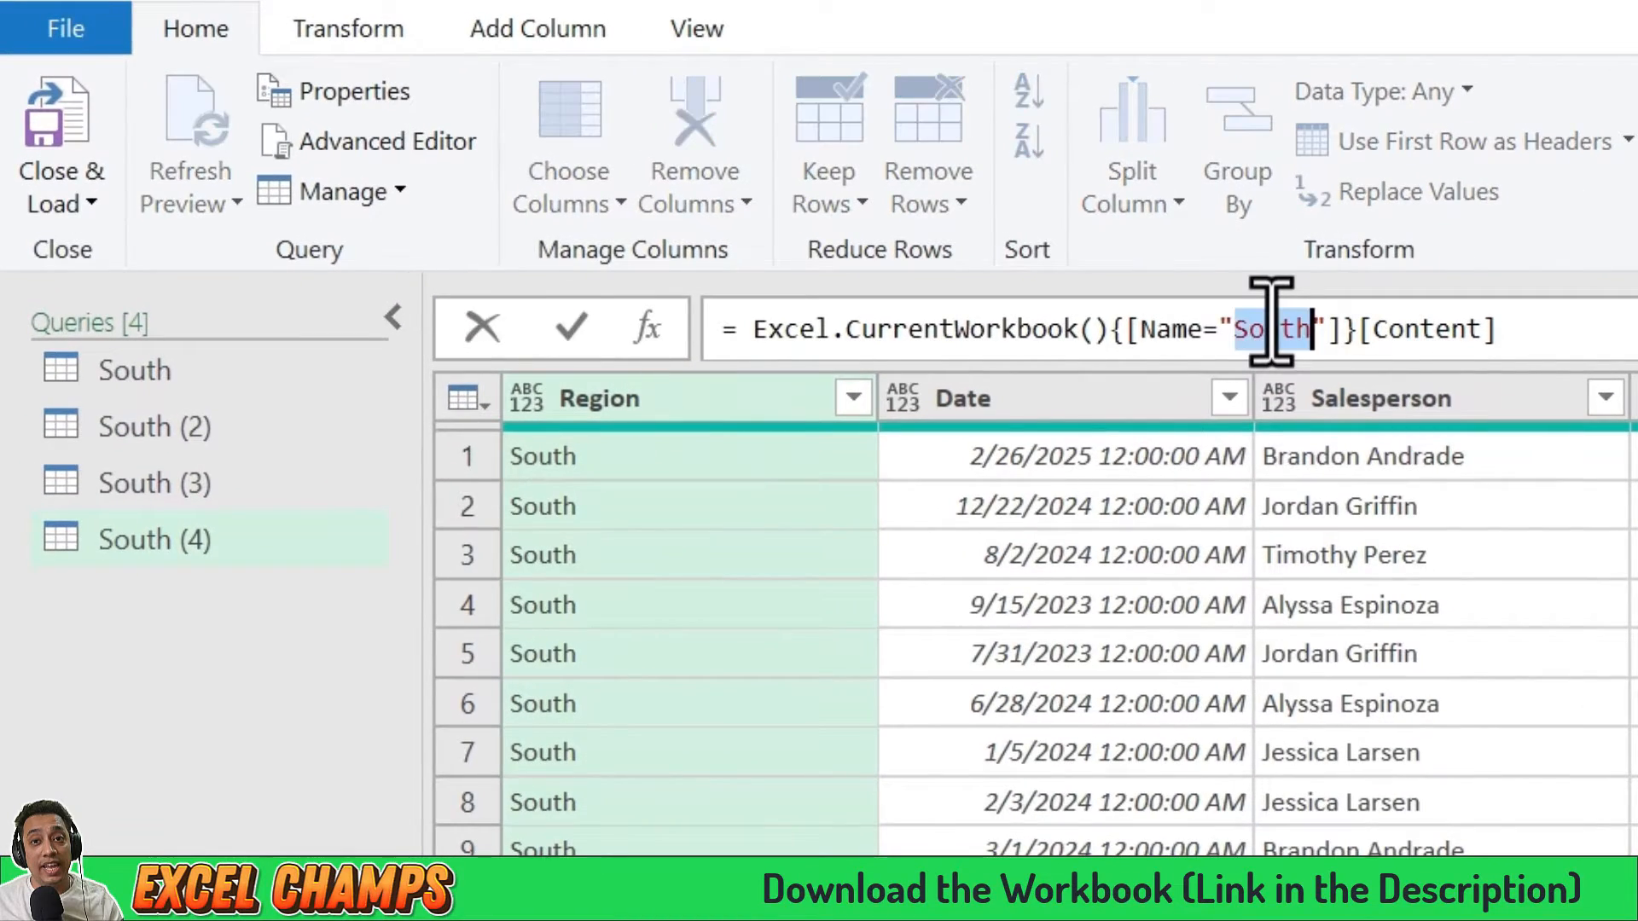
text(East)
key(Return)
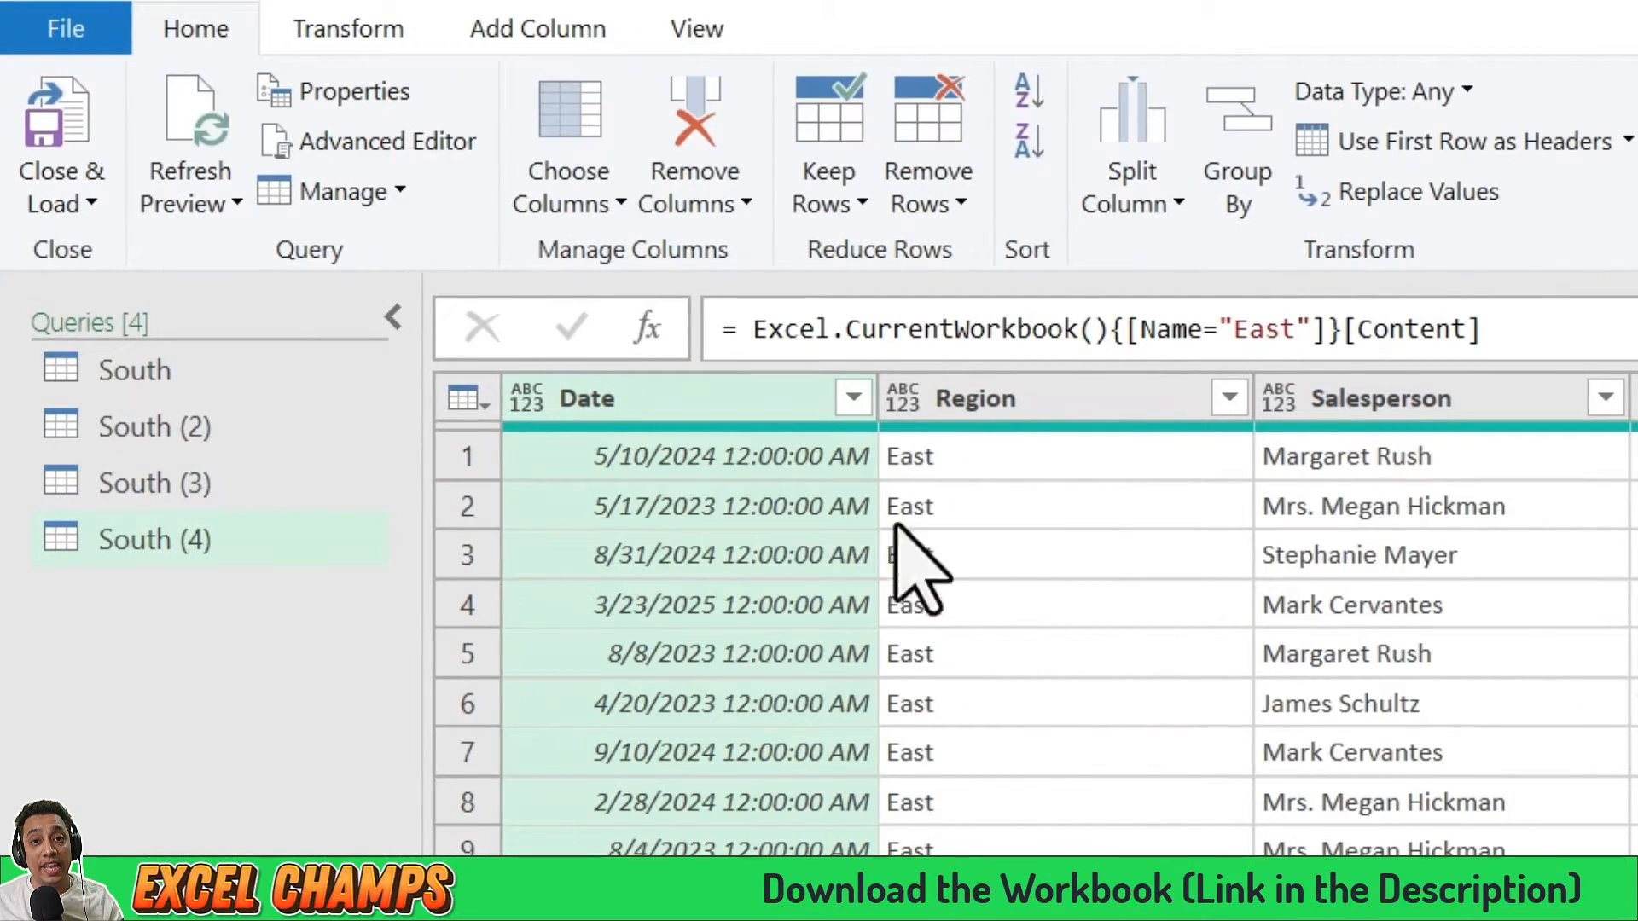
Rename the South (2) query as North.
click(173, 436)
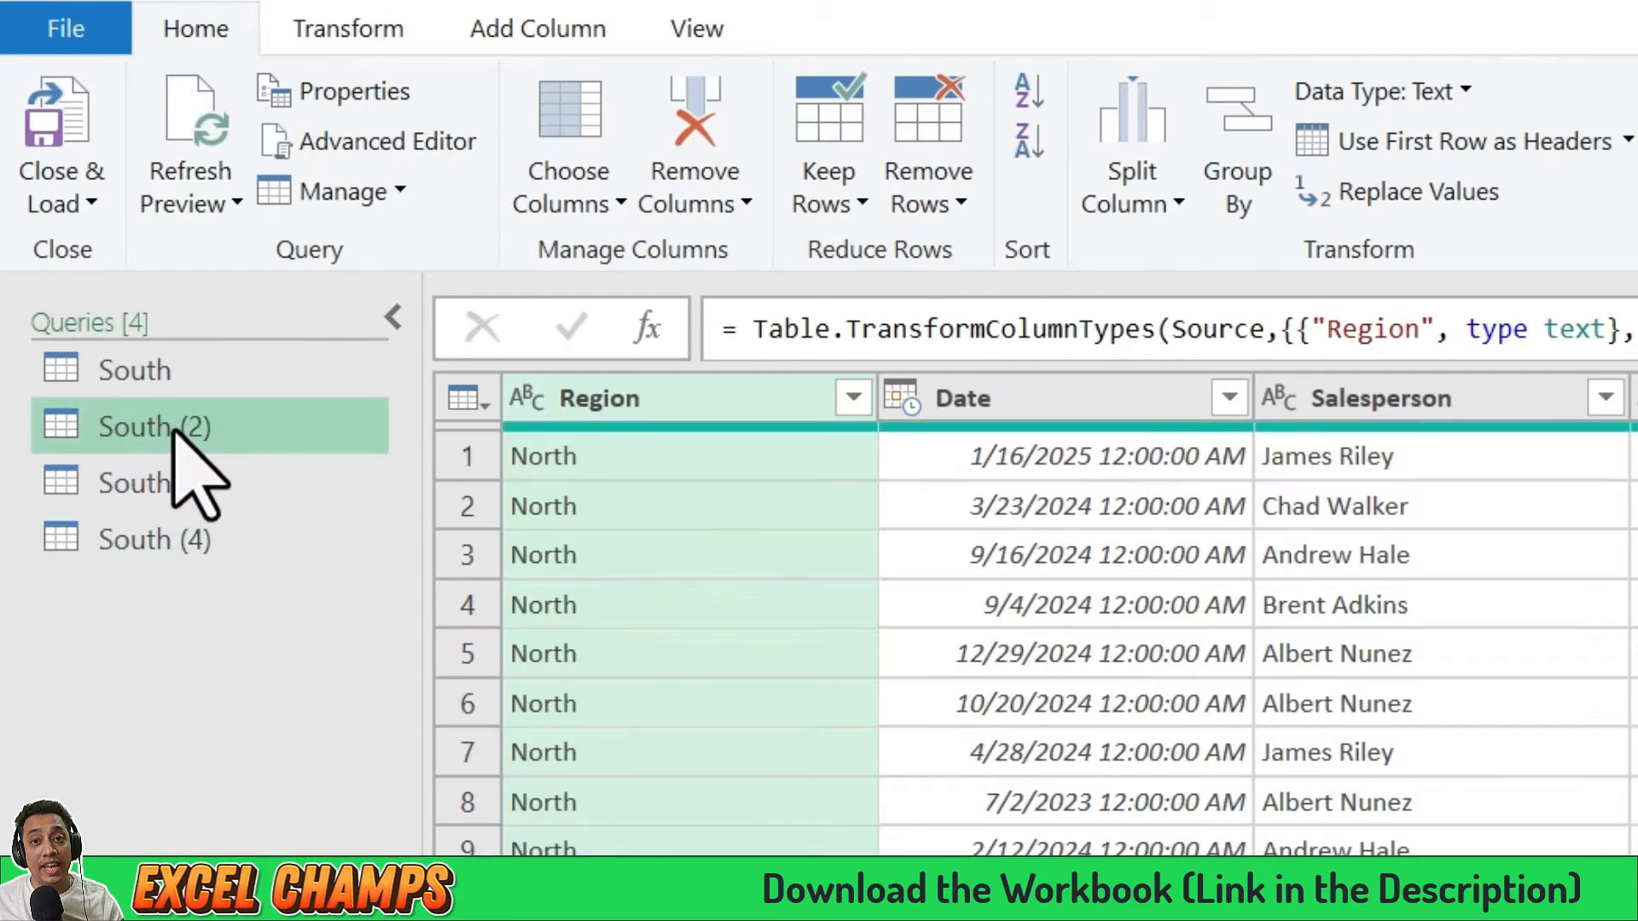
right_click(175, 431)
click(294, 603)
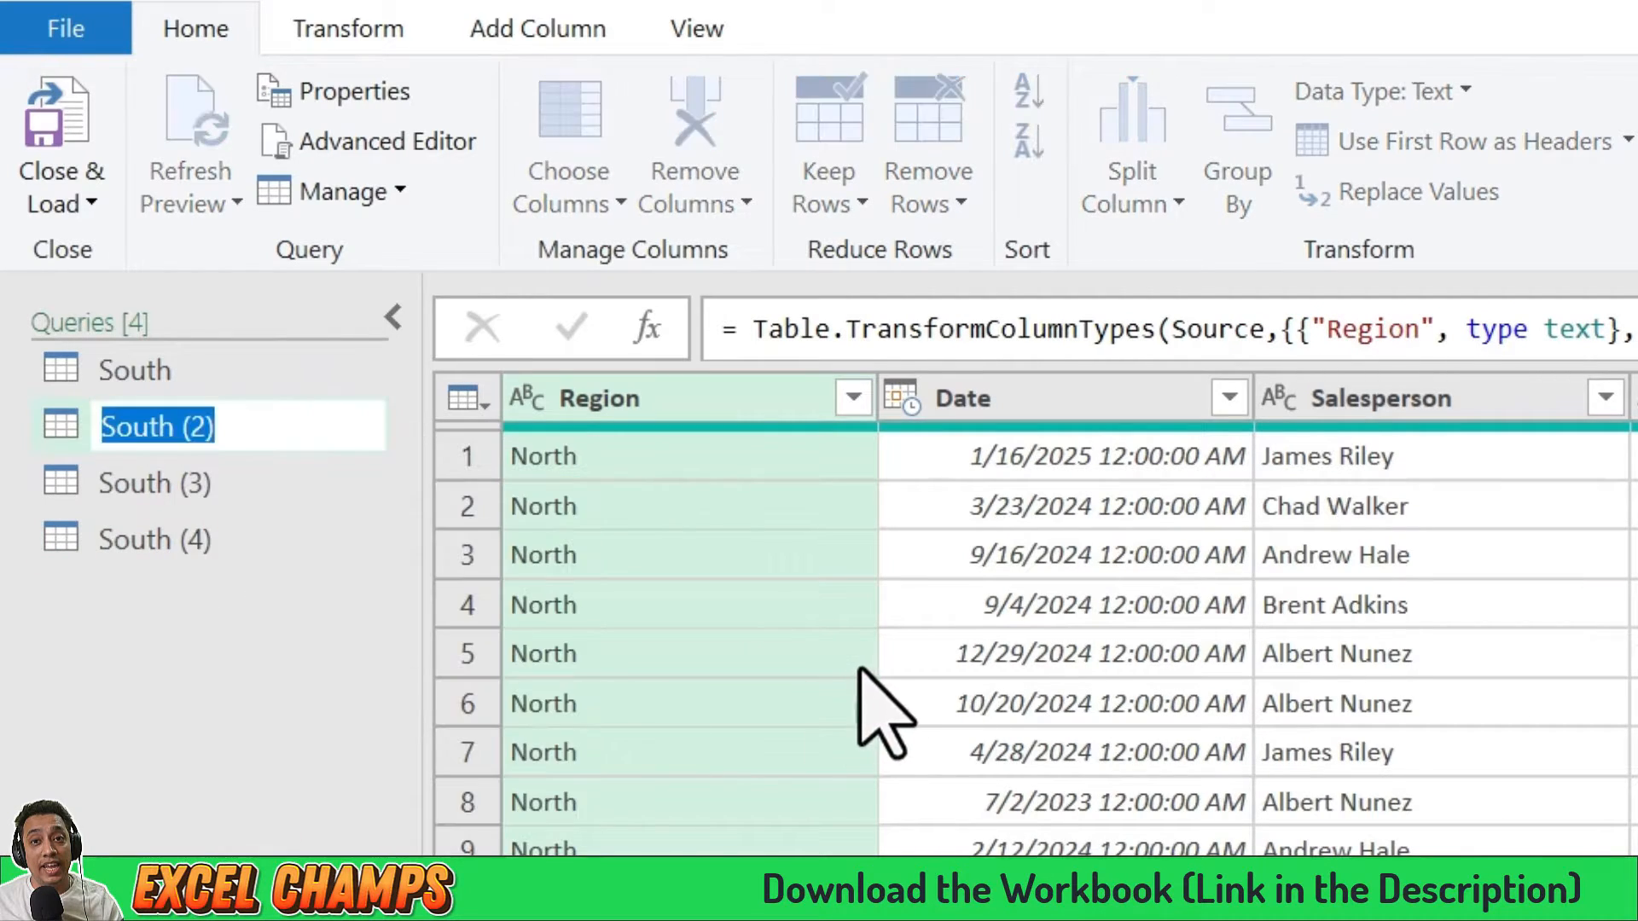
text(North)
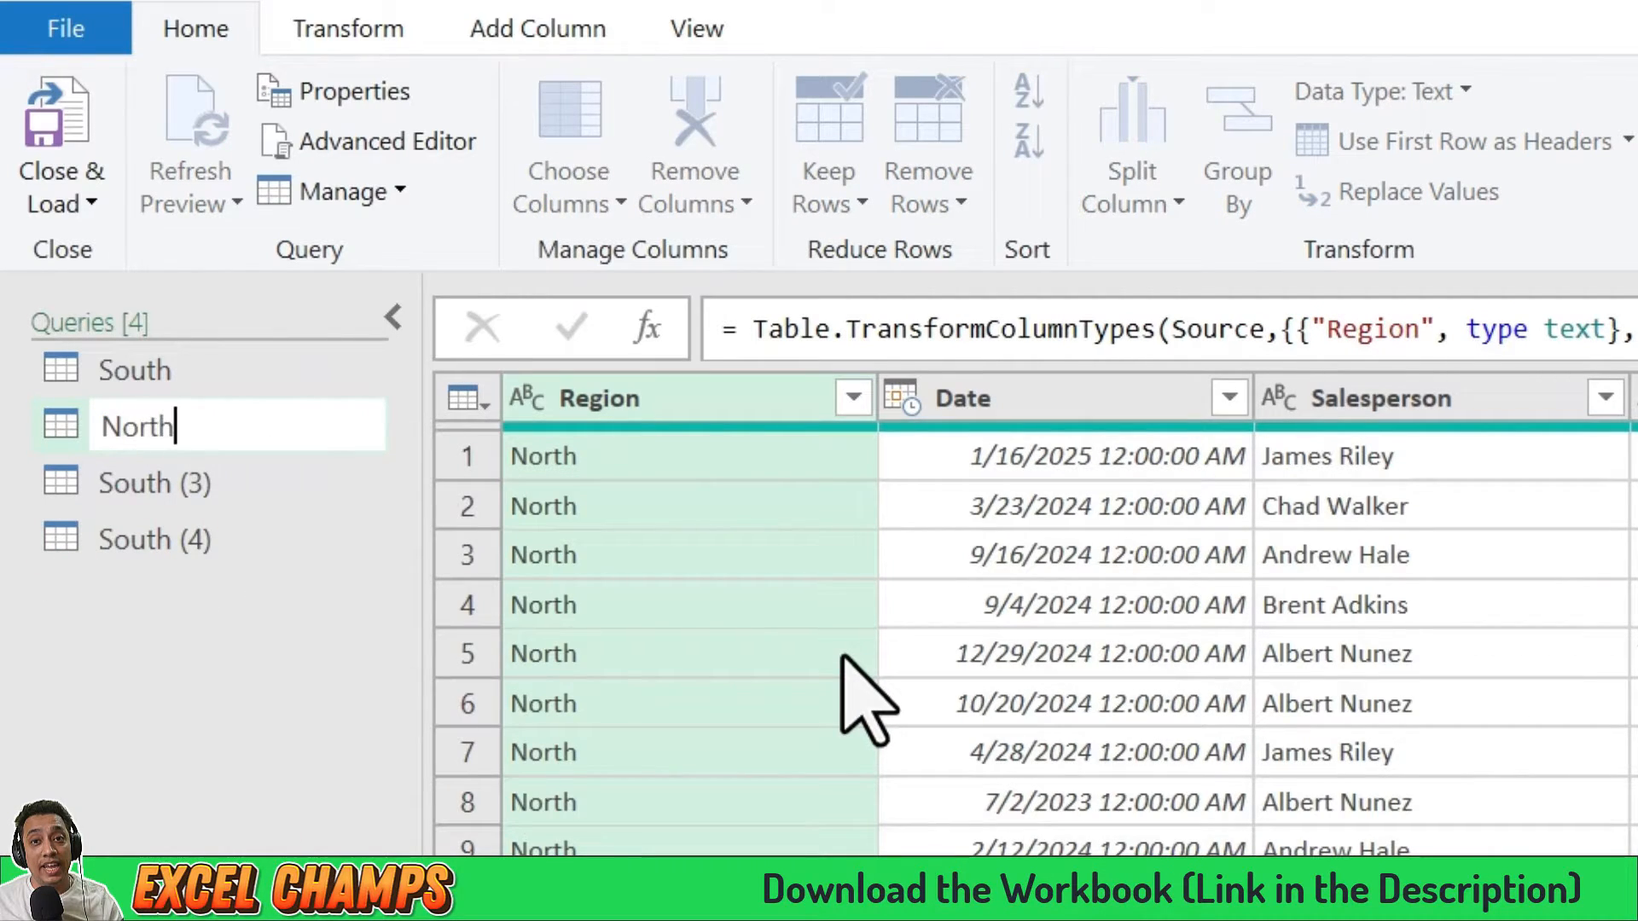
key(Return)
right_click(141, 486)
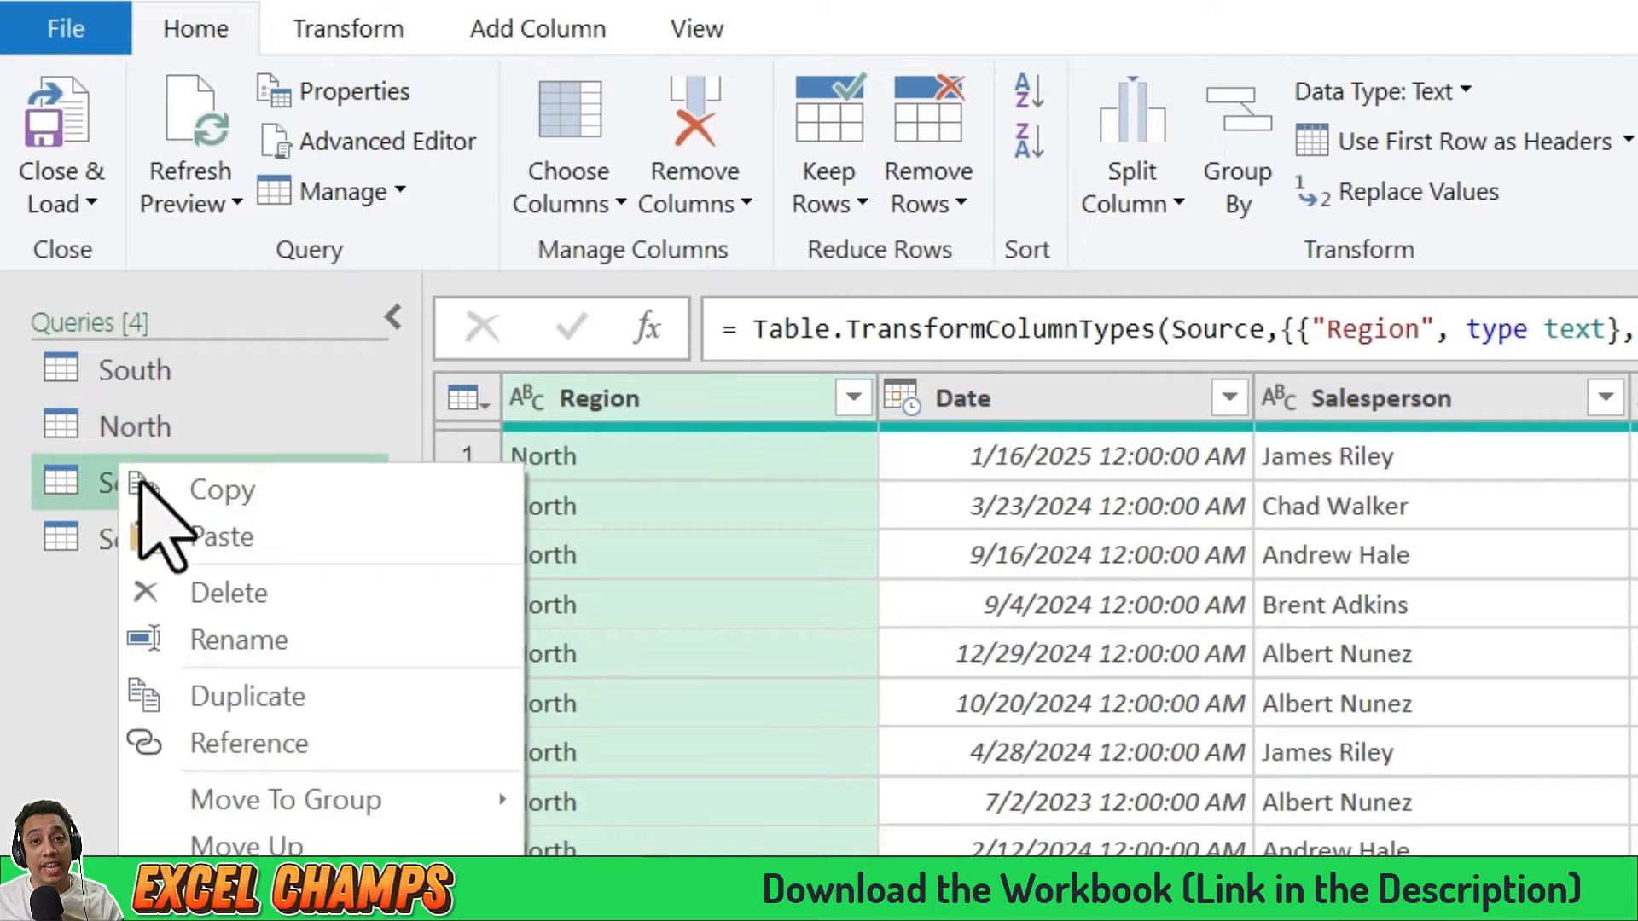
click(256, 645)
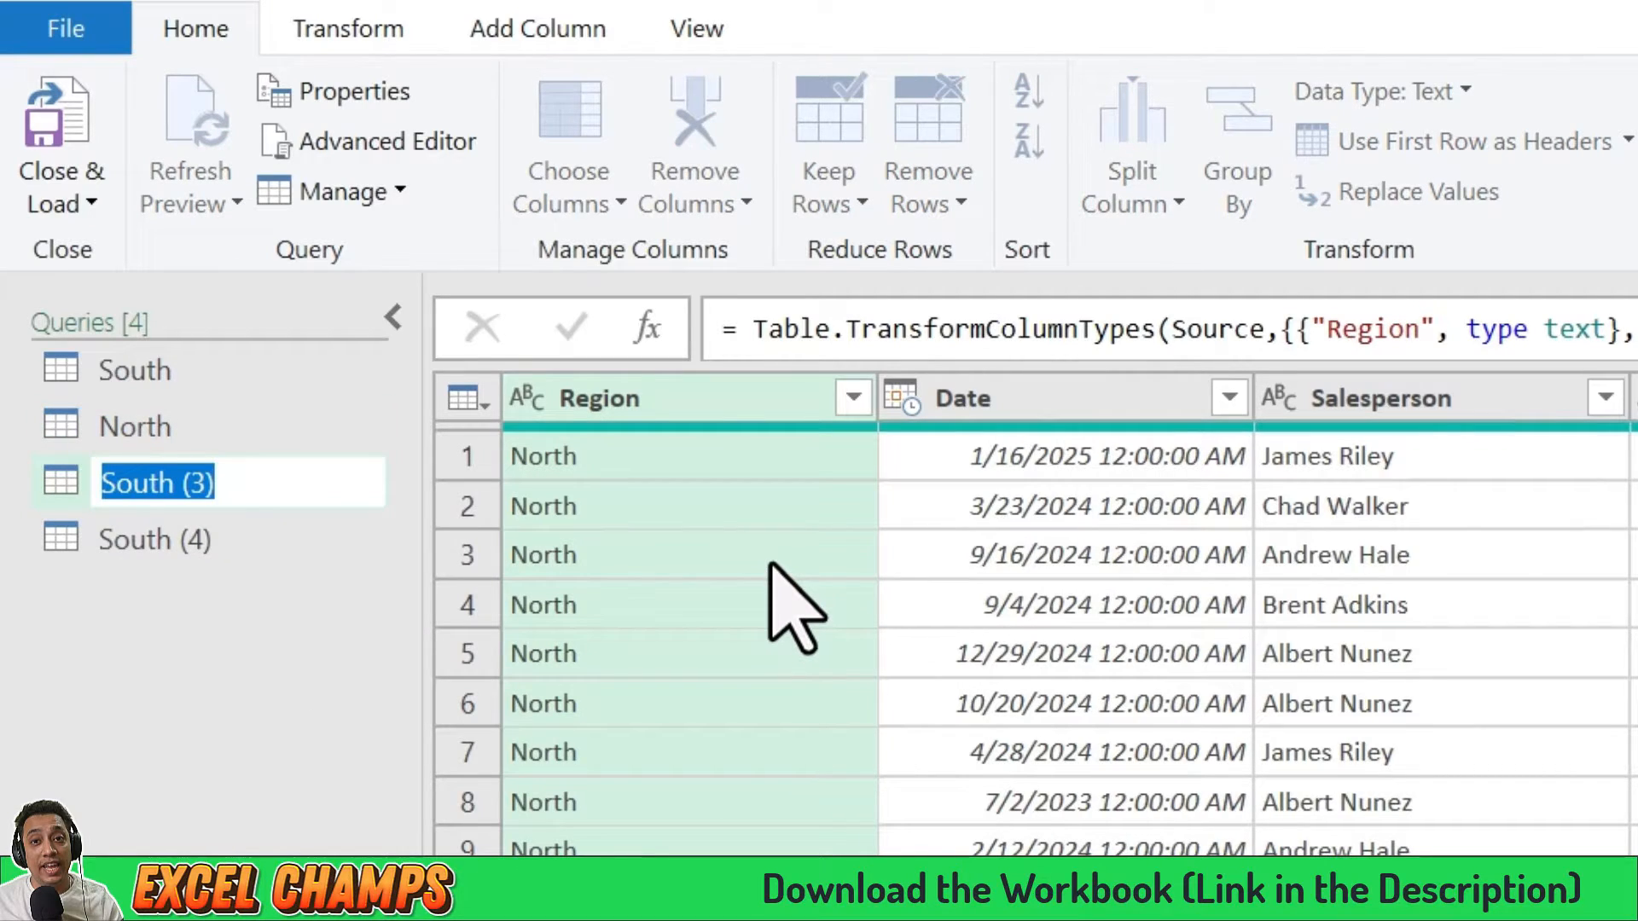
key(Return)
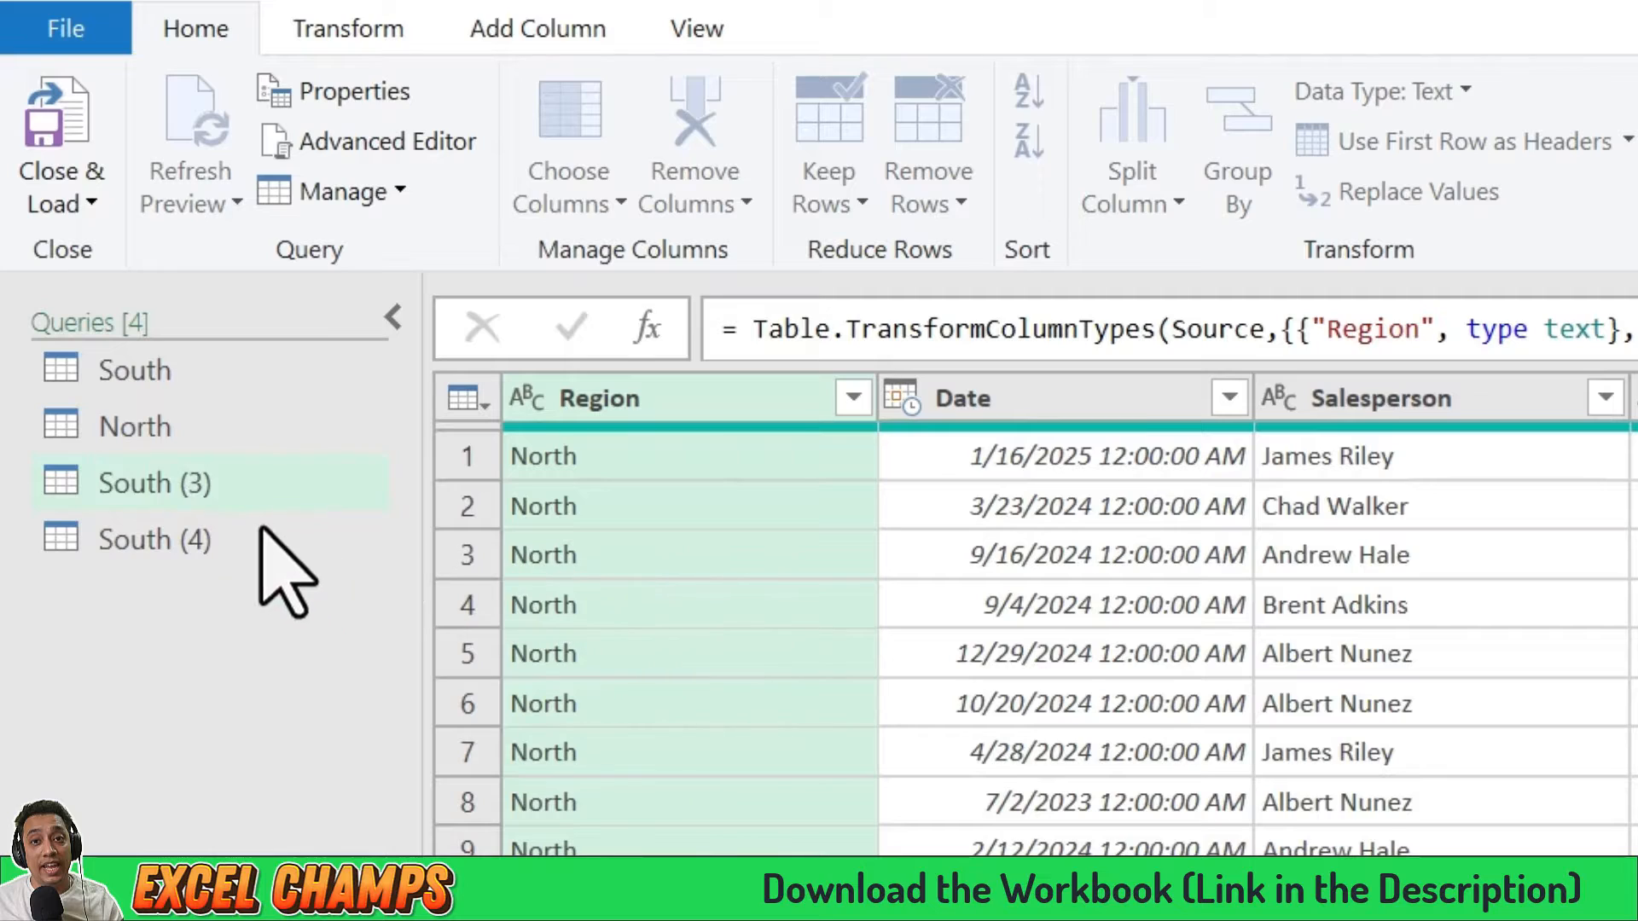
Rename the South (3) query as West.
click(190, 480)
right_click(196, 487)
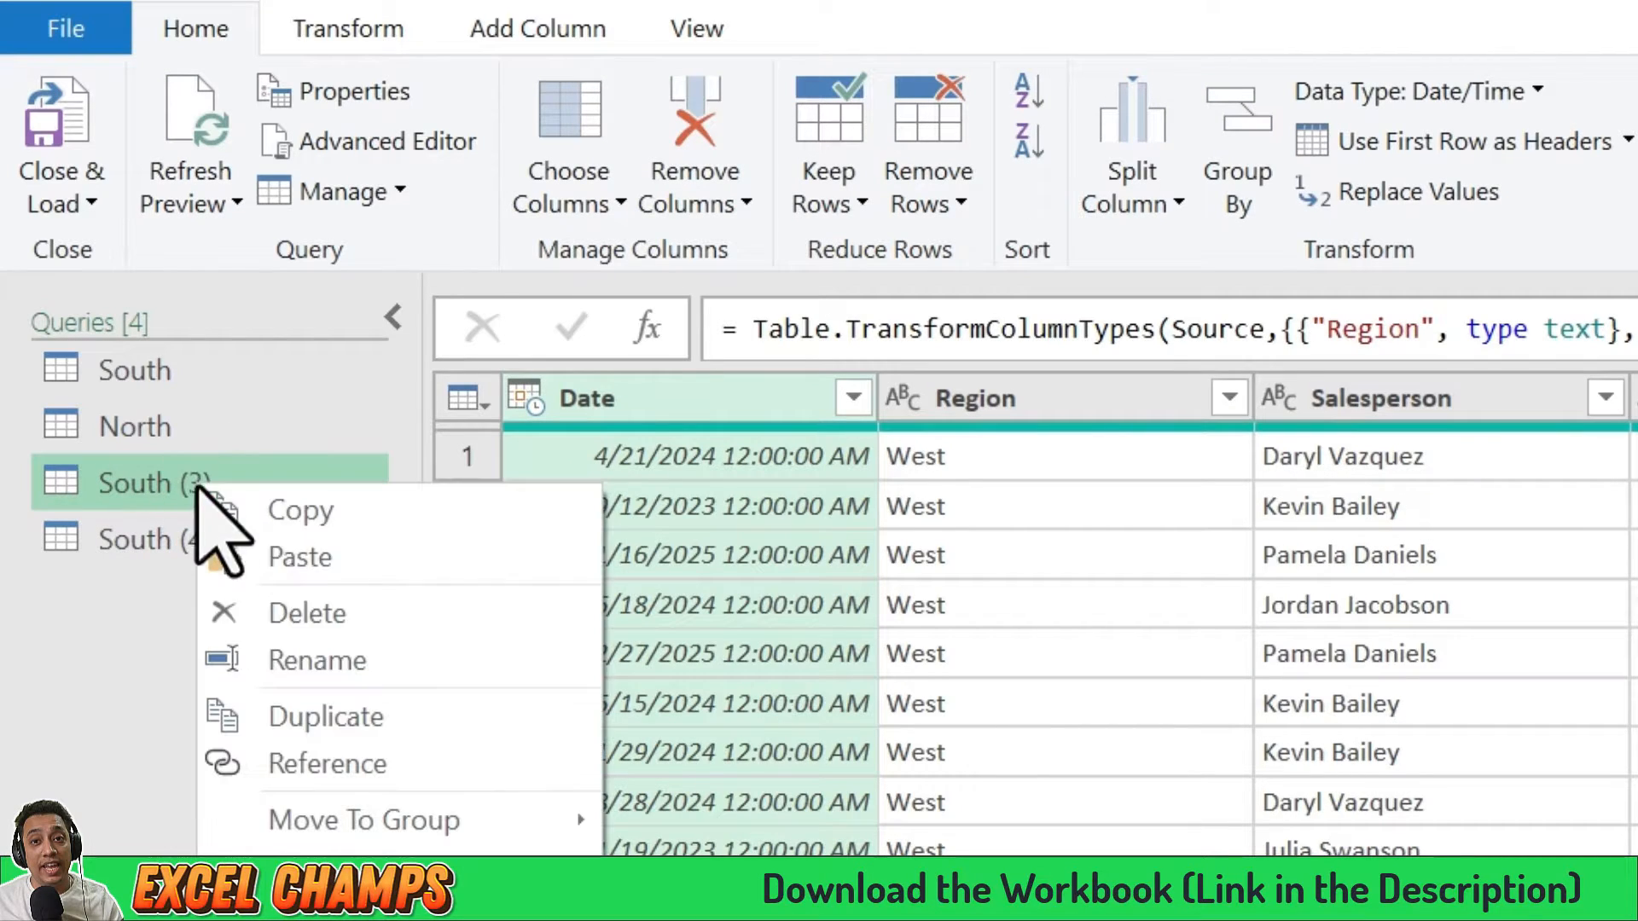
click(318, 662)
text(West)
key(Return)
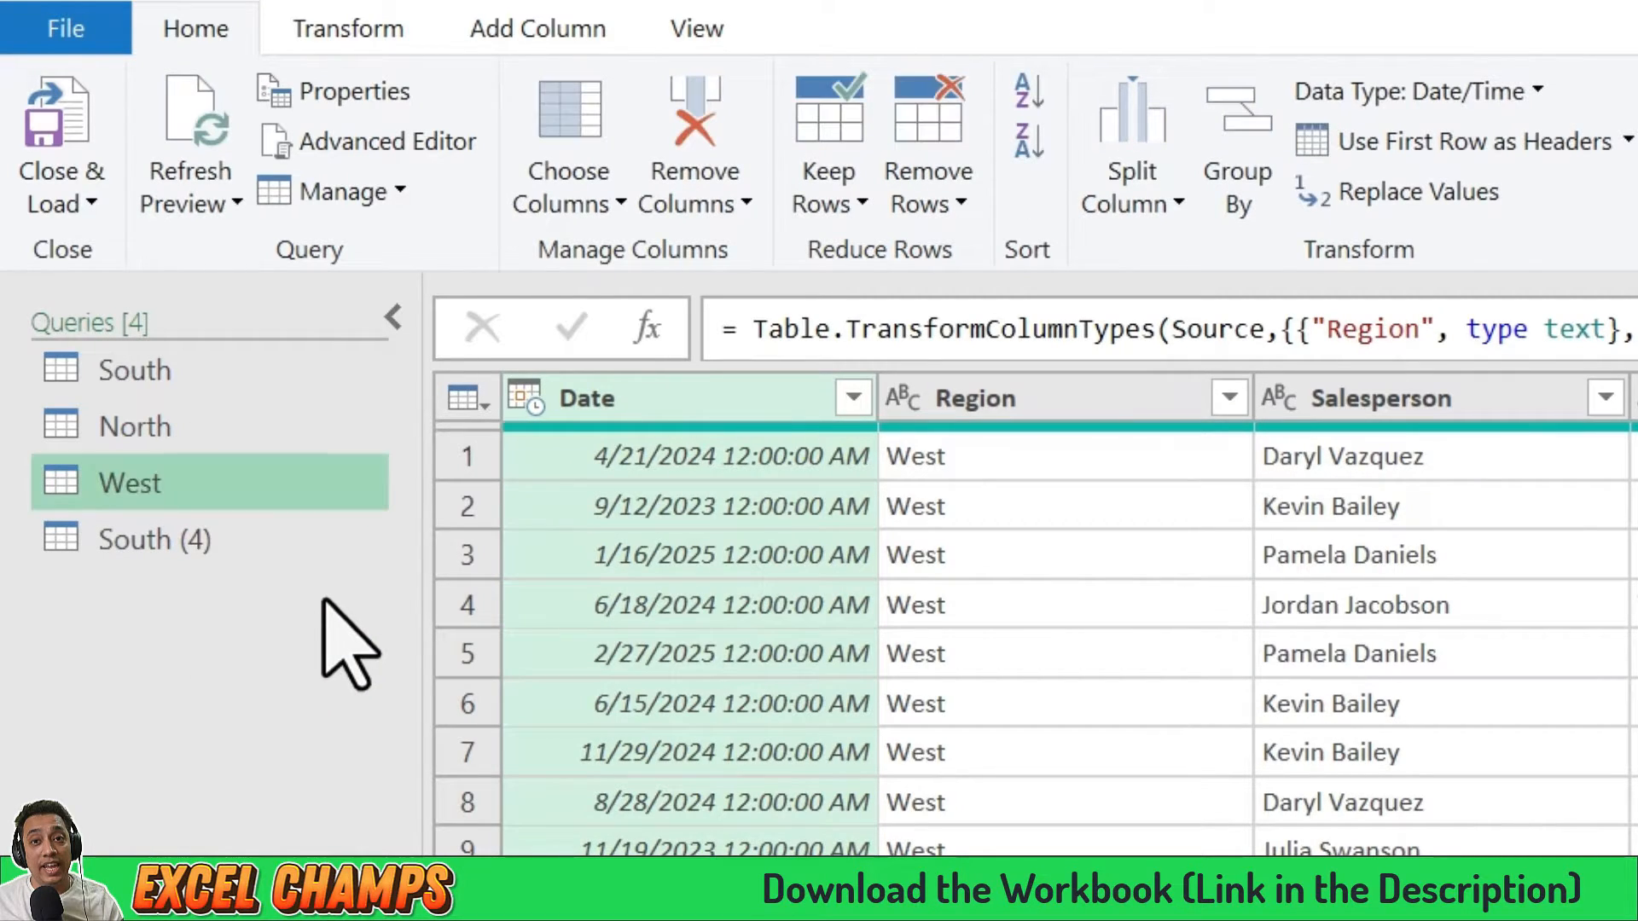
Rename the South (4) query as East.
right_click(154, 547)
click(247, 724)
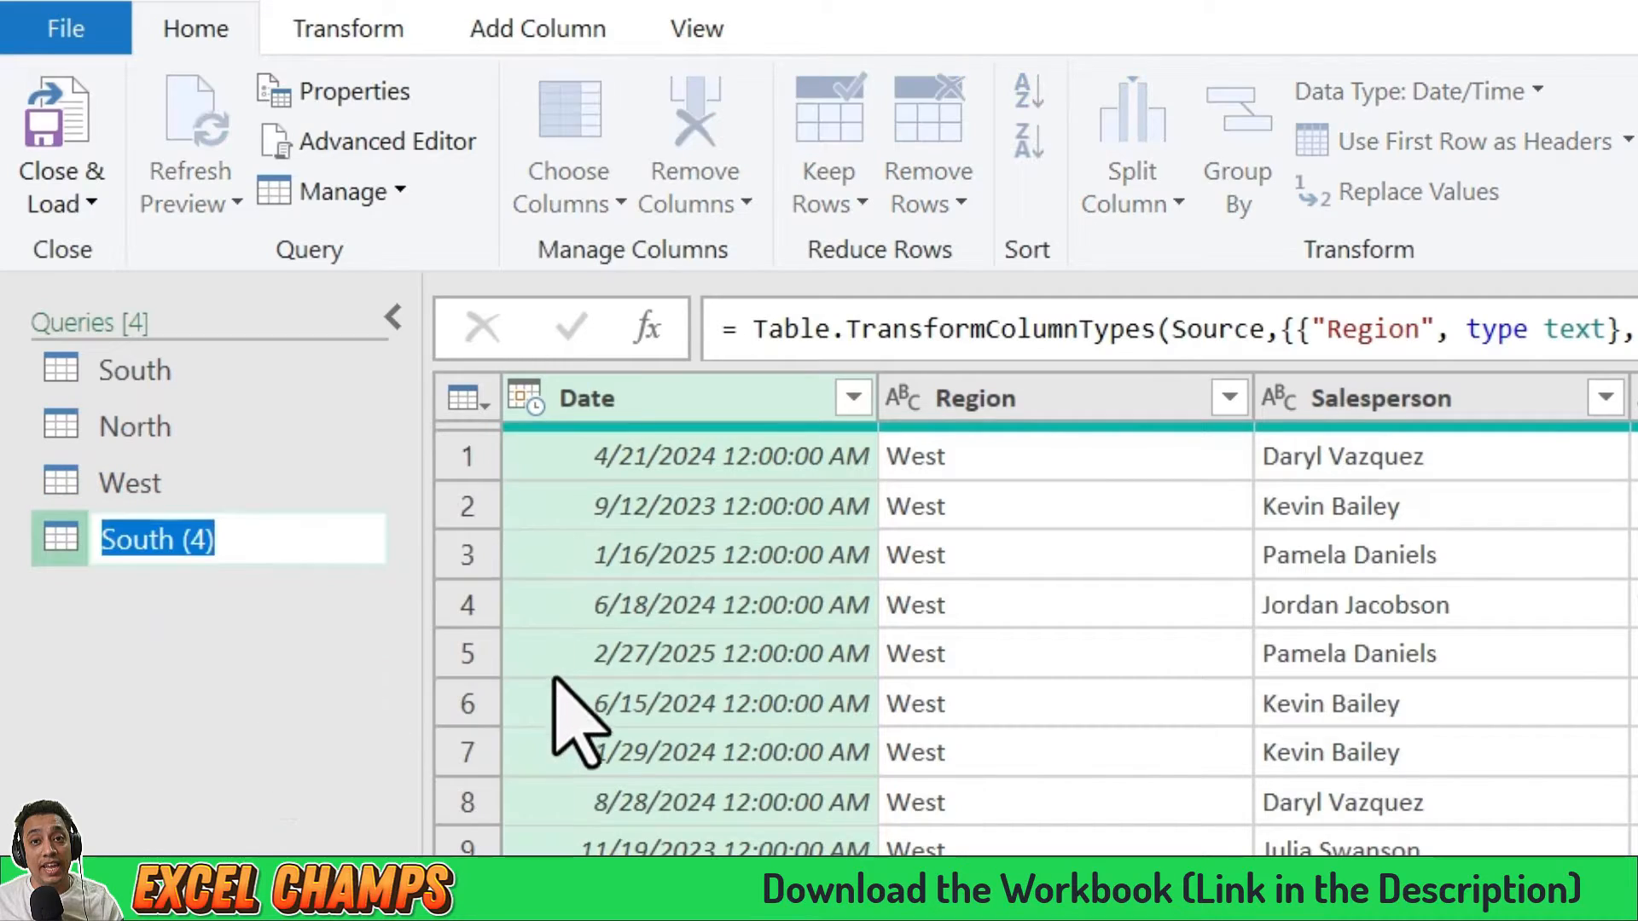
text(East)
key(Return)
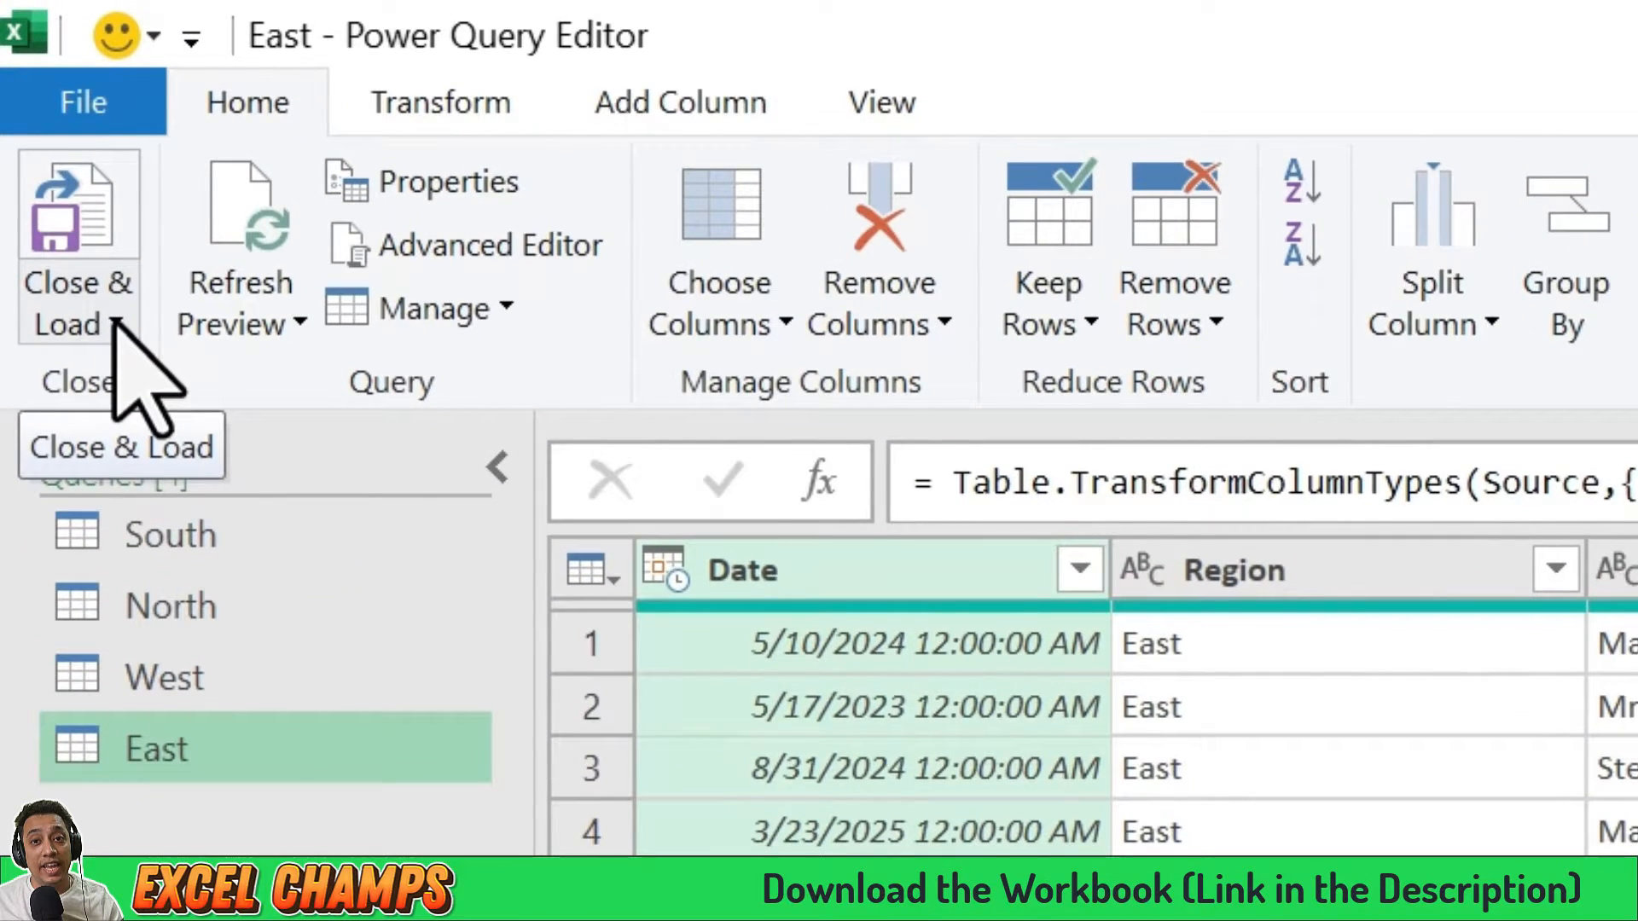
Close the query editor and load the South, North, West and East queries as connections only.
click(117, 327)
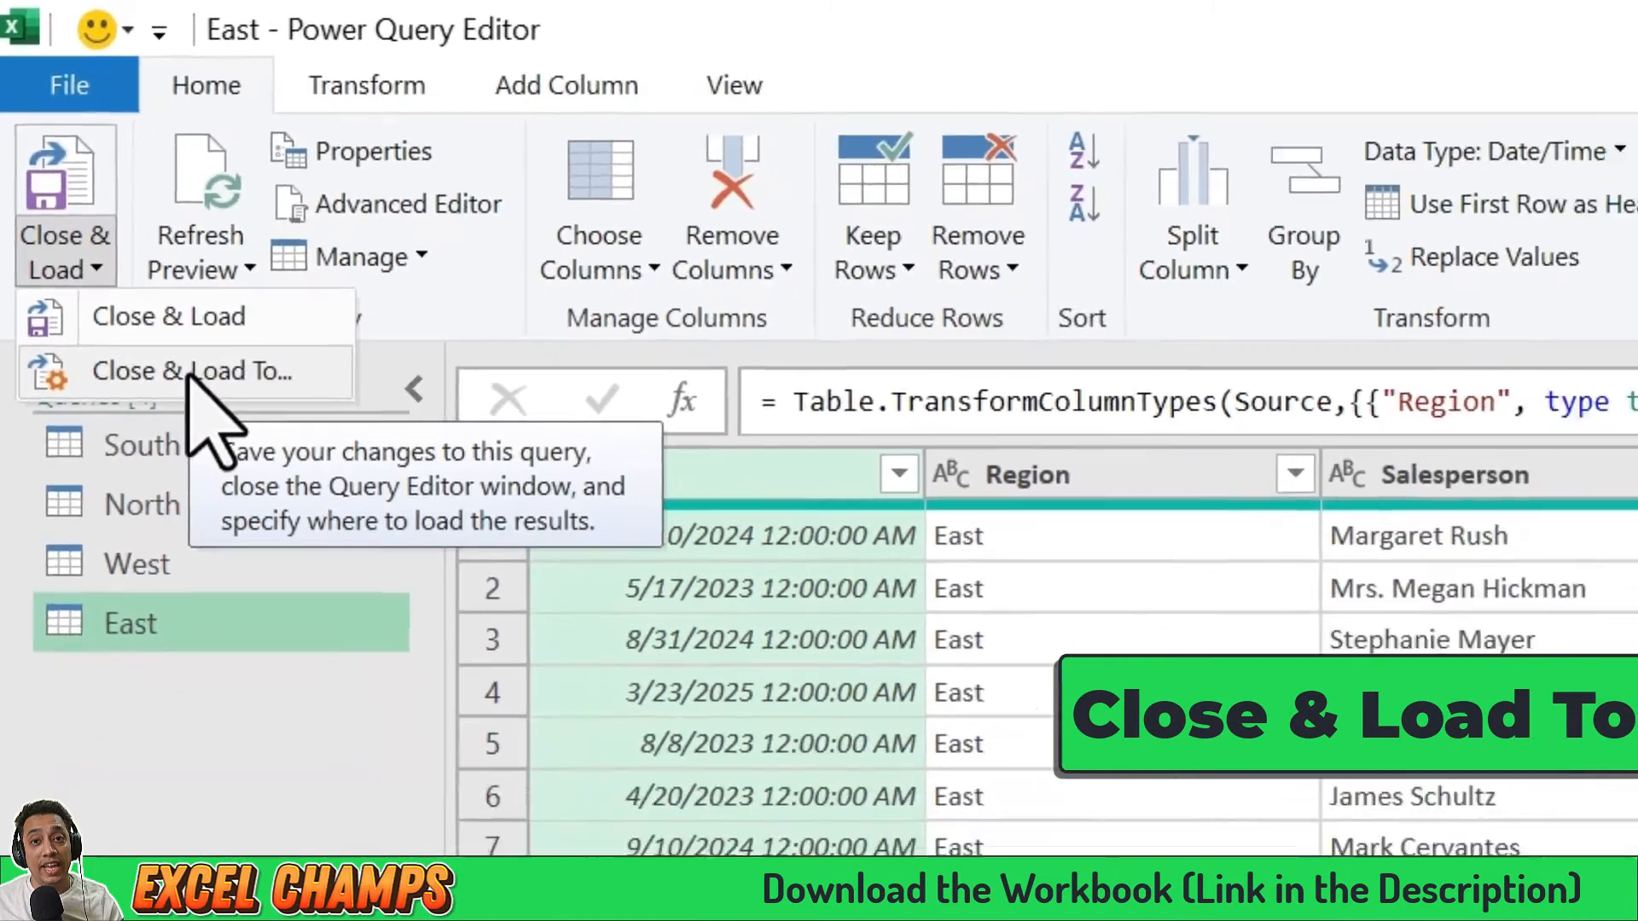
click(228, 446)
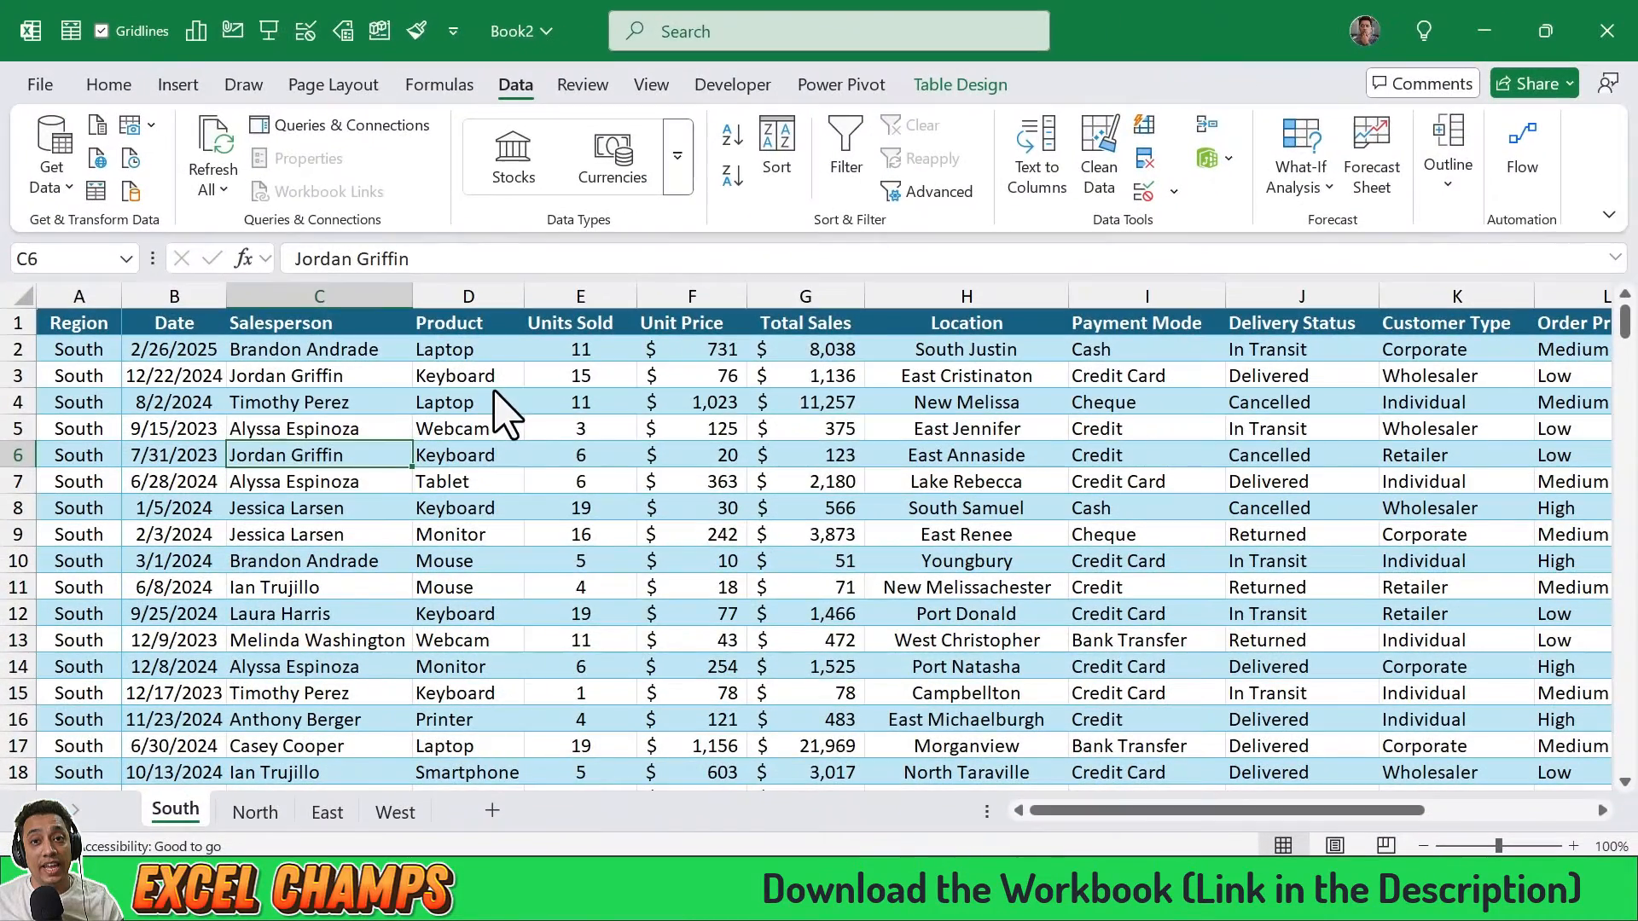
drag(623, 290, 622, 174)
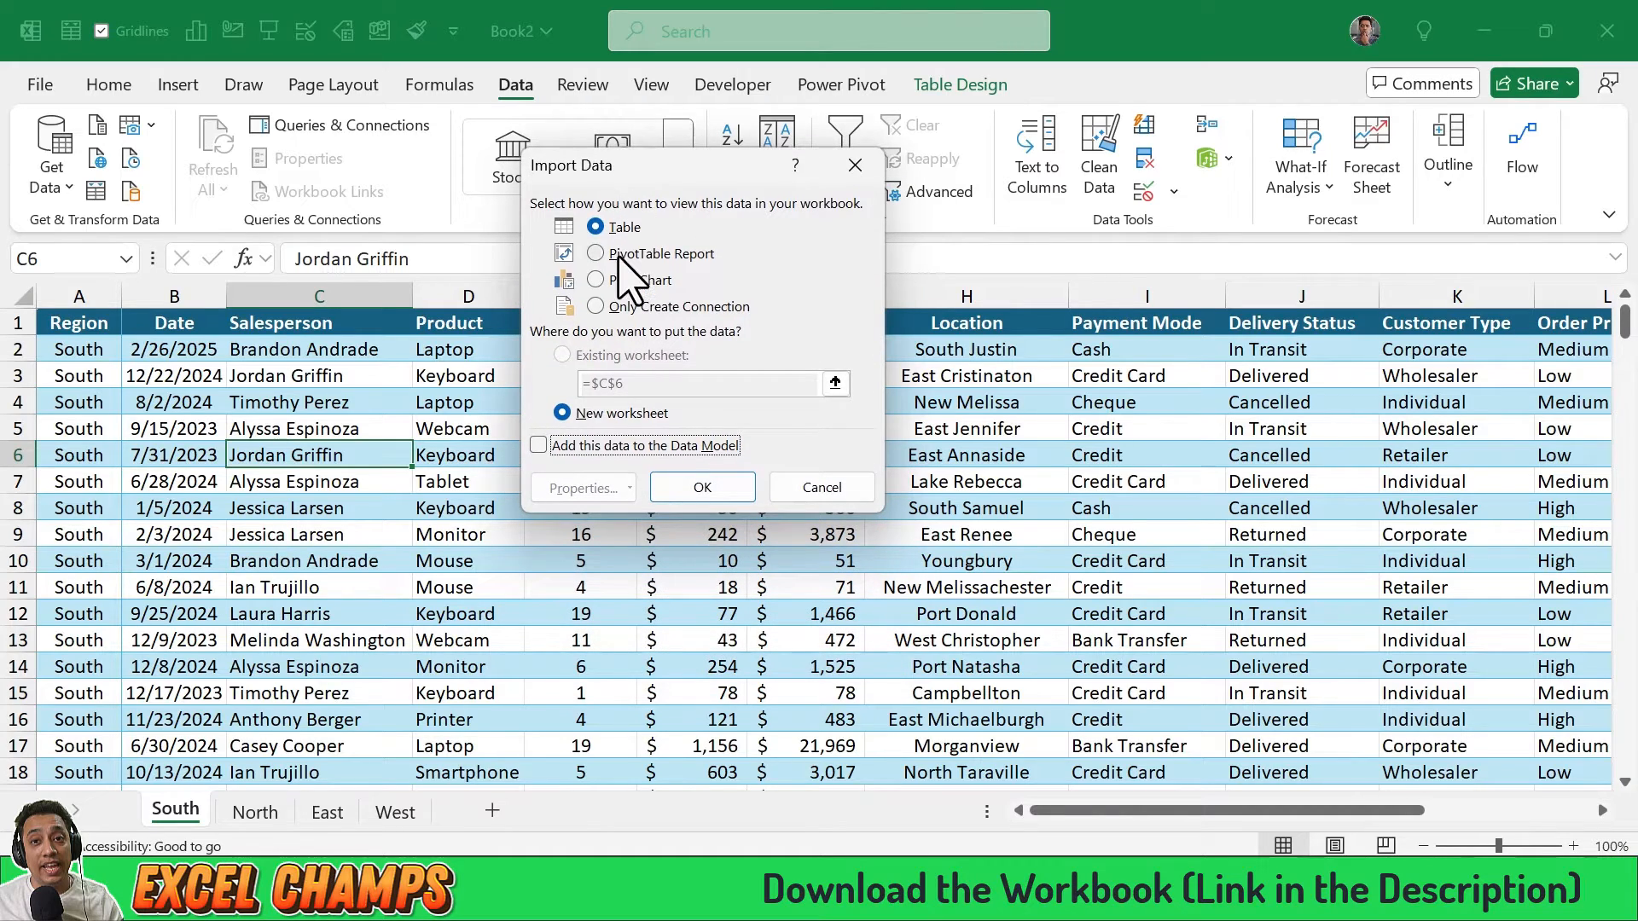
click(595, 306)
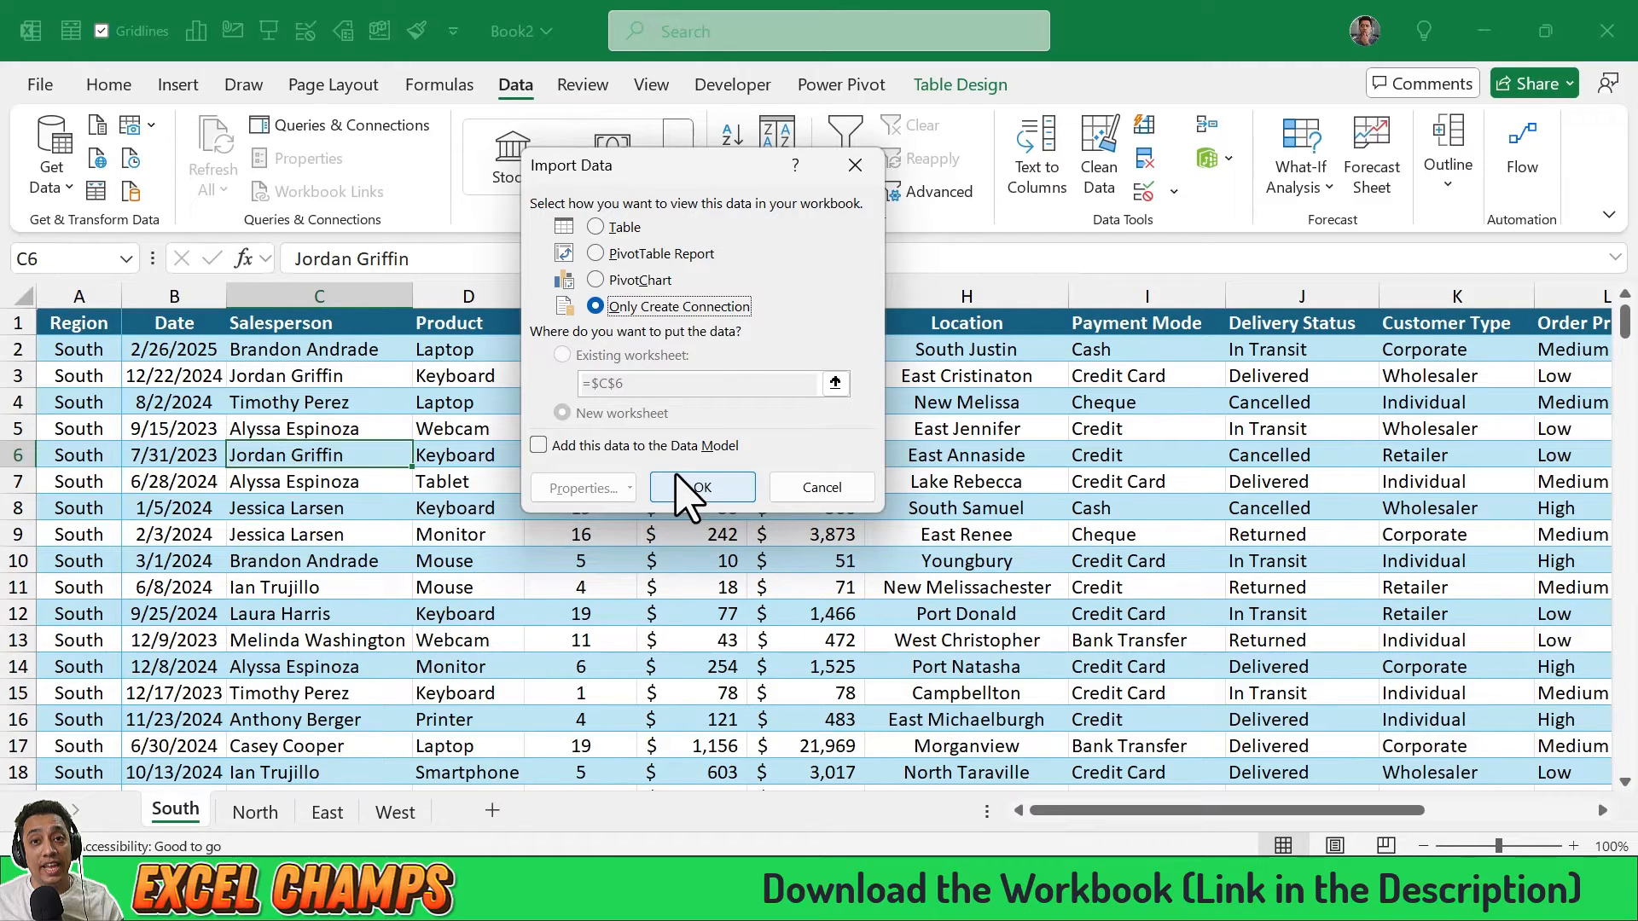
click(698, 487)
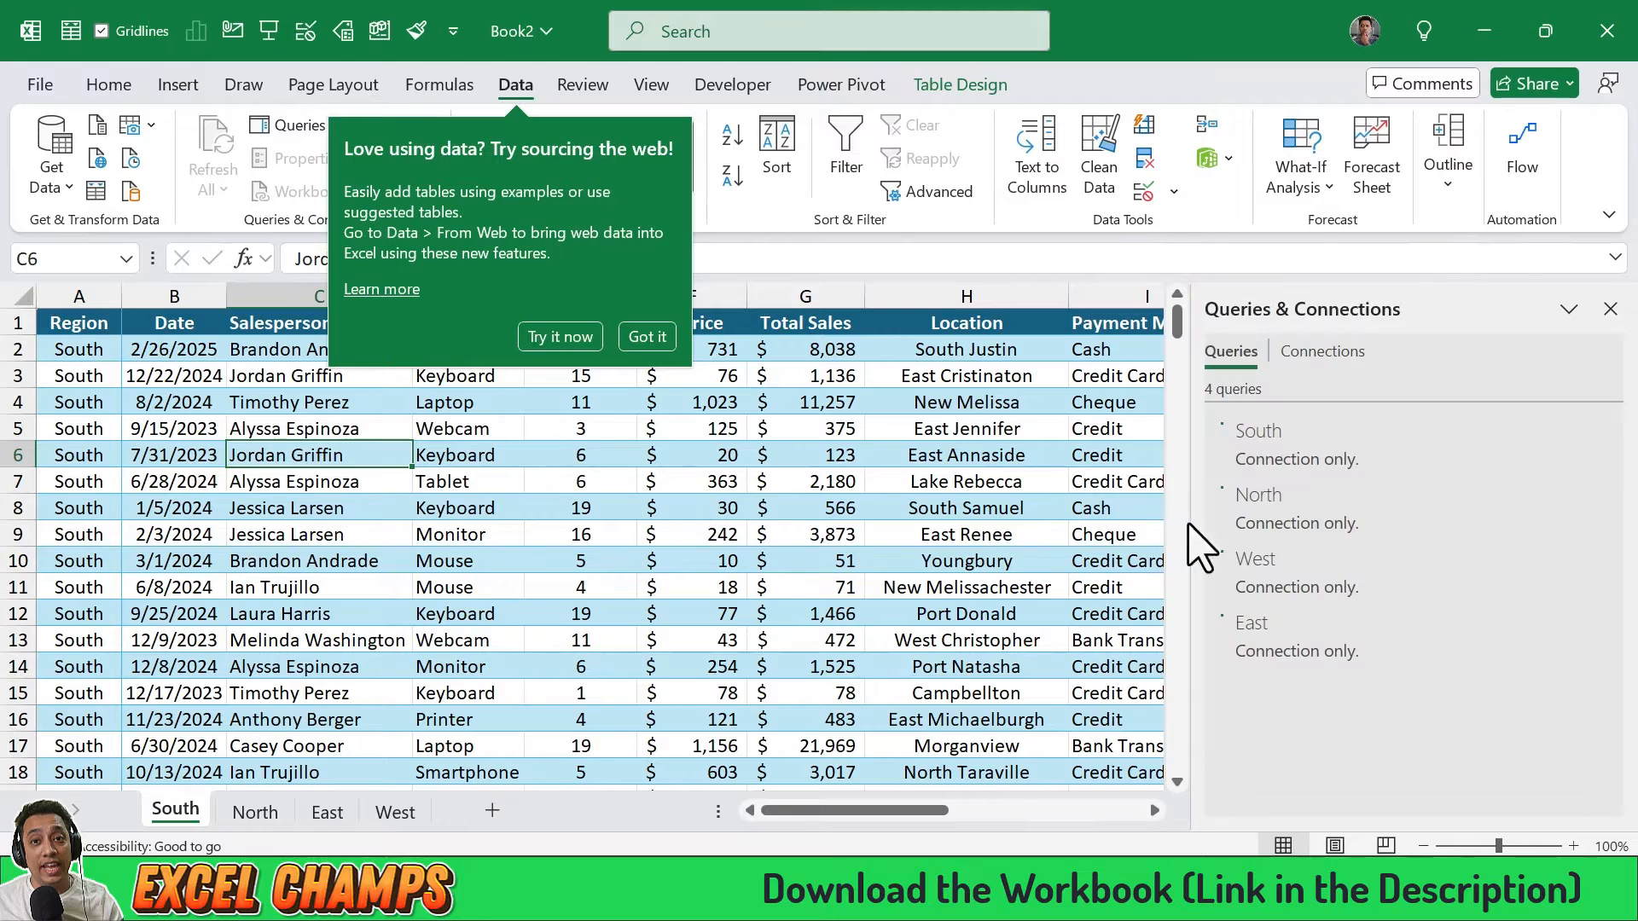
drag(1192, 515, 1097, 511)
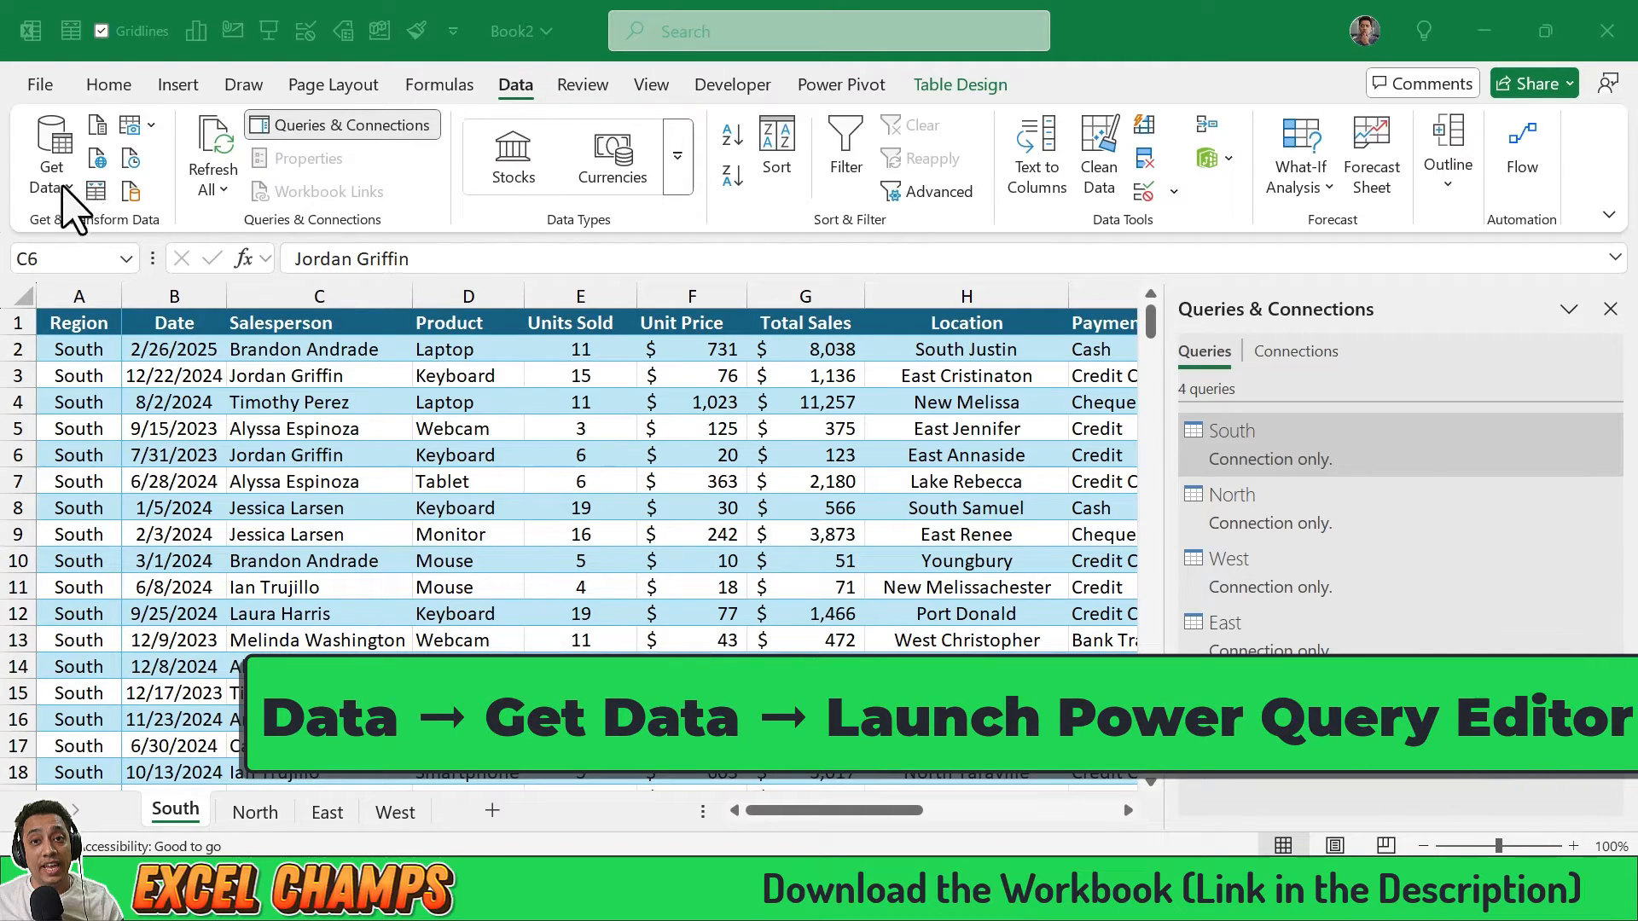
Reopen the Power Query Editor from the workbook.
click(57, 186)
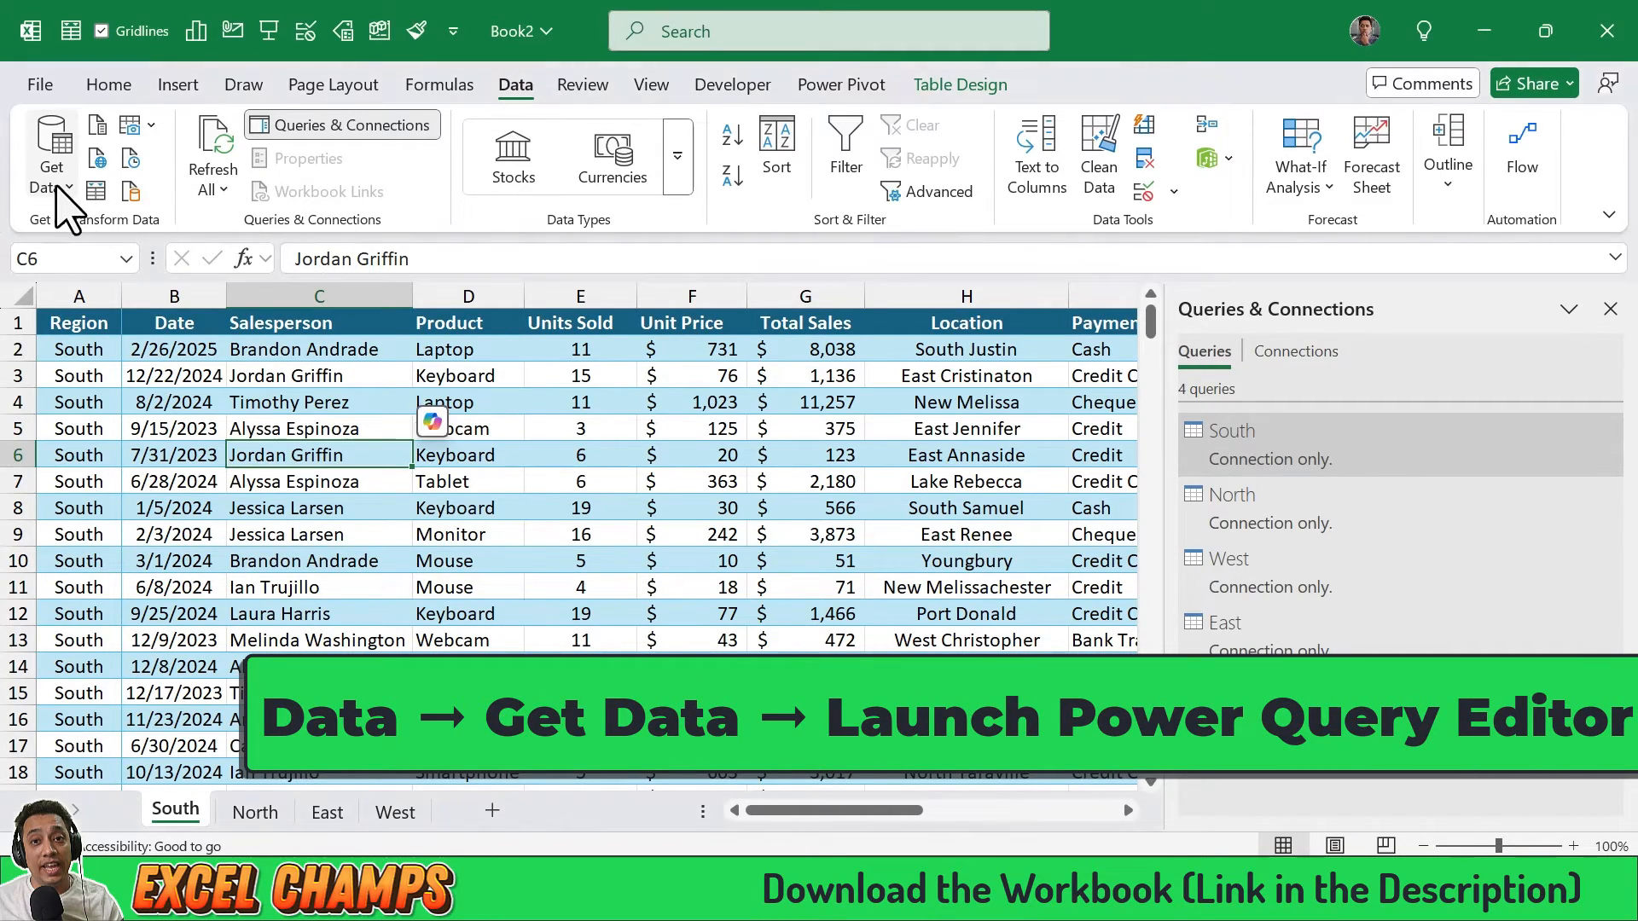
click(57, 186)
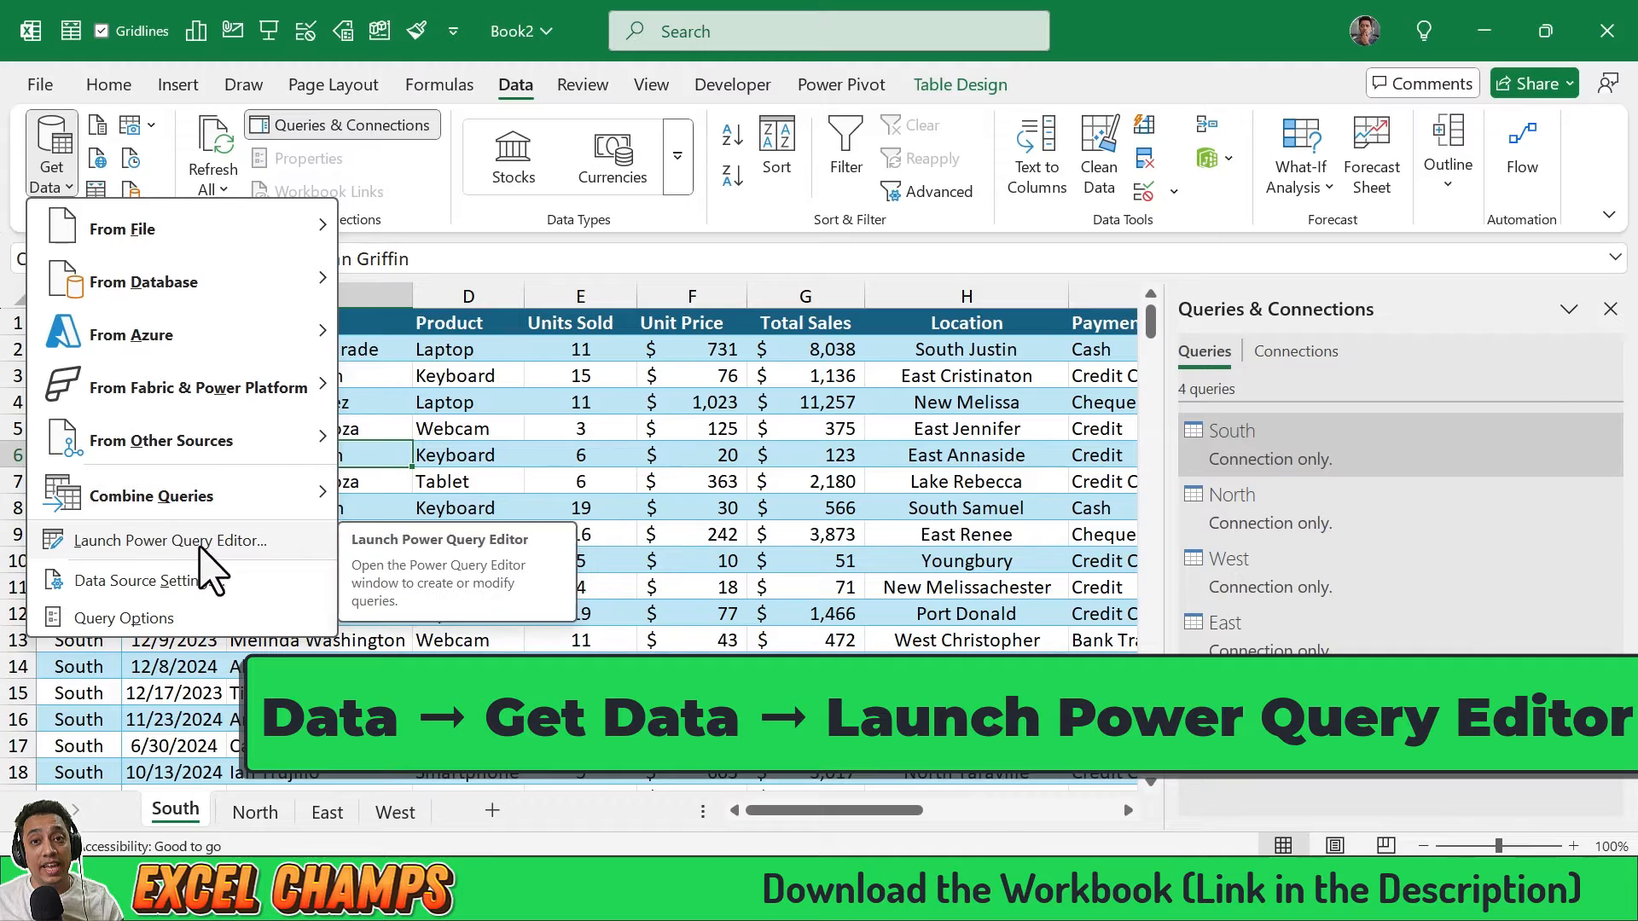
click(228, 544)
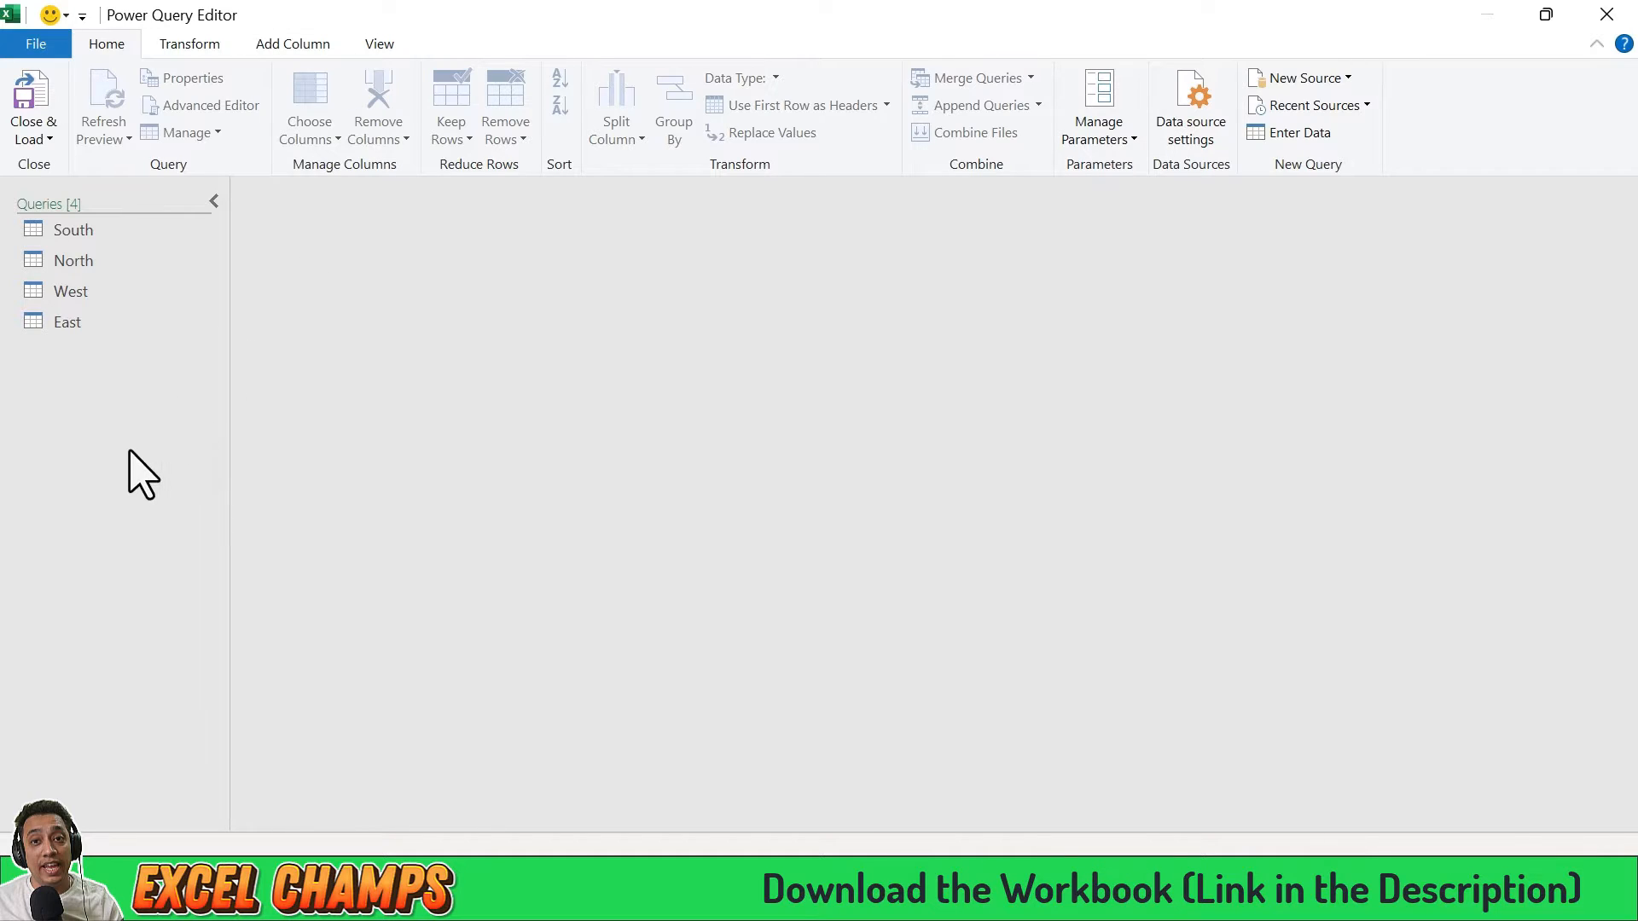
click(191, 47)
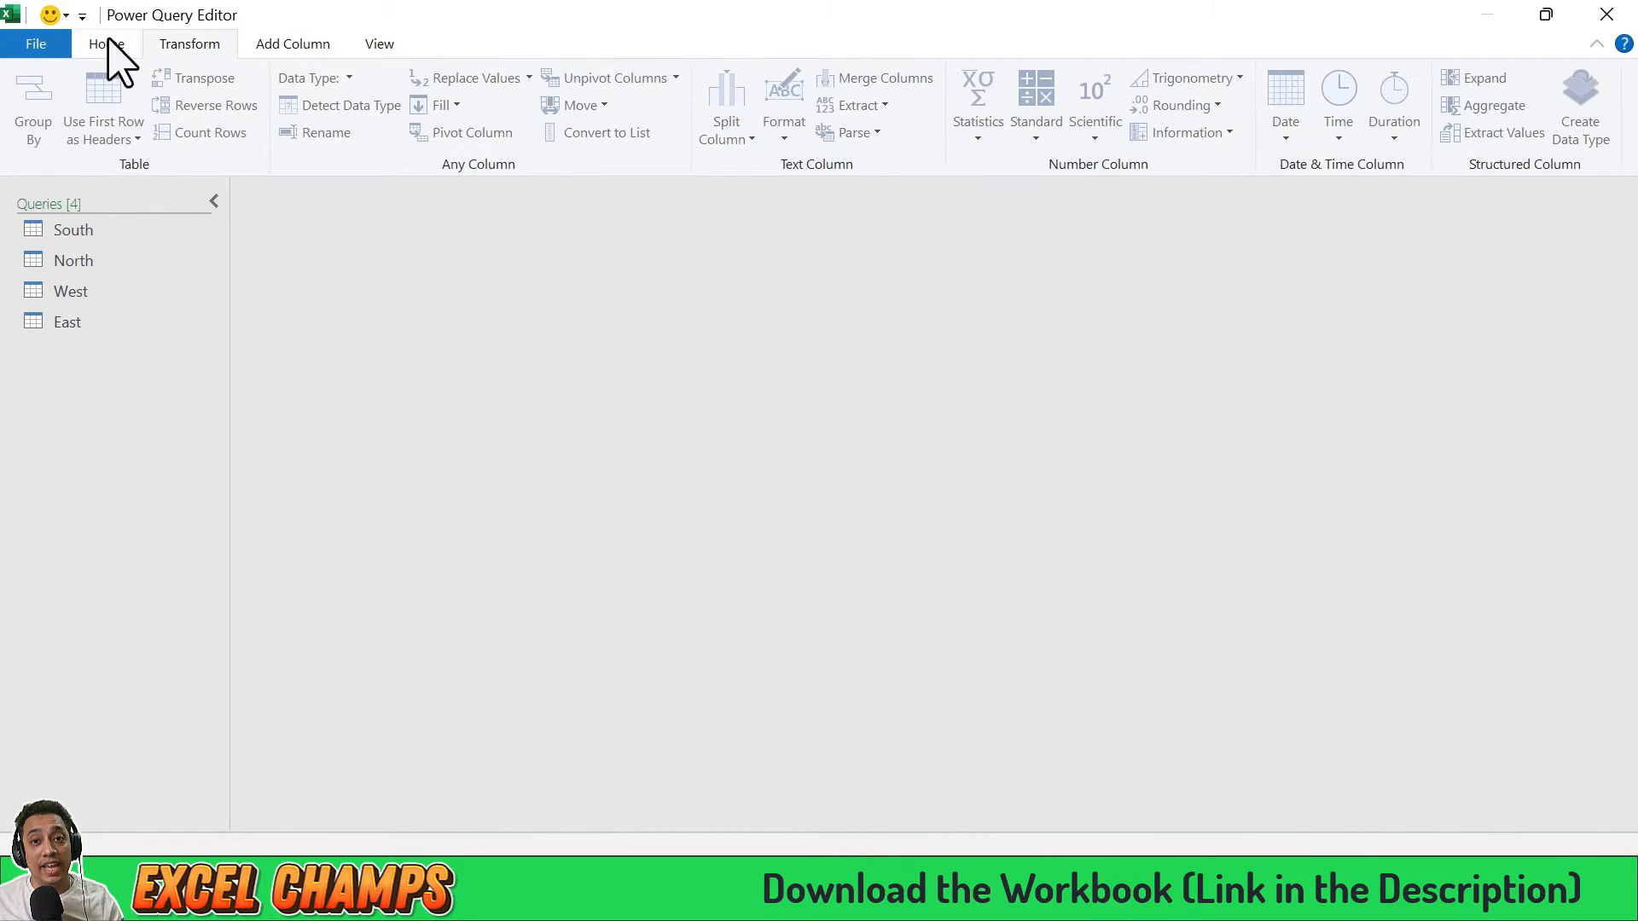
click(107, 43)
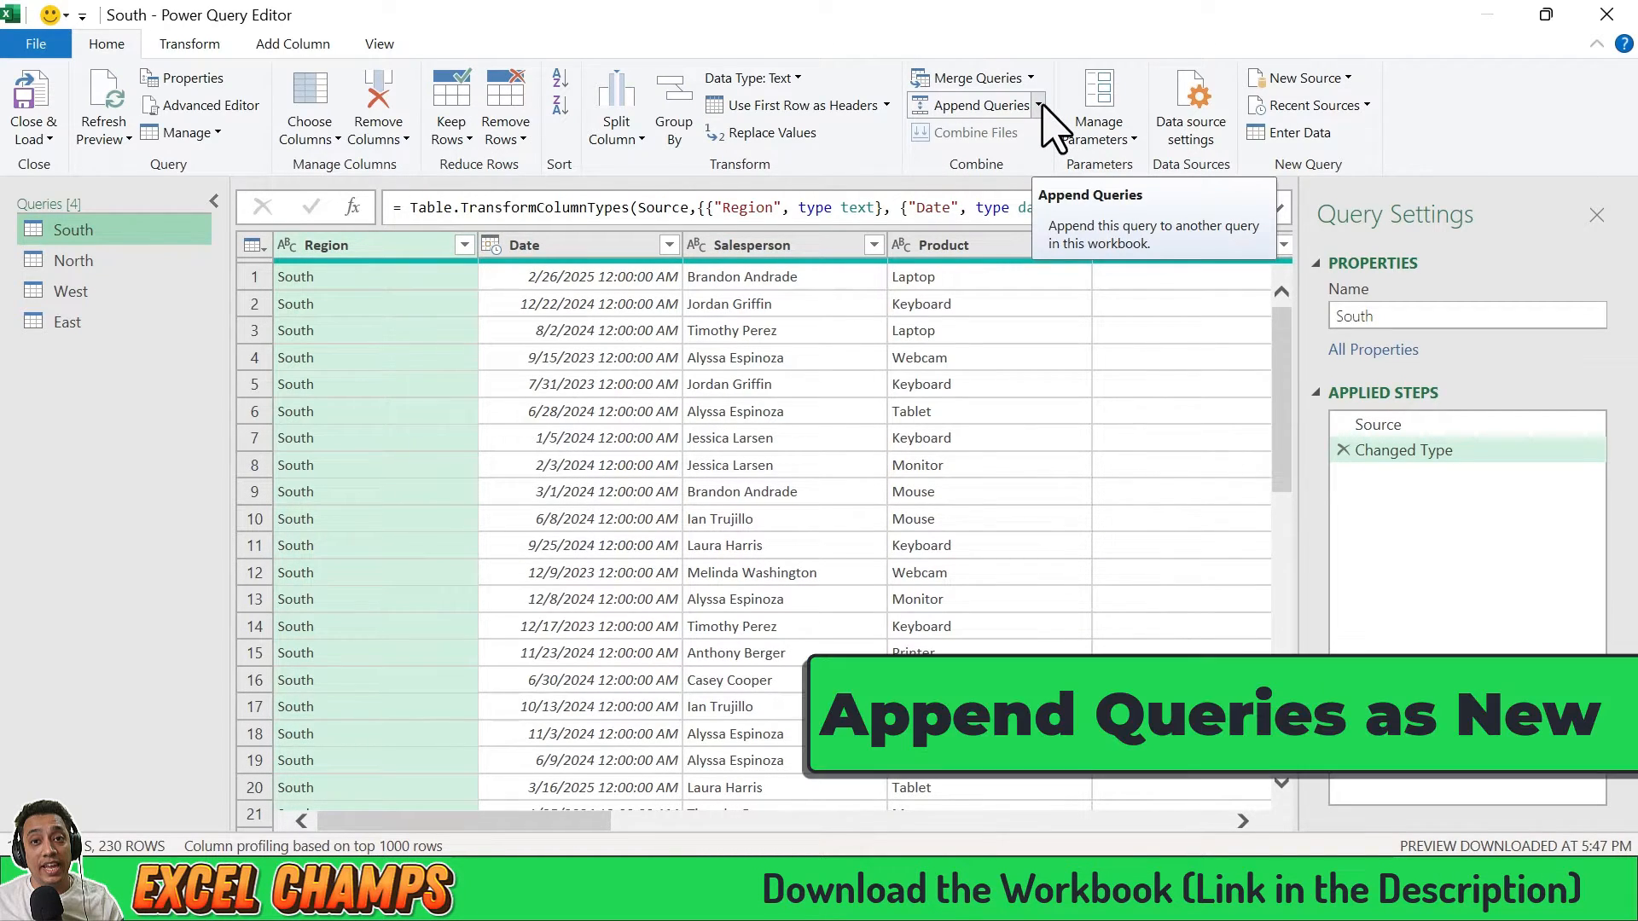
Append the South, North, West and East queries as a new query, using the three-or-more-tables option.
click(1039, 106)
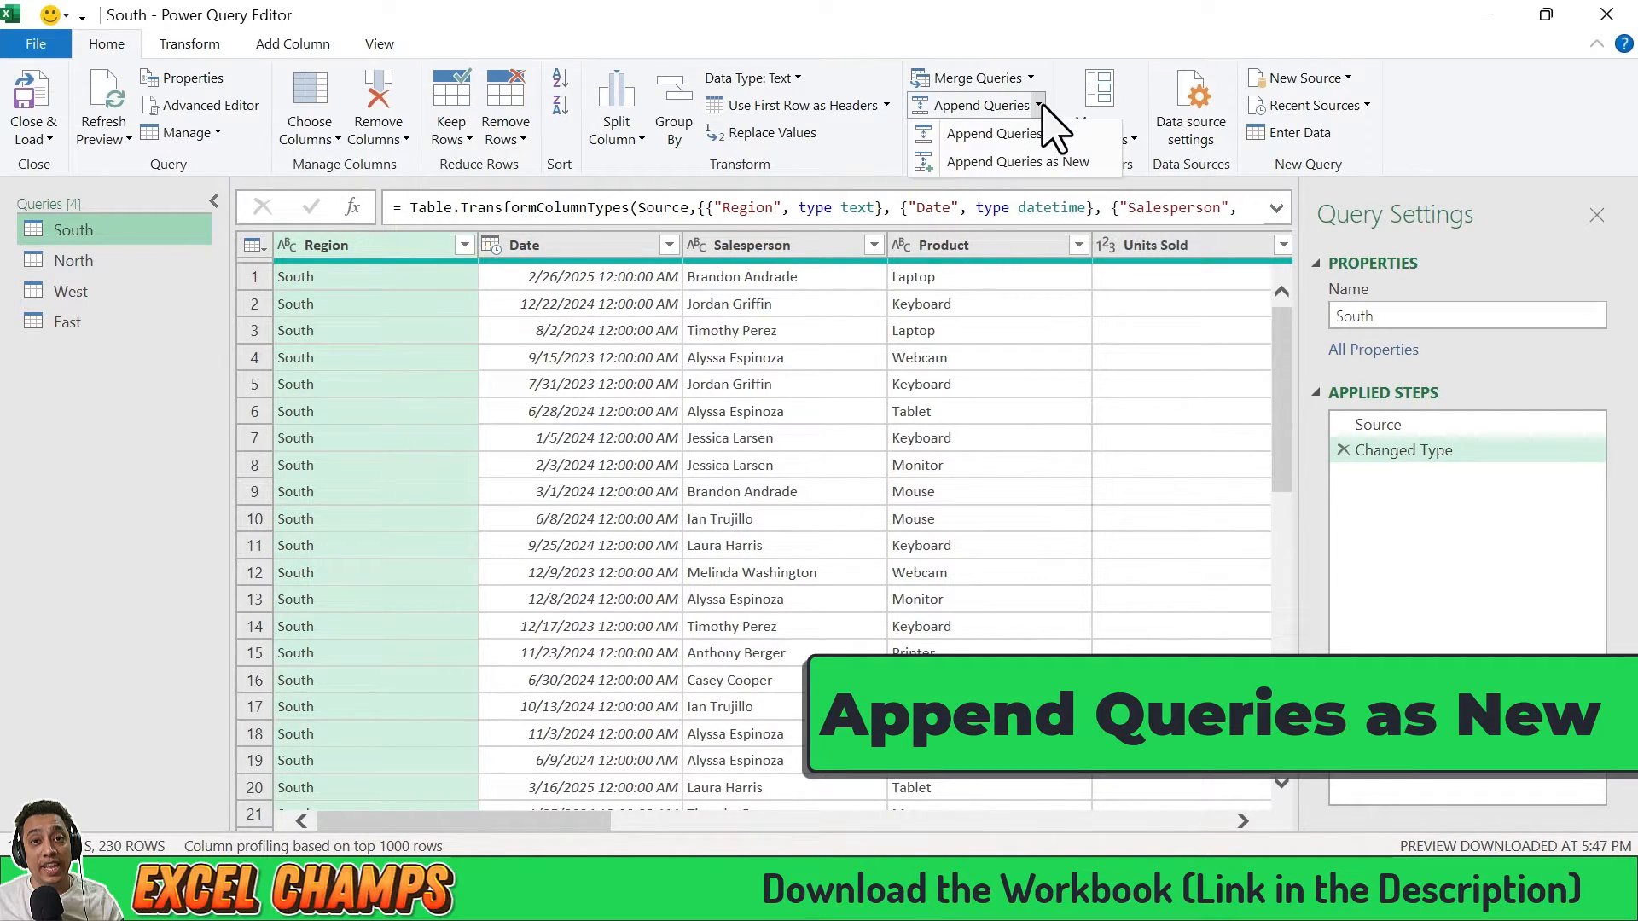
click(994, 167)
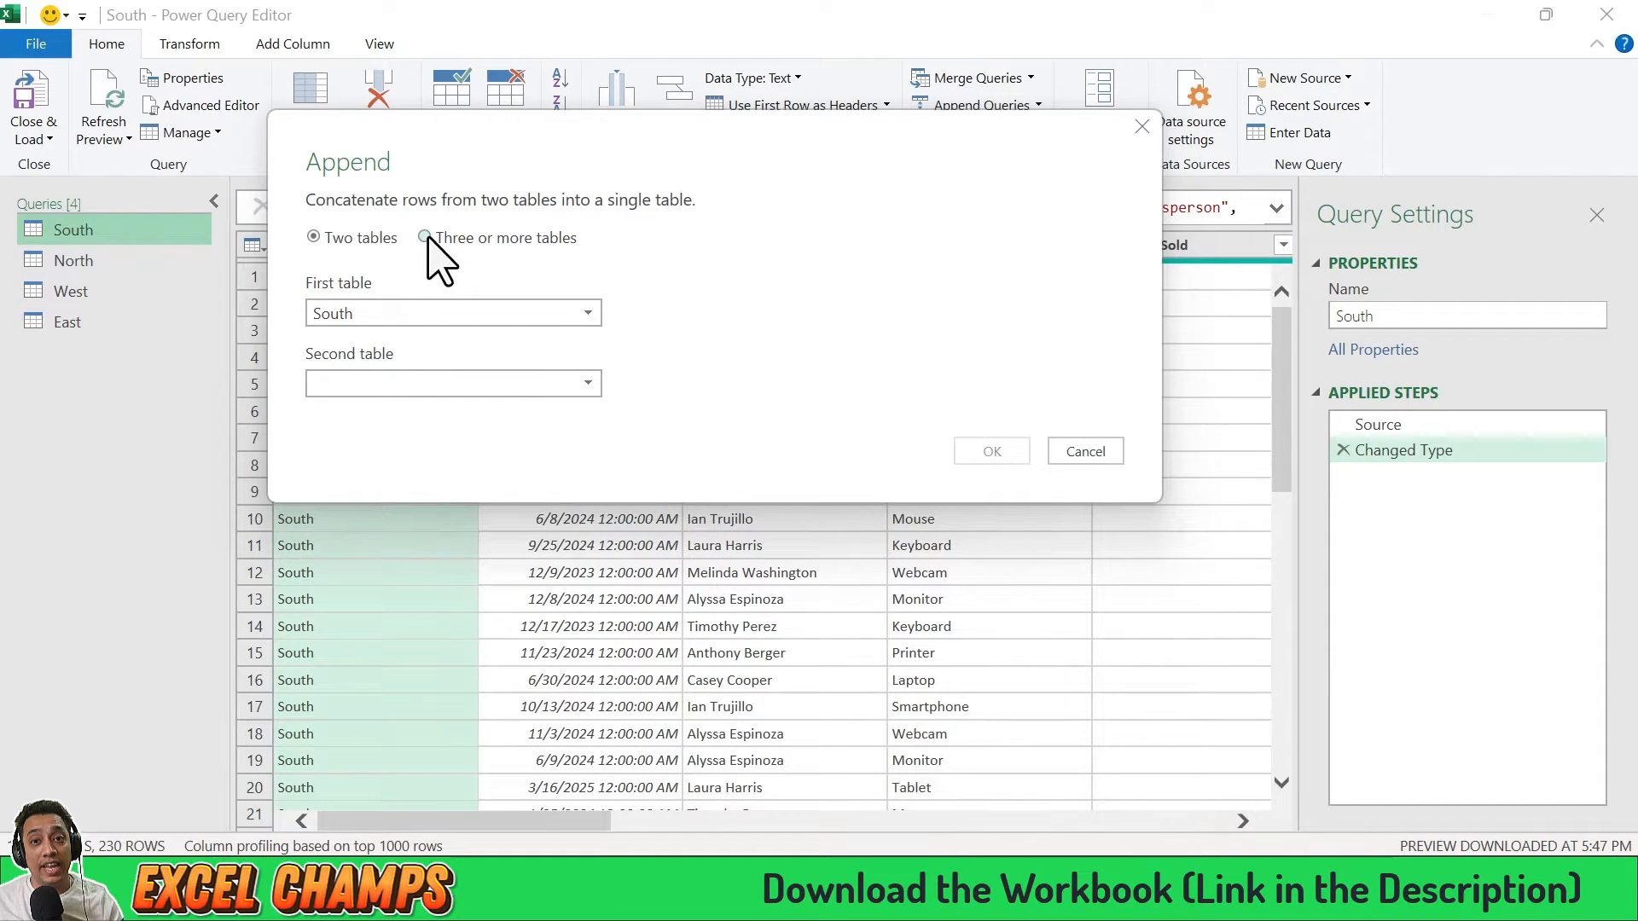
click(425, 238)
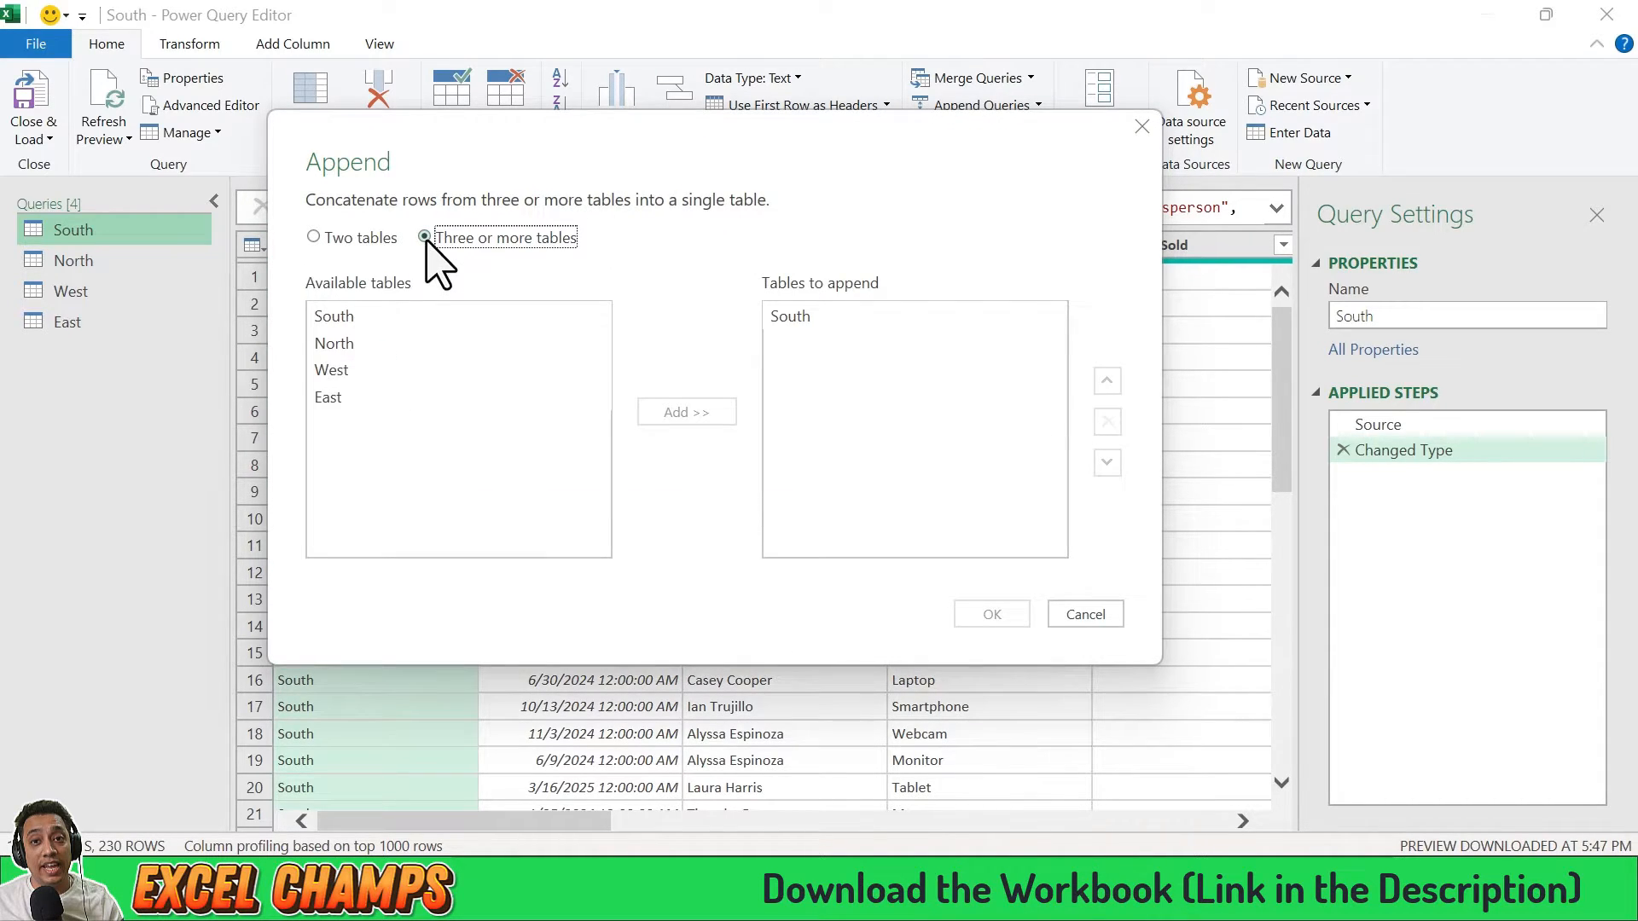
click(759, 323)
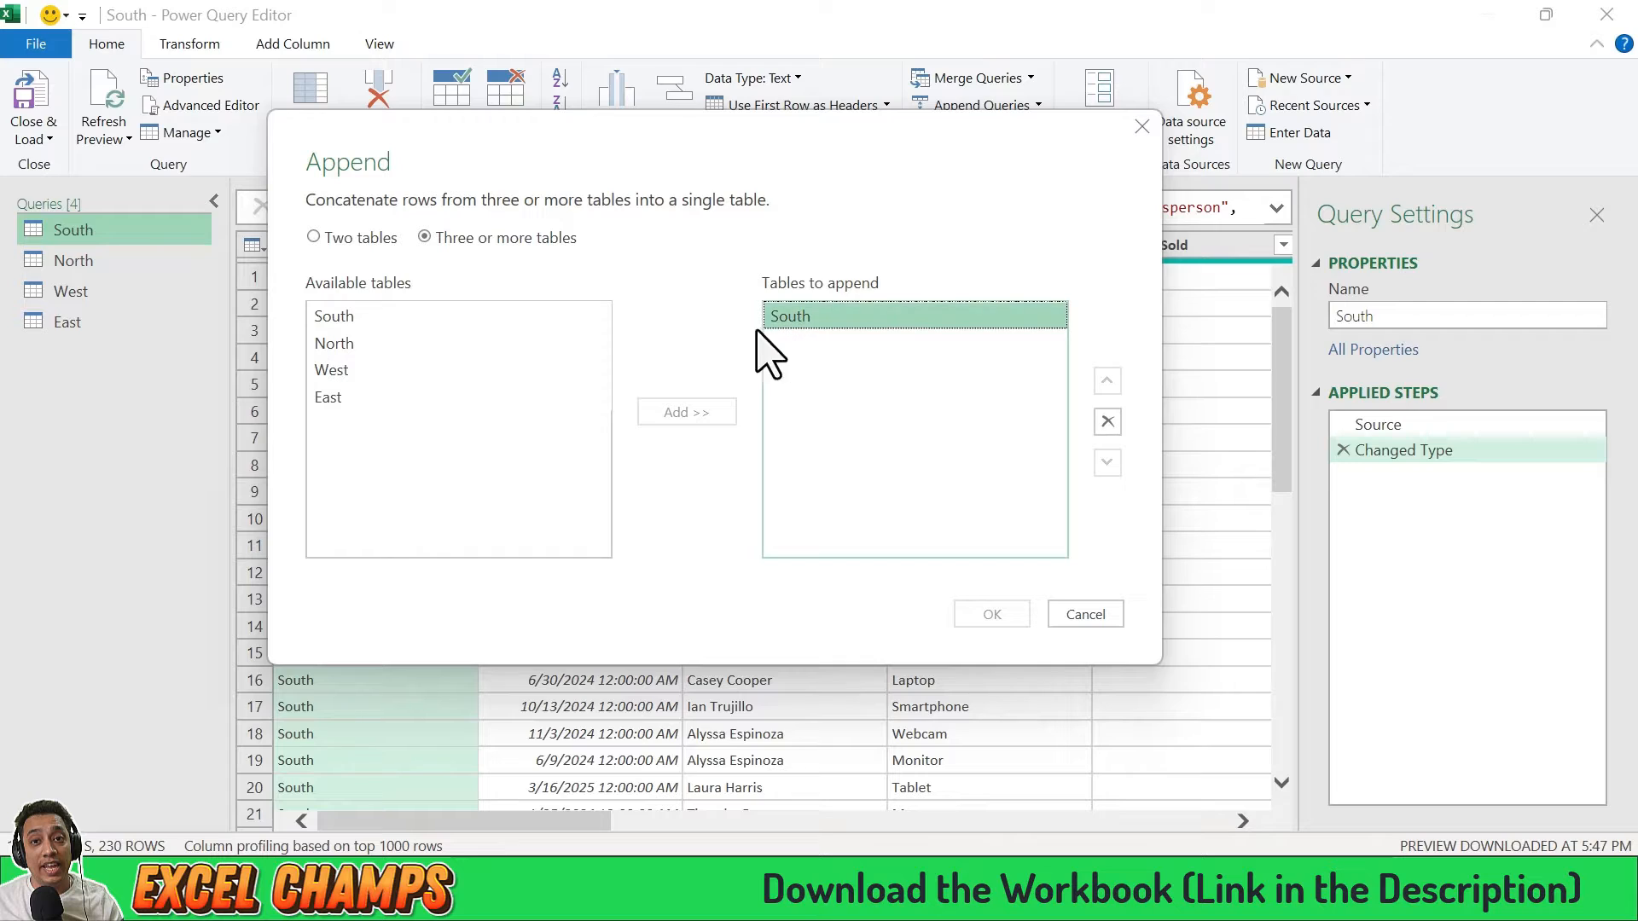
click(367, 343)
click(683, 412)
click(375, 370)
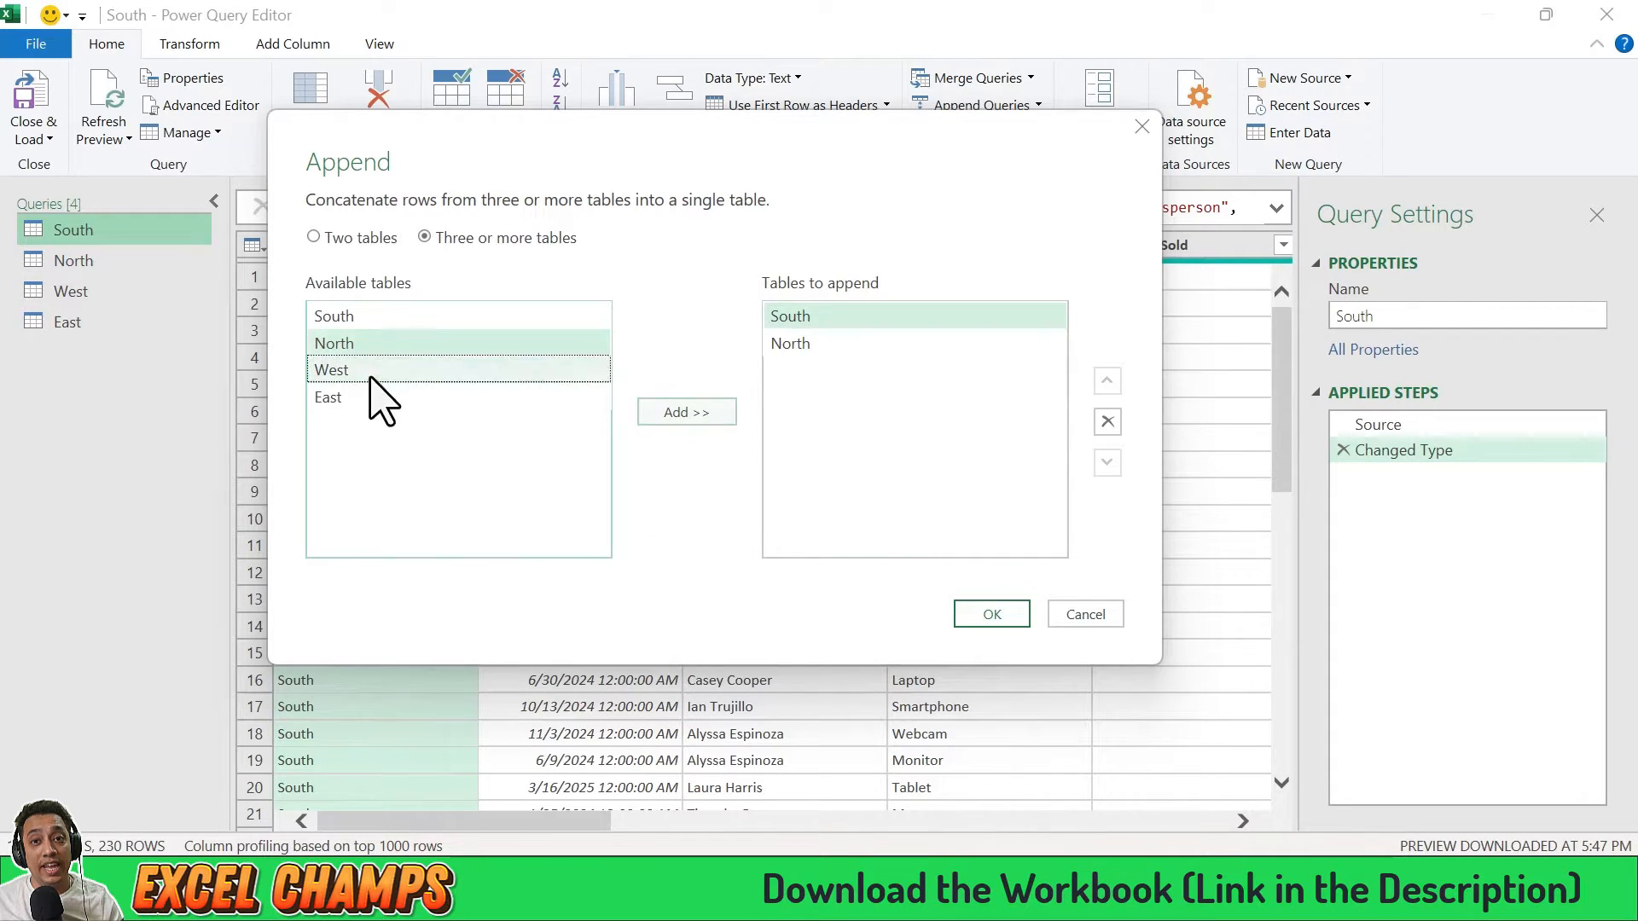
click(687, 414)
click(346, 400)
click(683, 414)
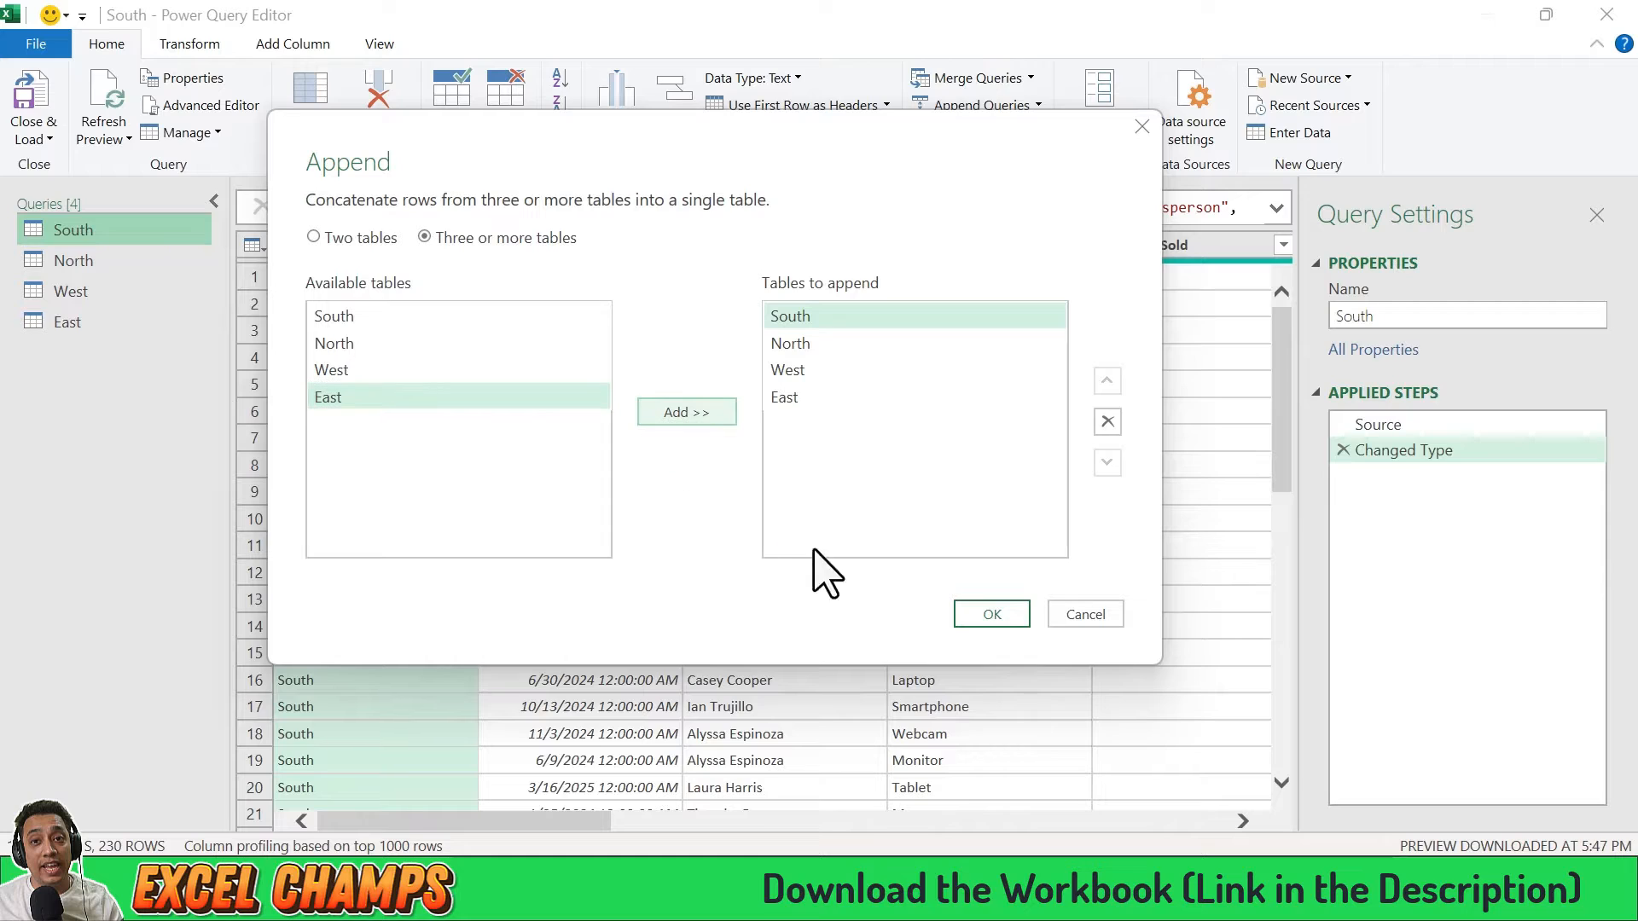
click(965, 619)
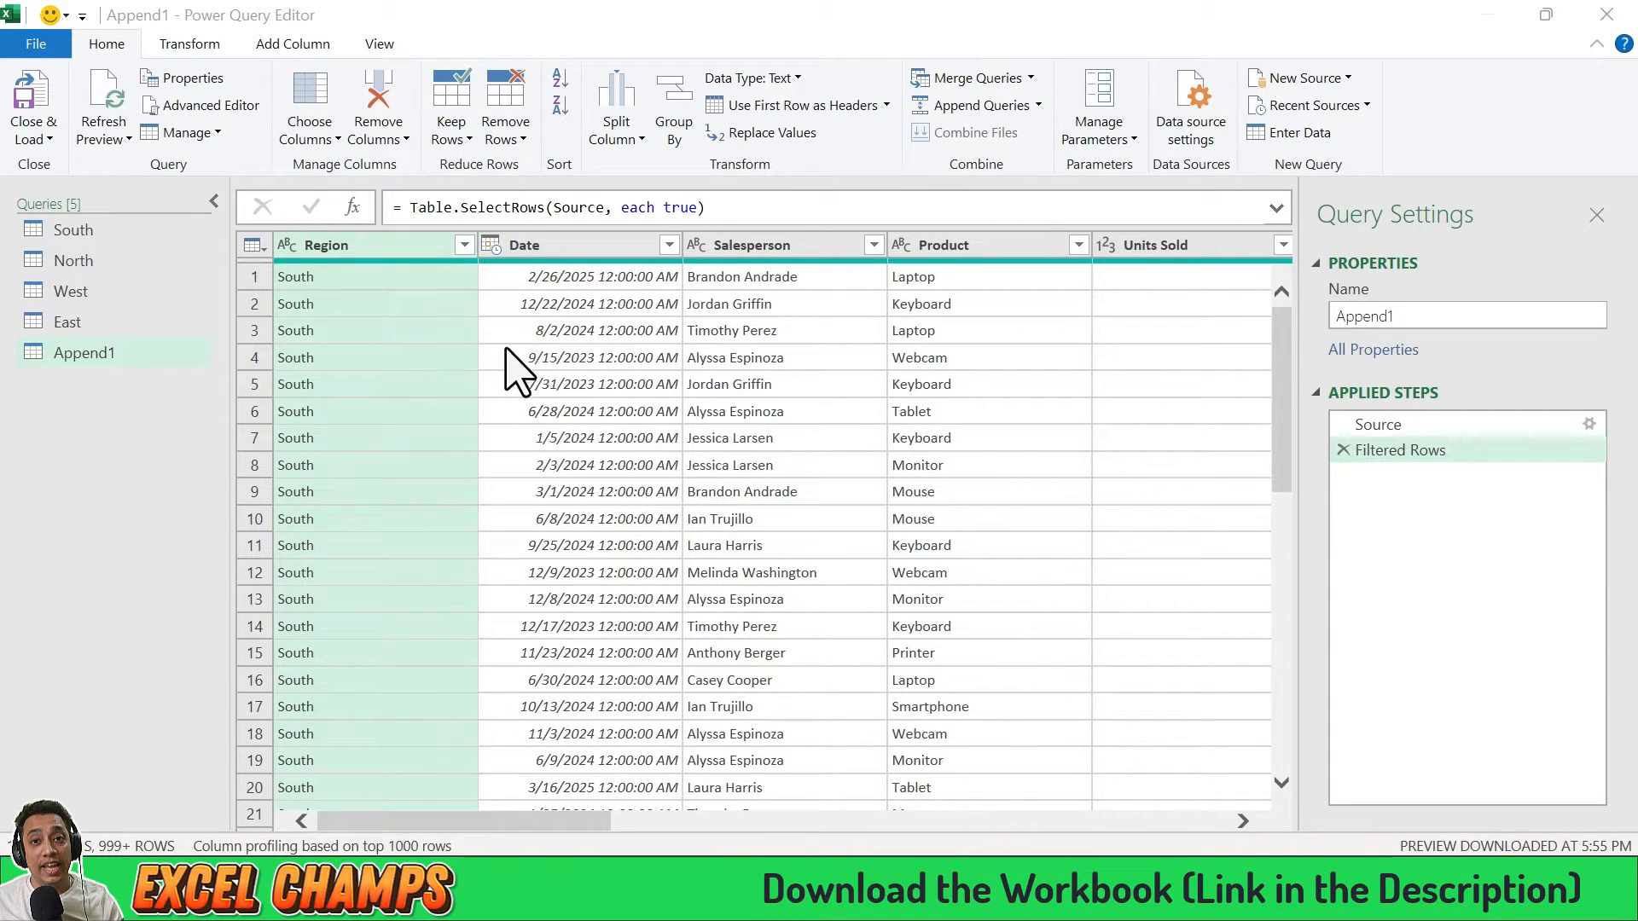
Filter the appended query's Region column to East and North by excluding South and West.
click(464, 245)
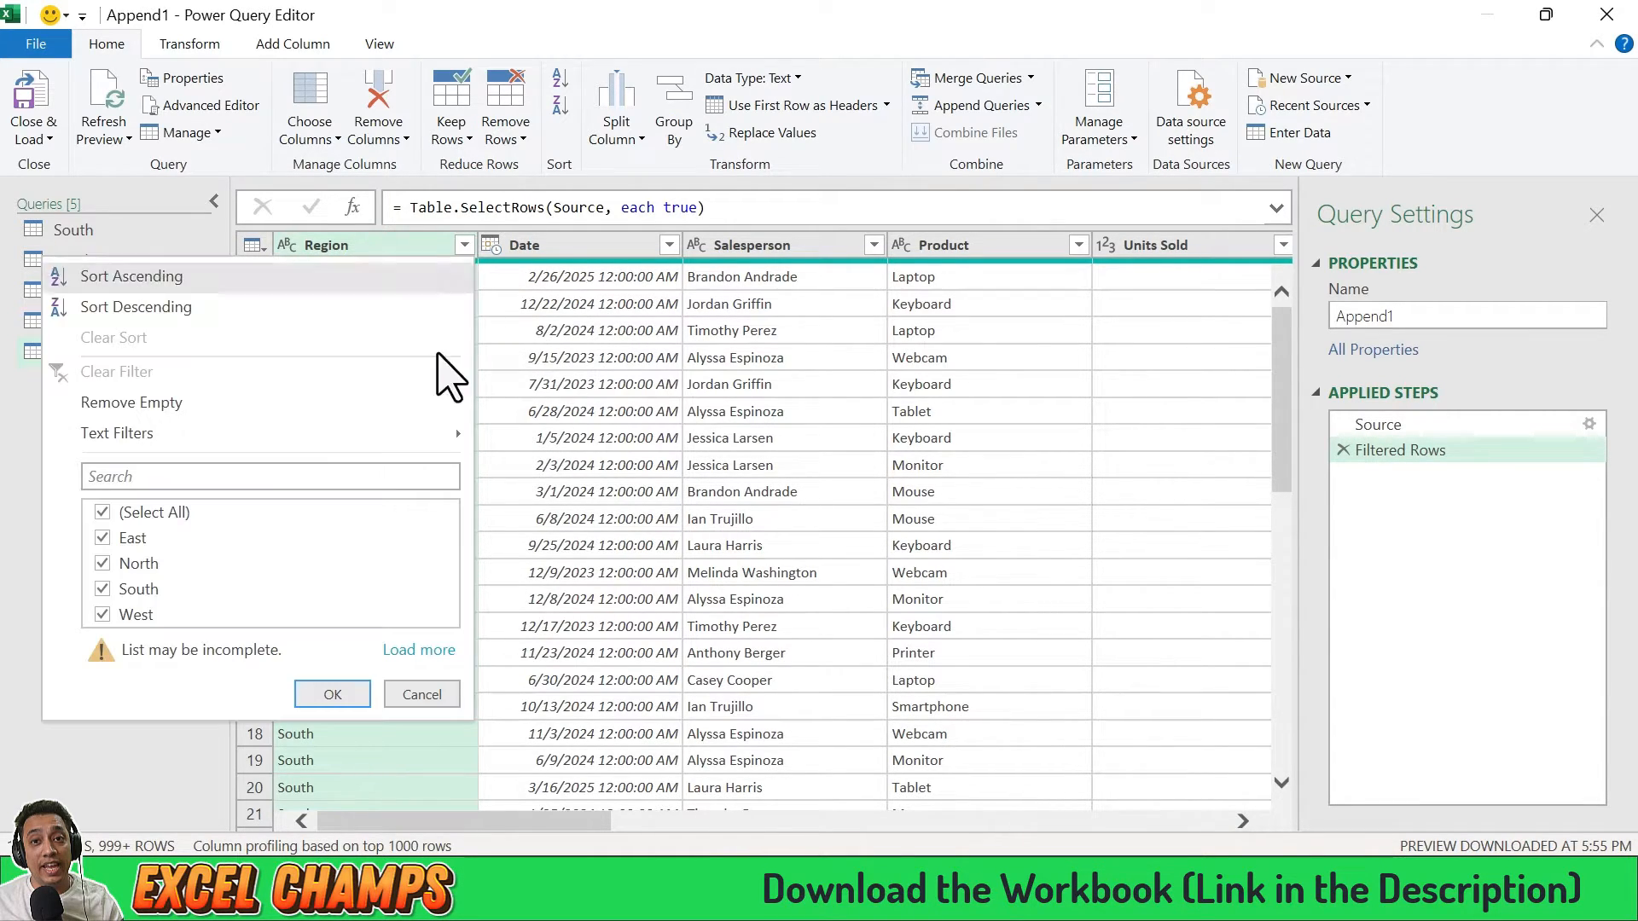
click(103, 589)
click(102, 614)
click(333, 694)
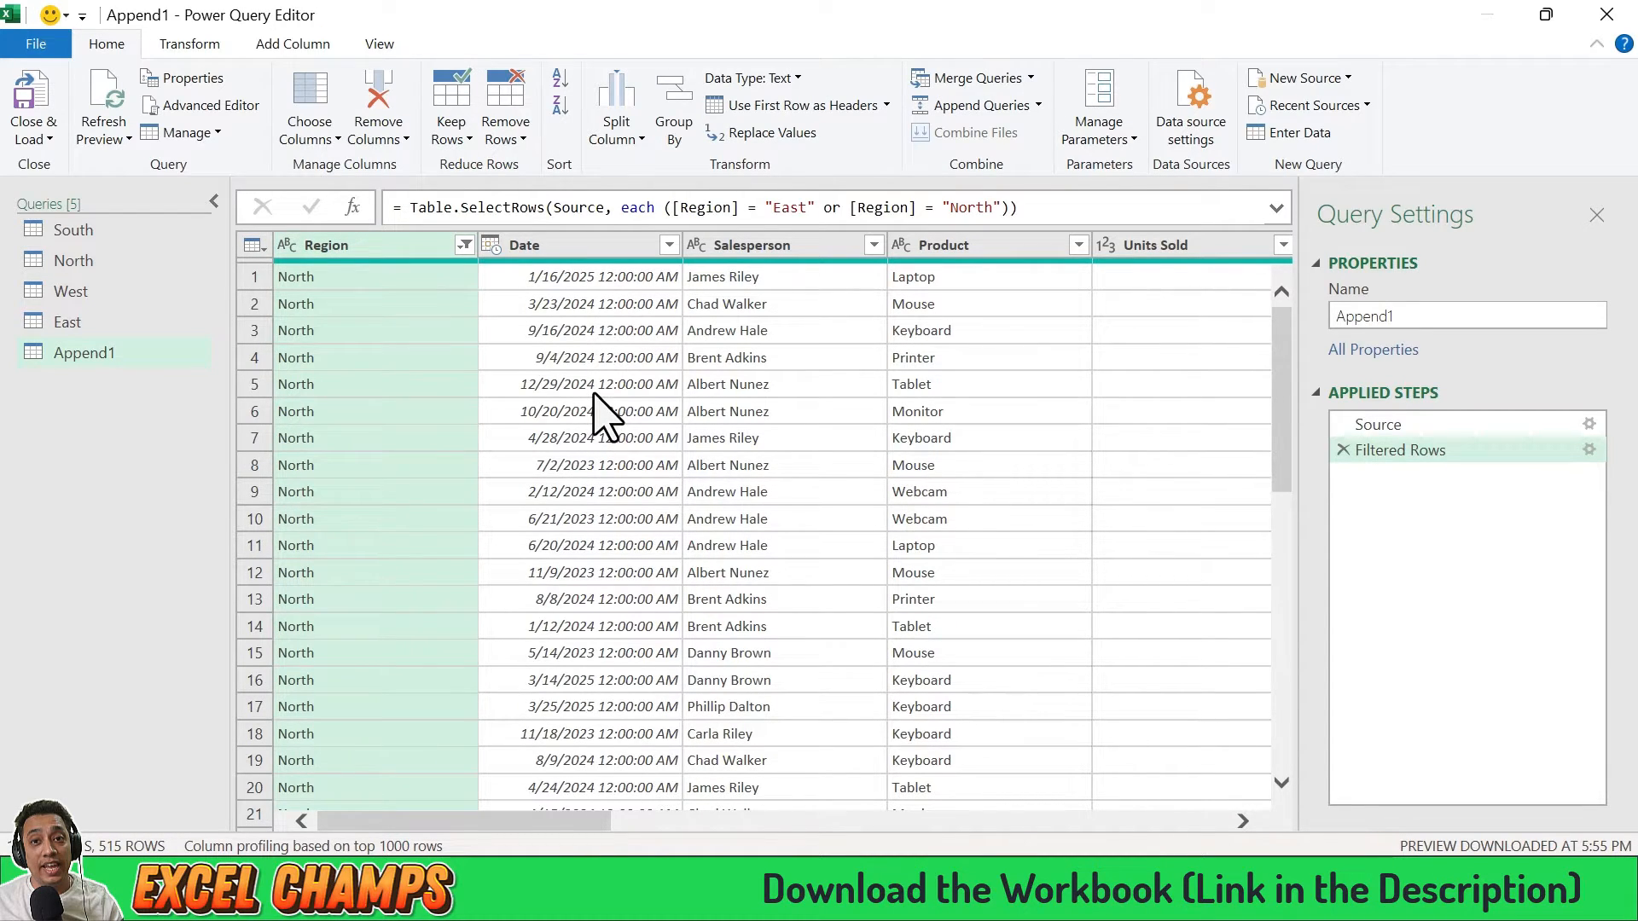
Include all regions again in the appended query's Region filter.
click(464, 245)
click(104, 514)
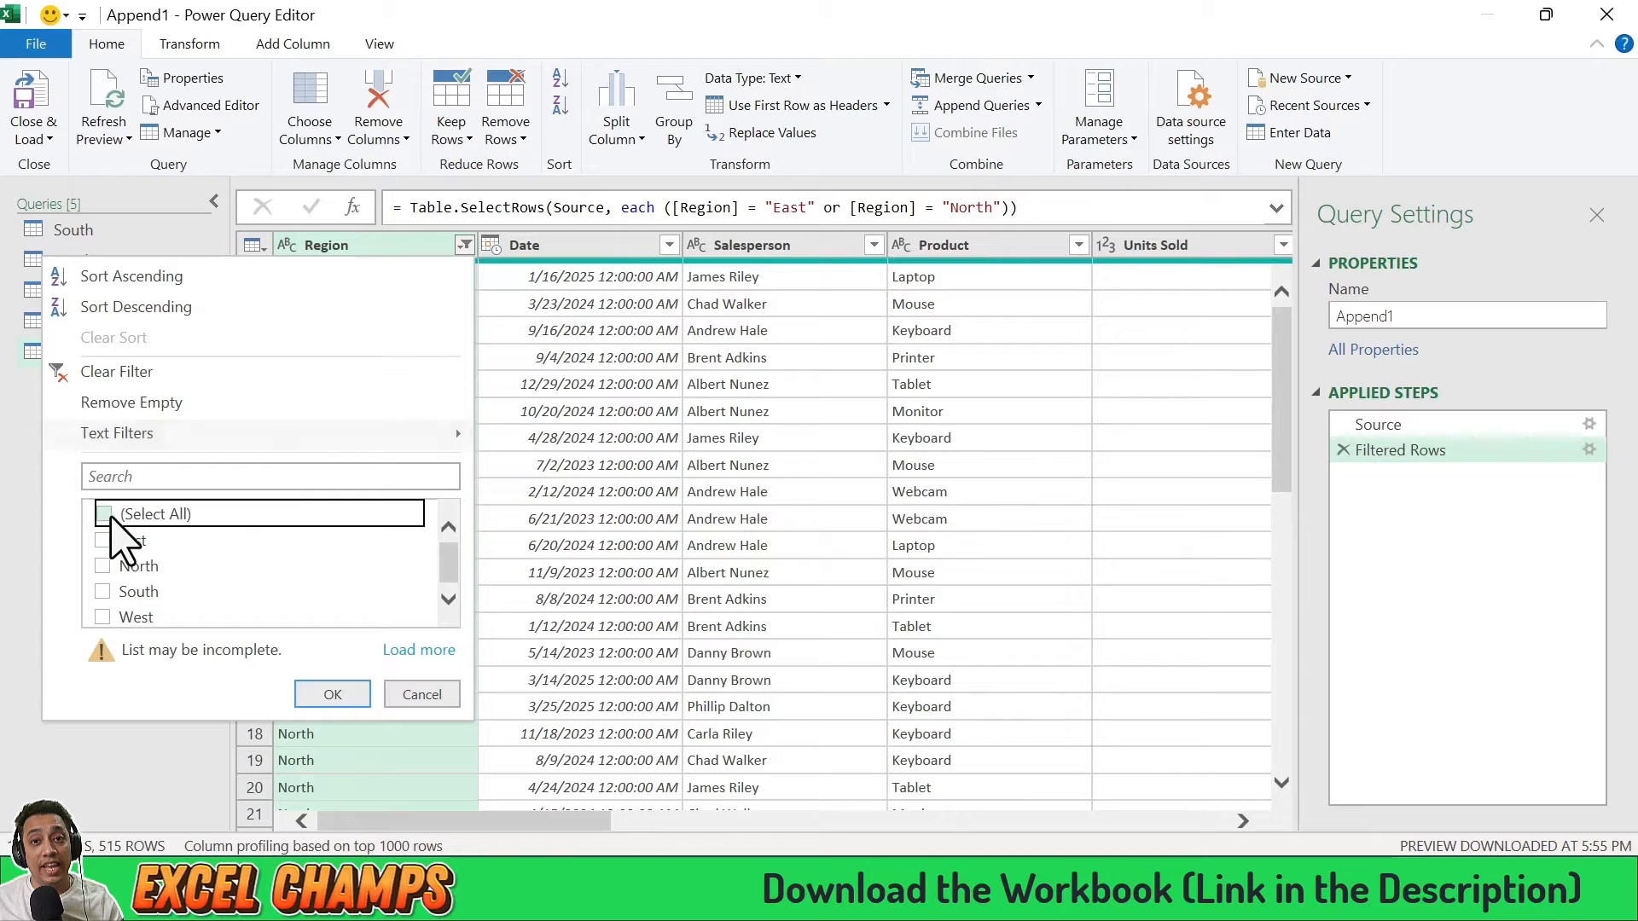
click(109, 516)
click(332, 692)
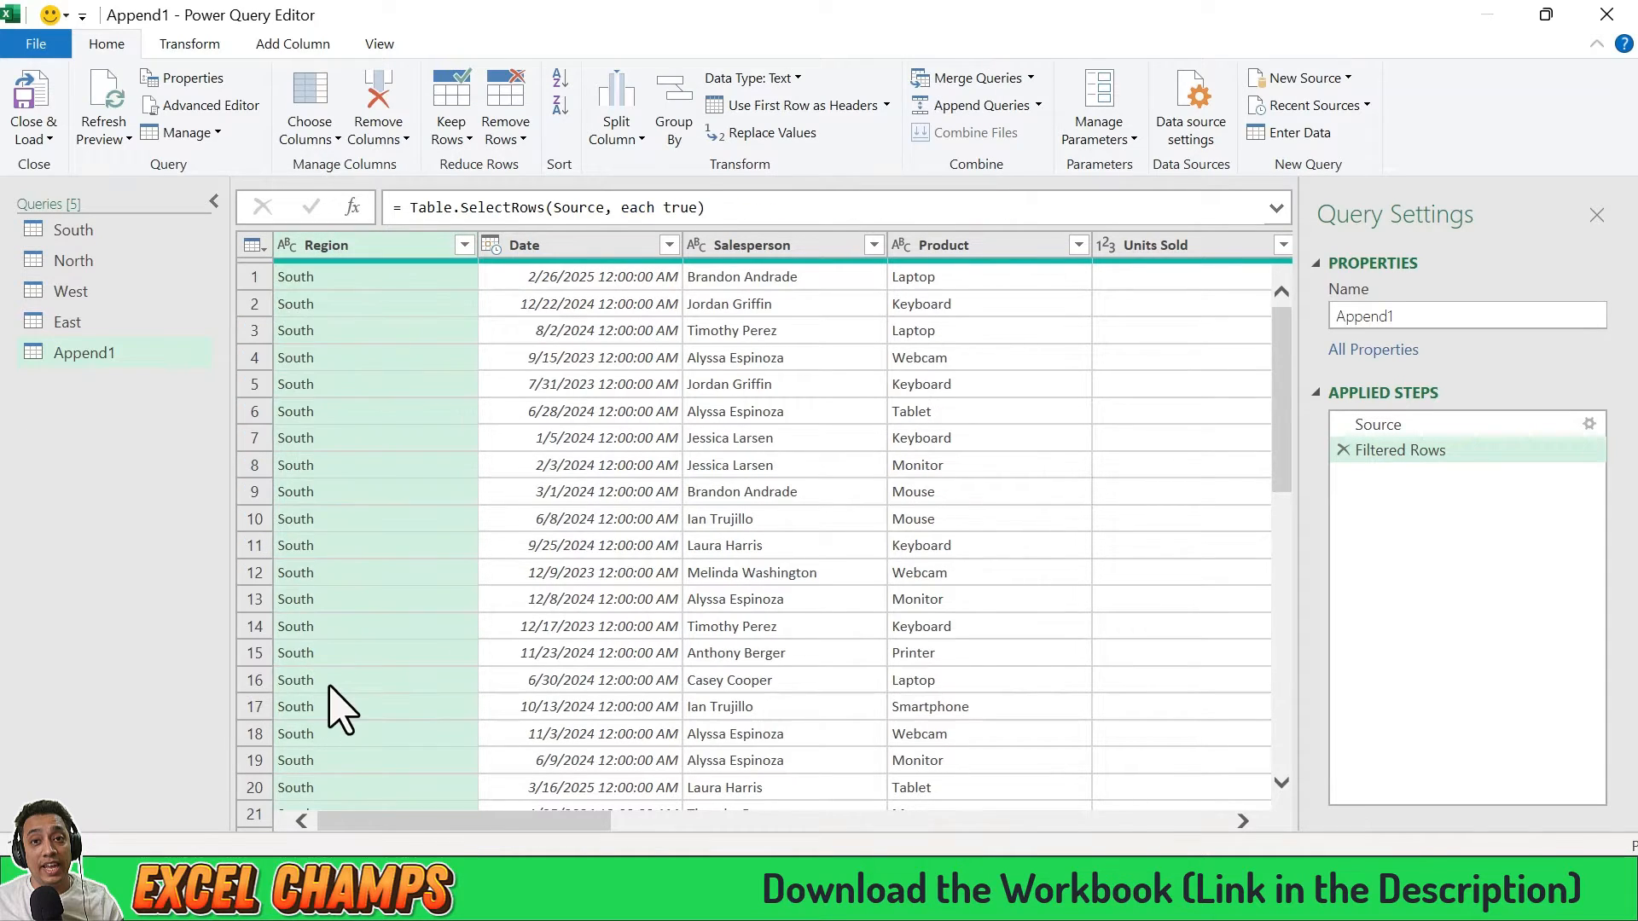
Rename the appended query as Combined Data.
right_click(100, 357)
click(90, 451)
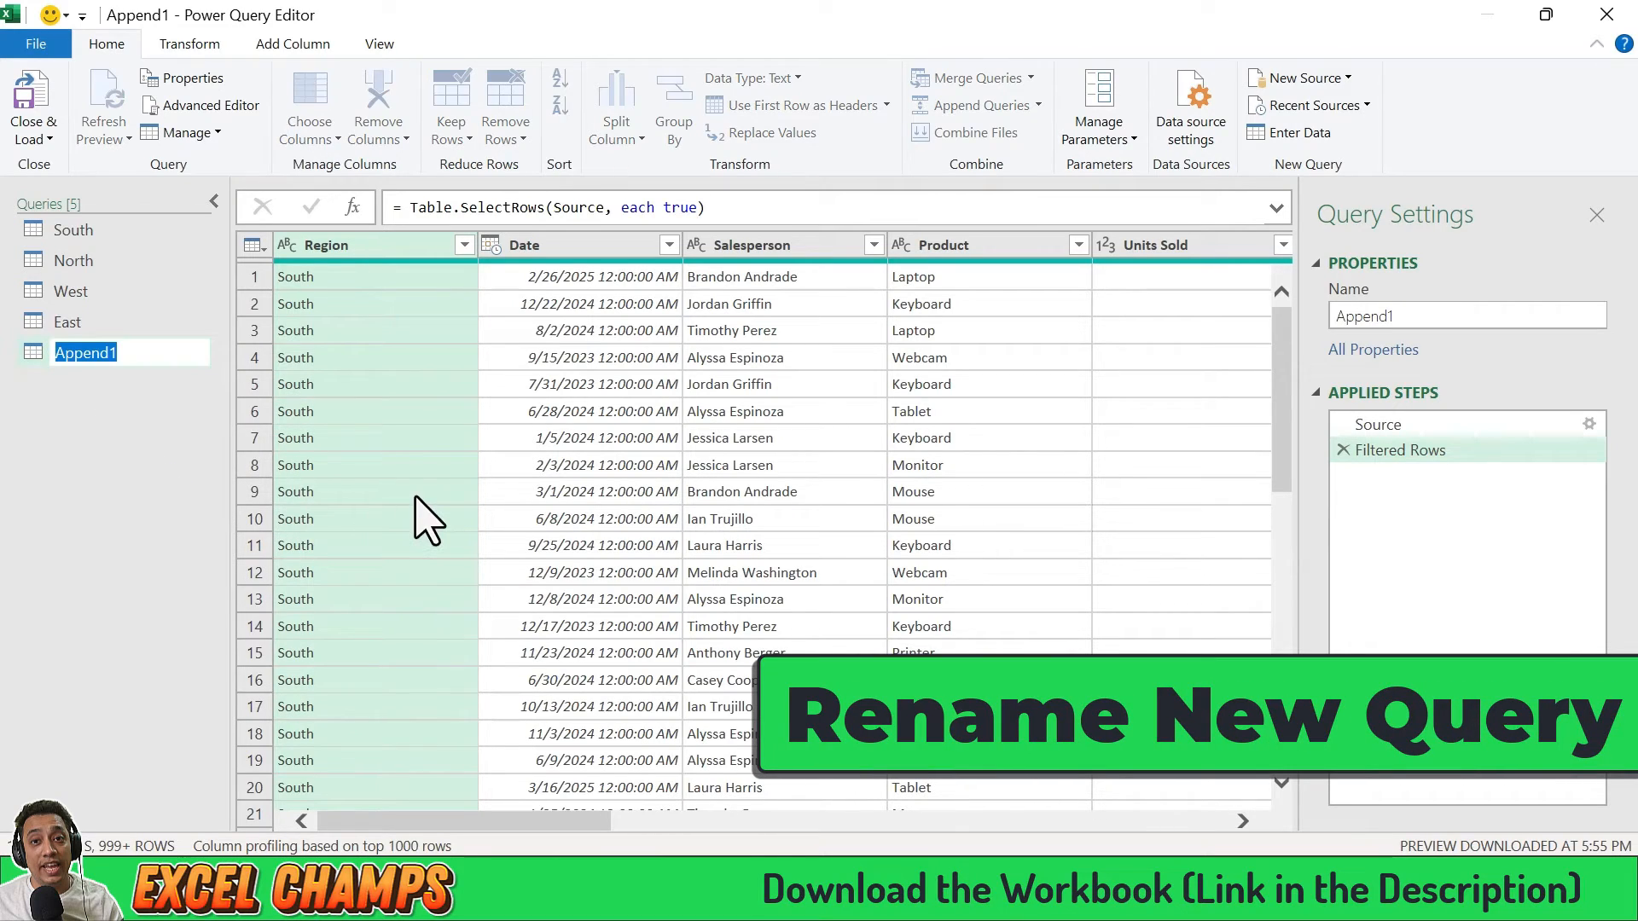
text(Combined Data)
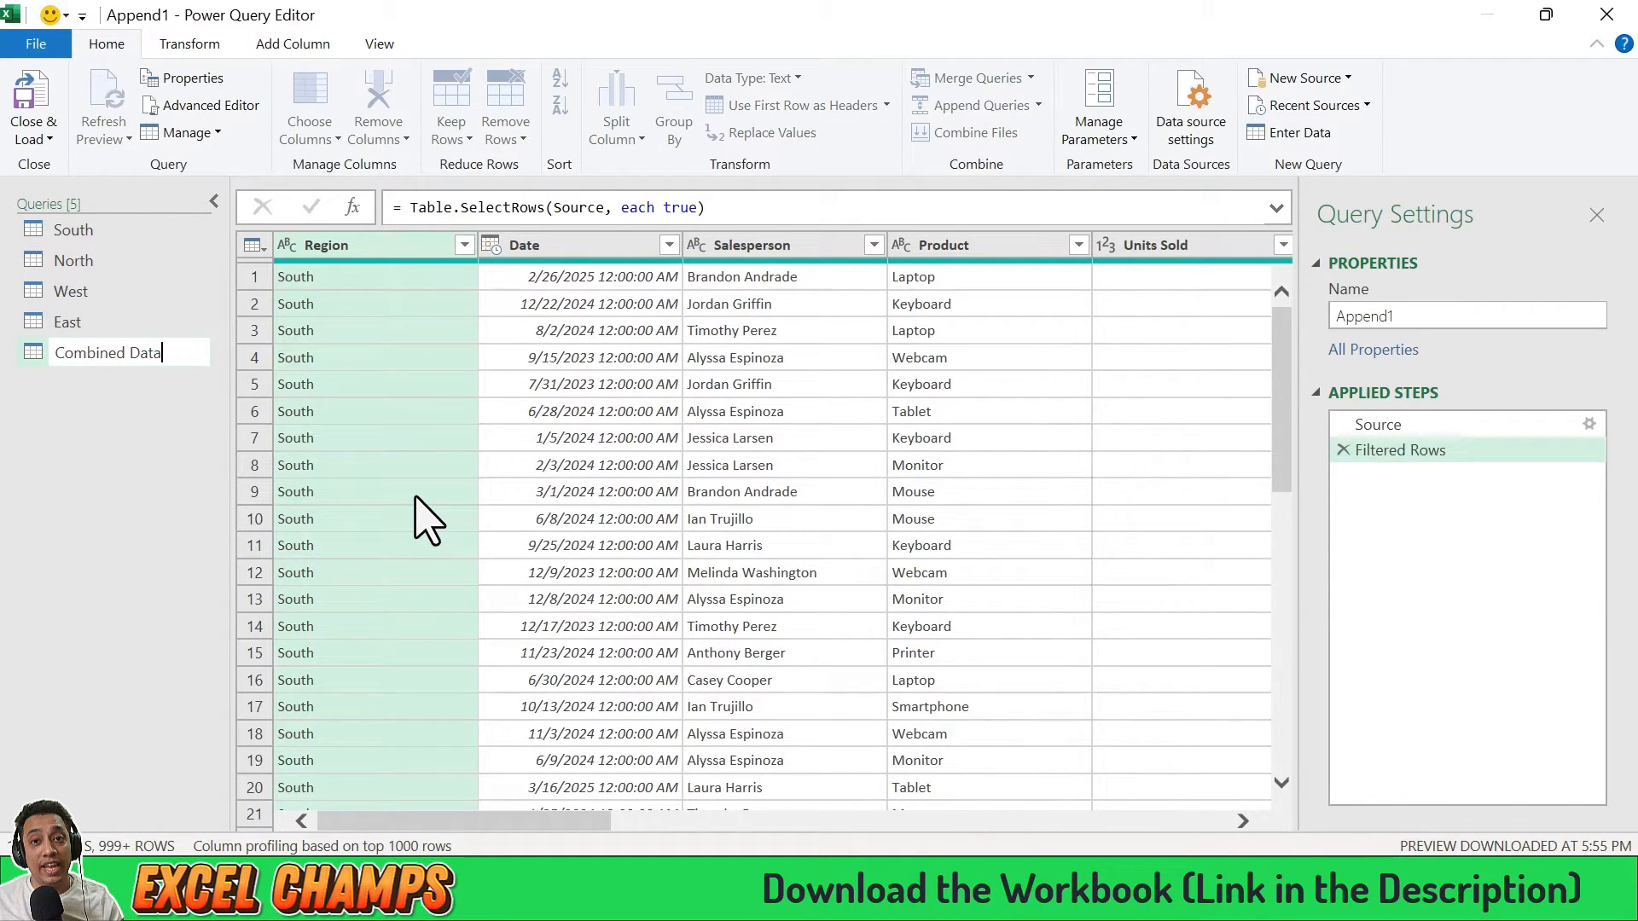
key(Return)
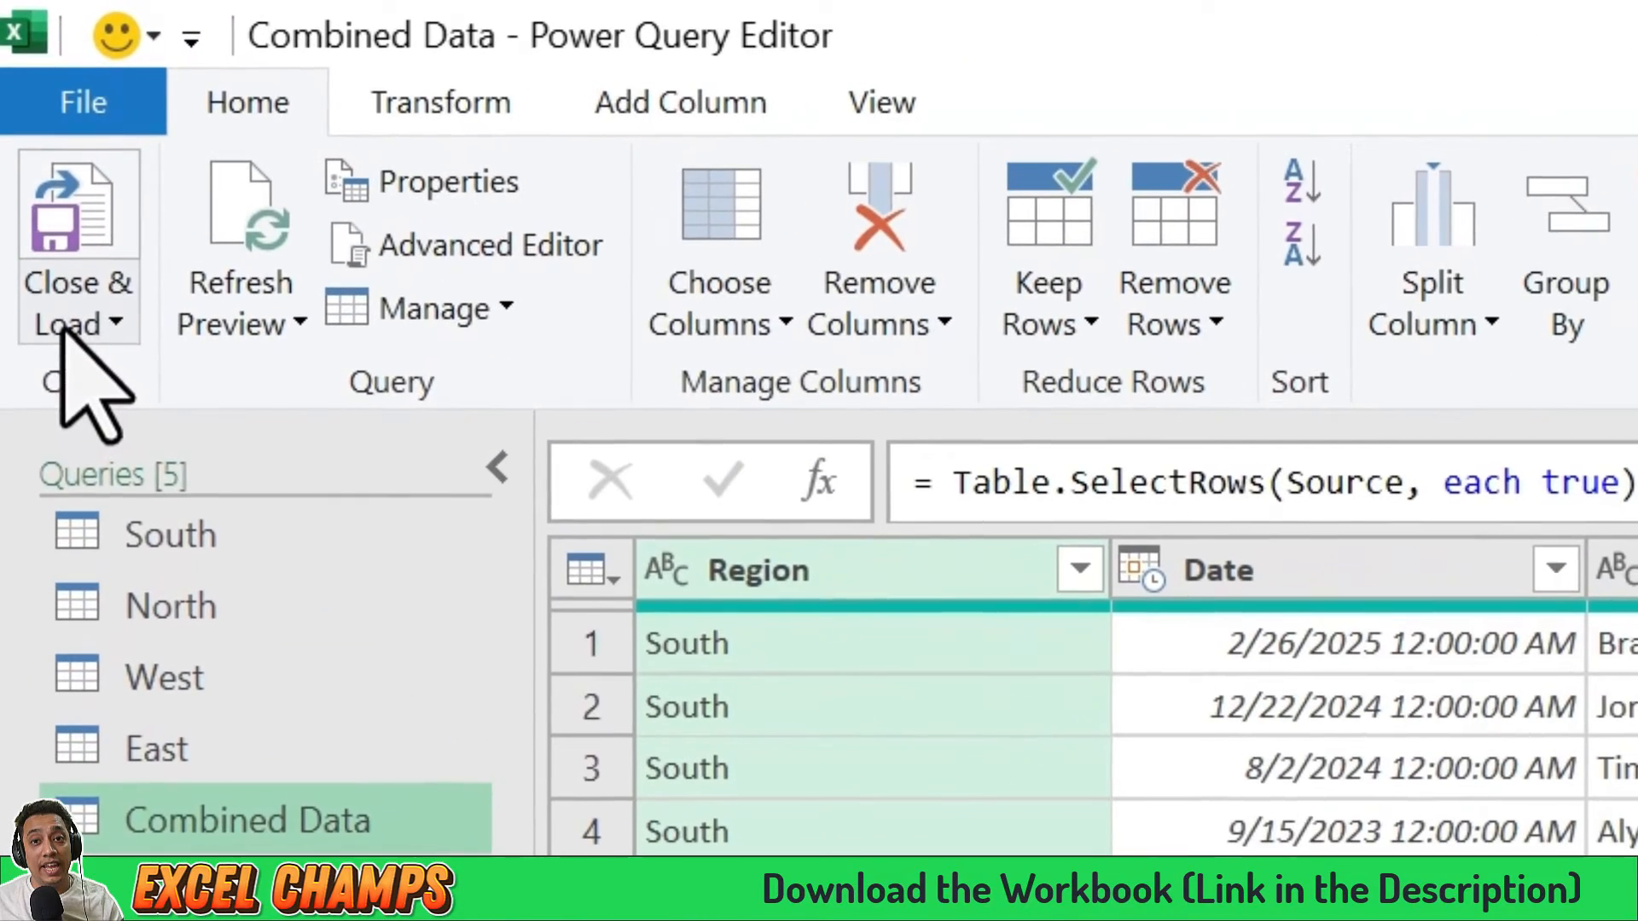
Close the editor and load the Combined Data query as a PivotTable Report on a new worksheet.
click(34, 140)
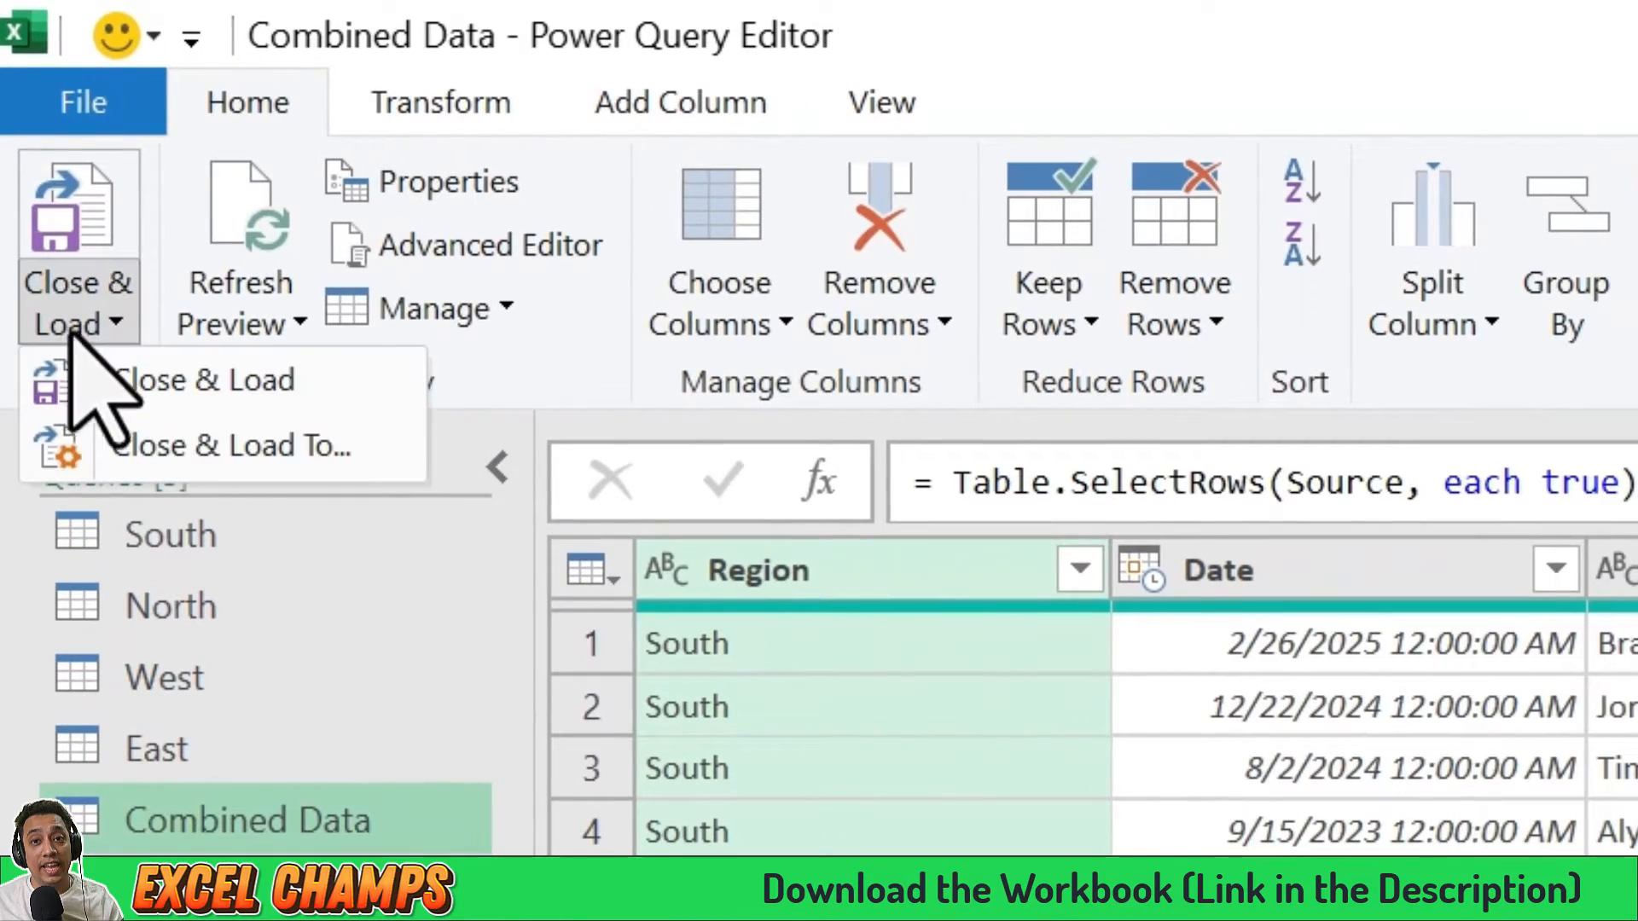
click(162, 445)
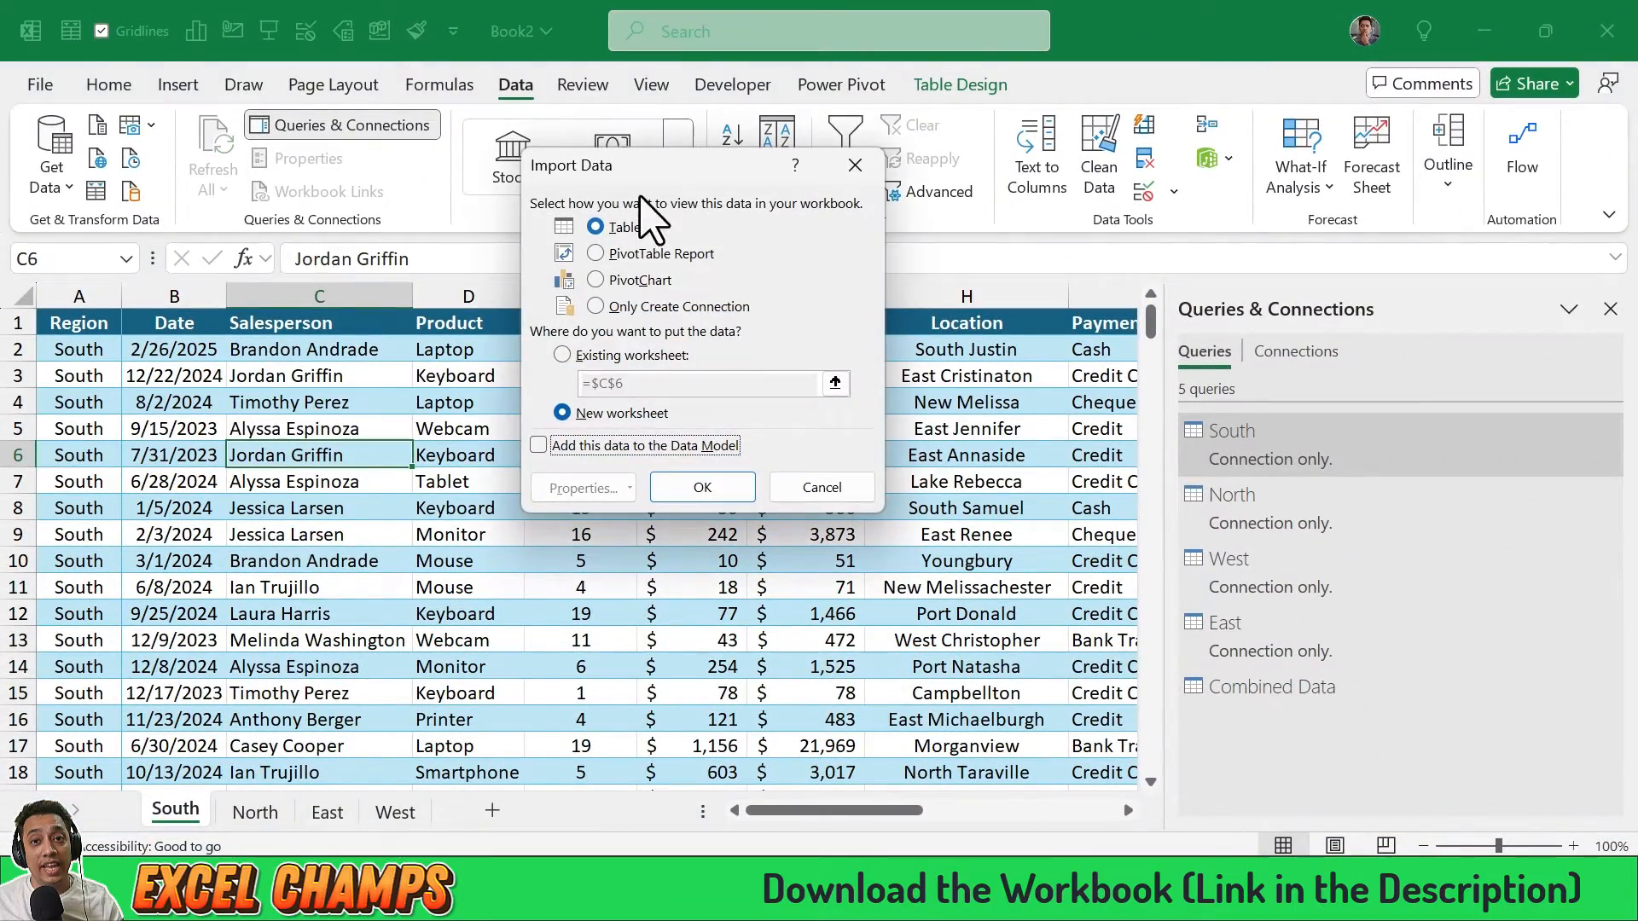
drag(639, 178, 499, 215)
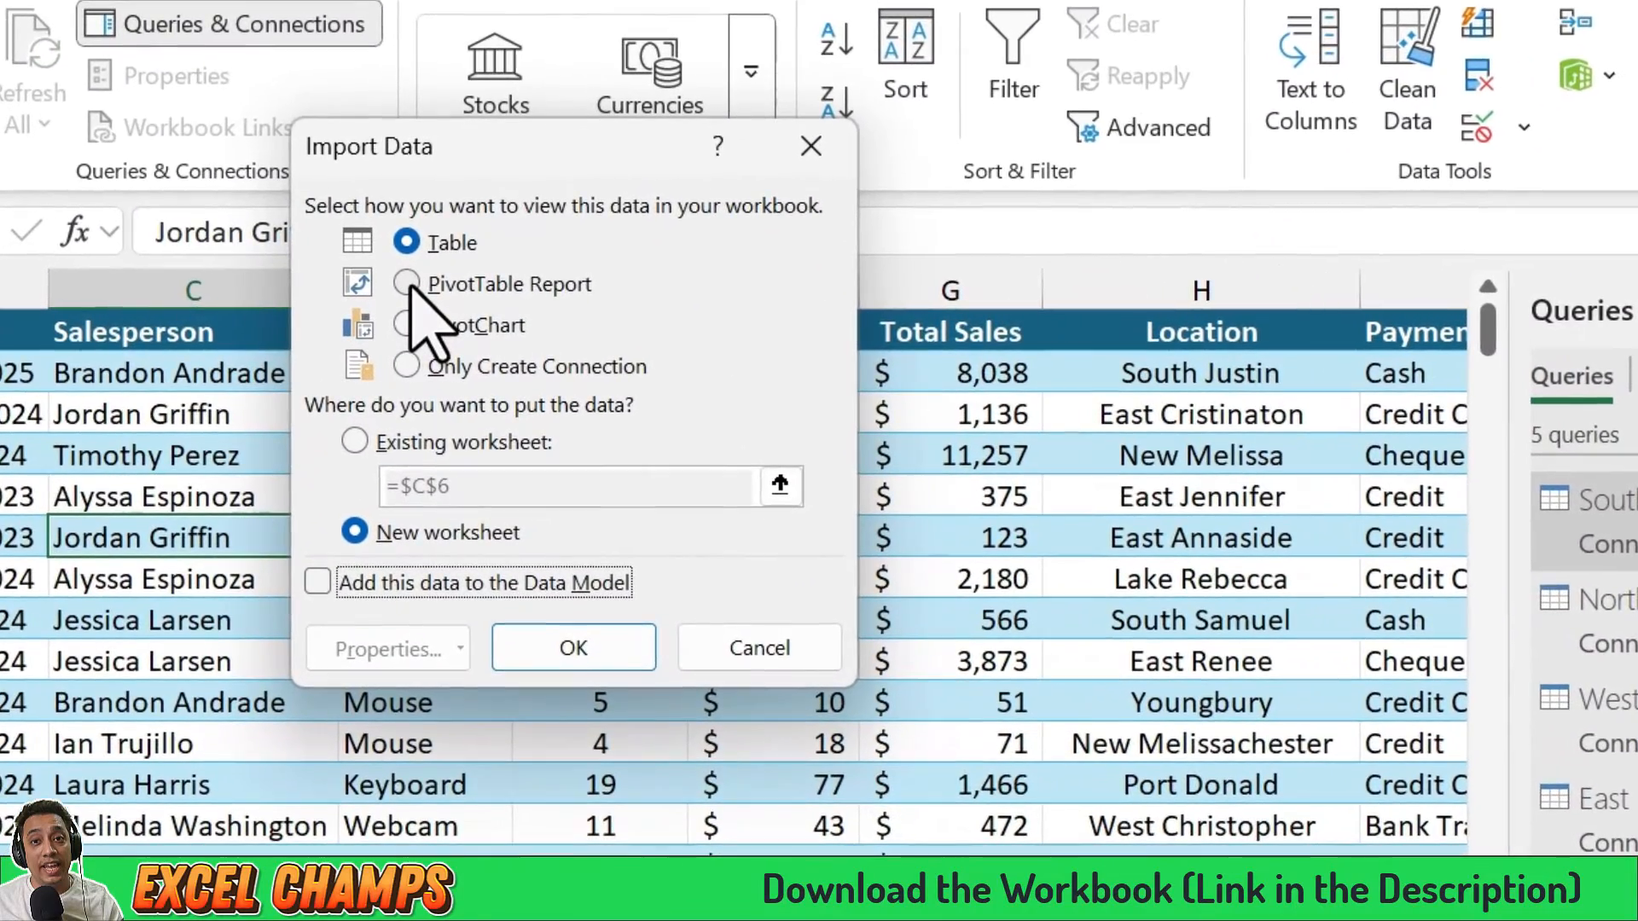
click(408, 285)
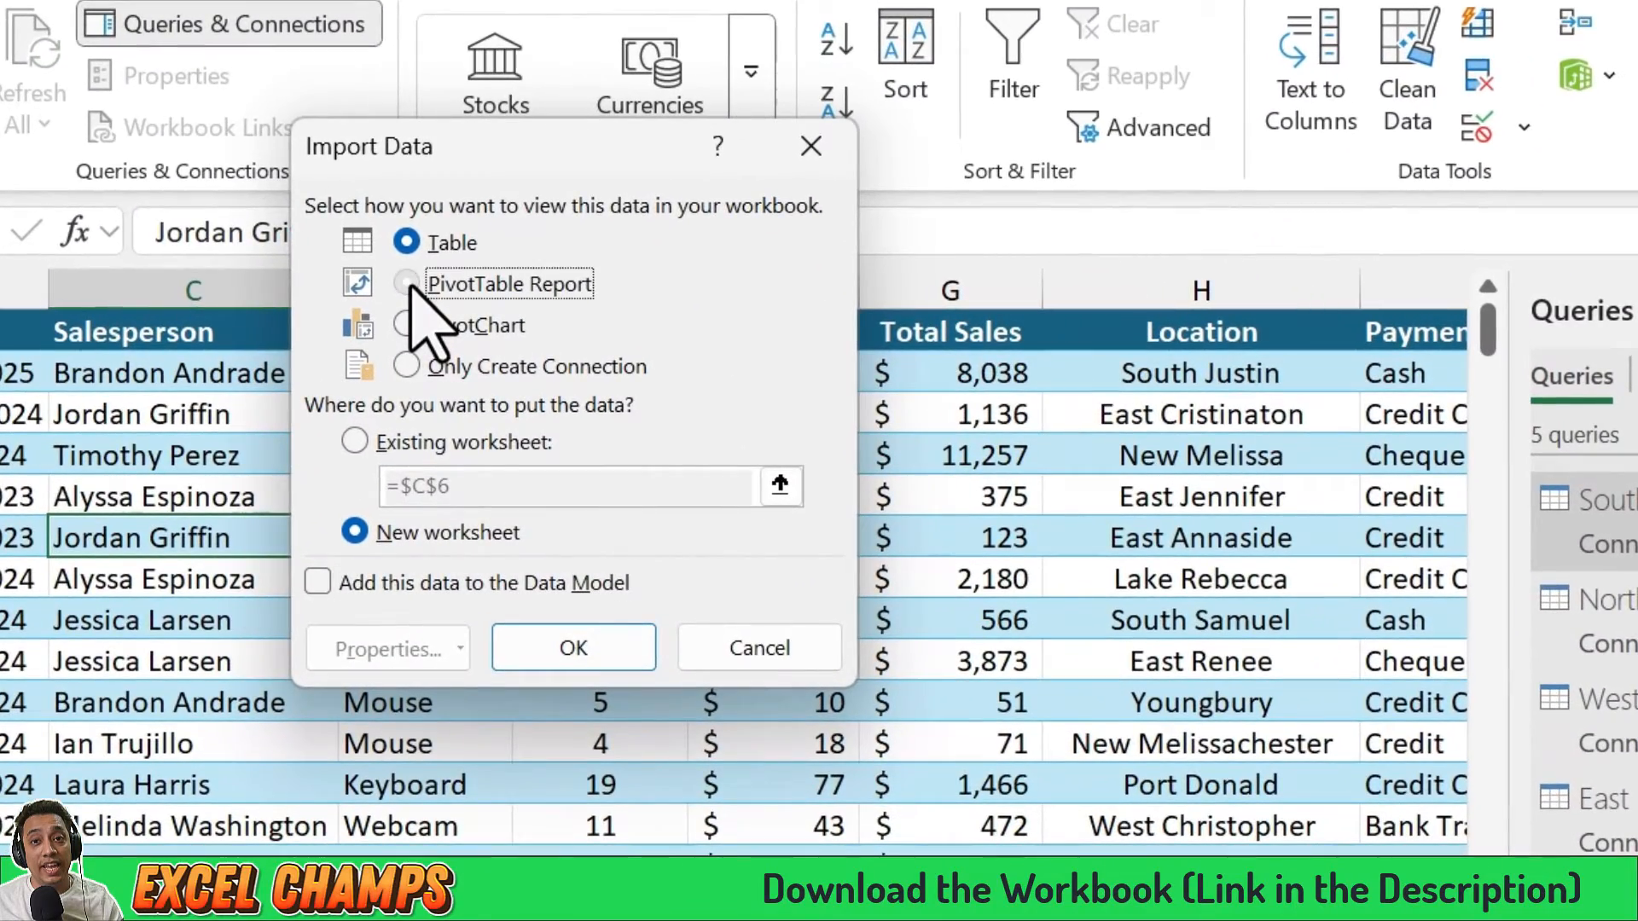
click(581, 652)
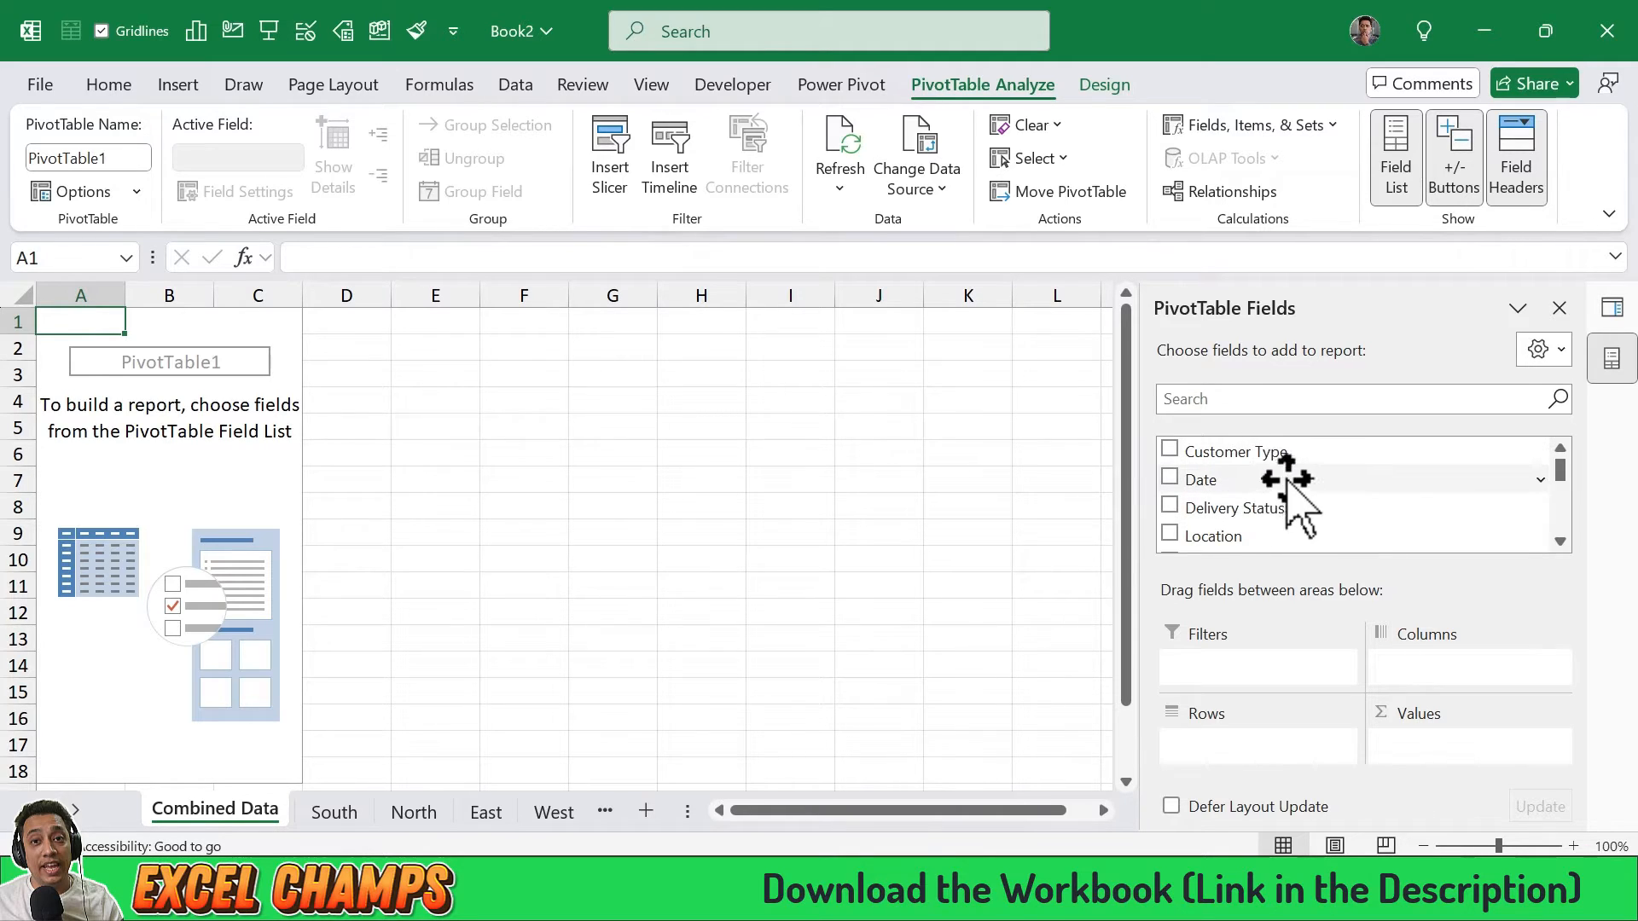
Add Customer Type and Order Priority to the PivotTable's rows and Units Sold to its values.
drag(1272, 452, 1233, 744)
scroll(1255, 529, down, 2)
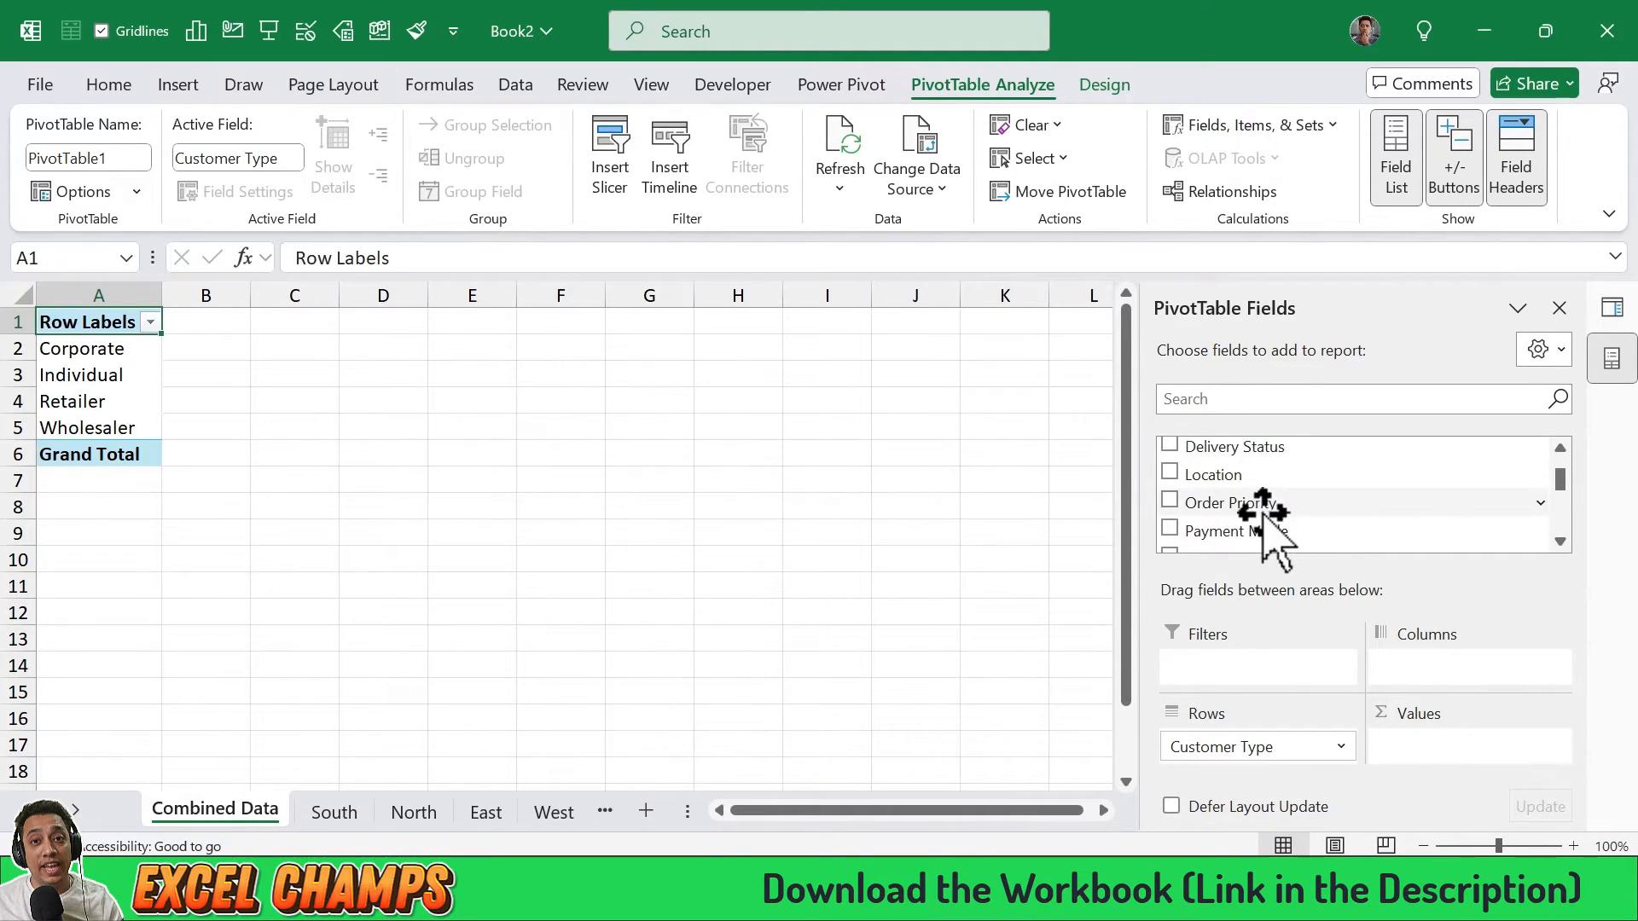
drag(1262, 512, 1261, 747)
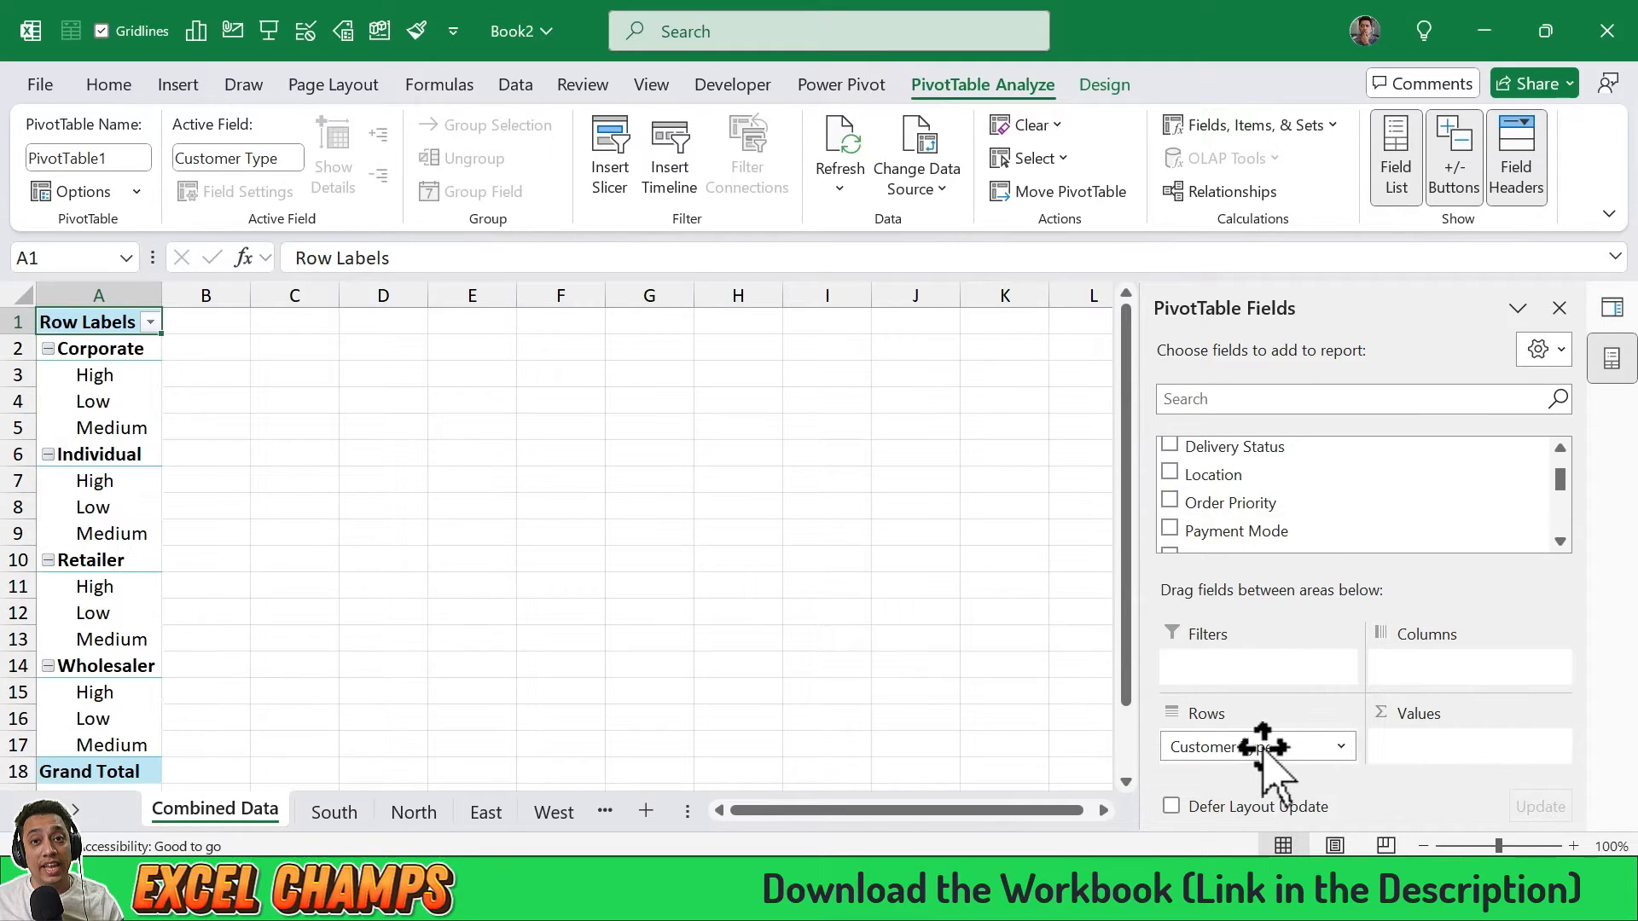
scroll(1288, 512, down, 4)
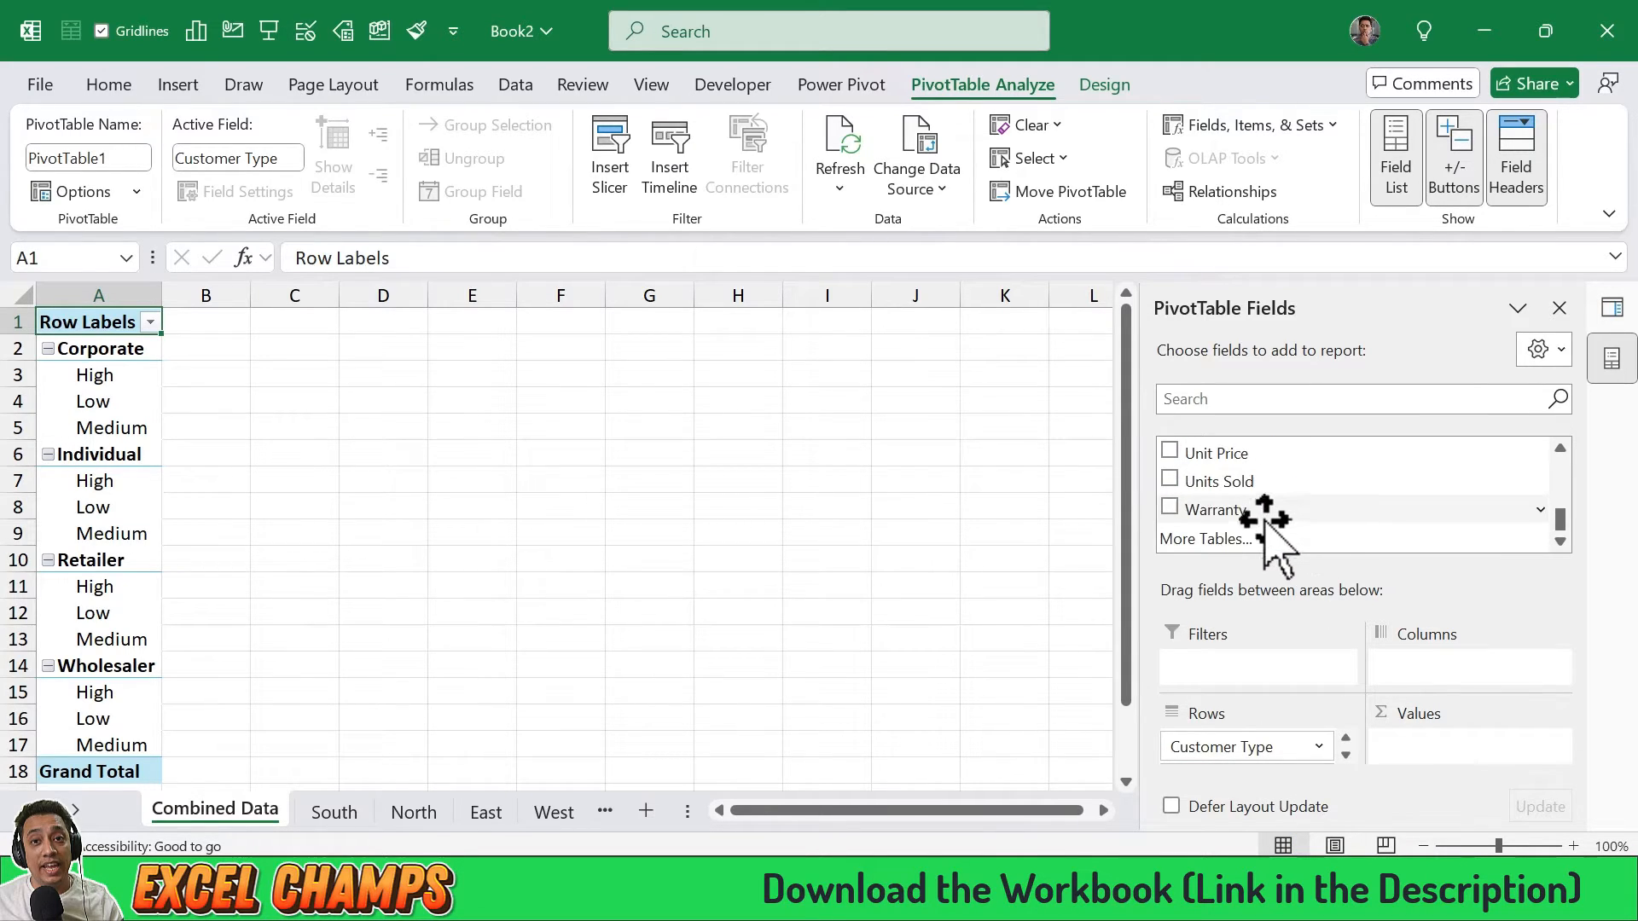
drag(1243, 483, 1434, 755)
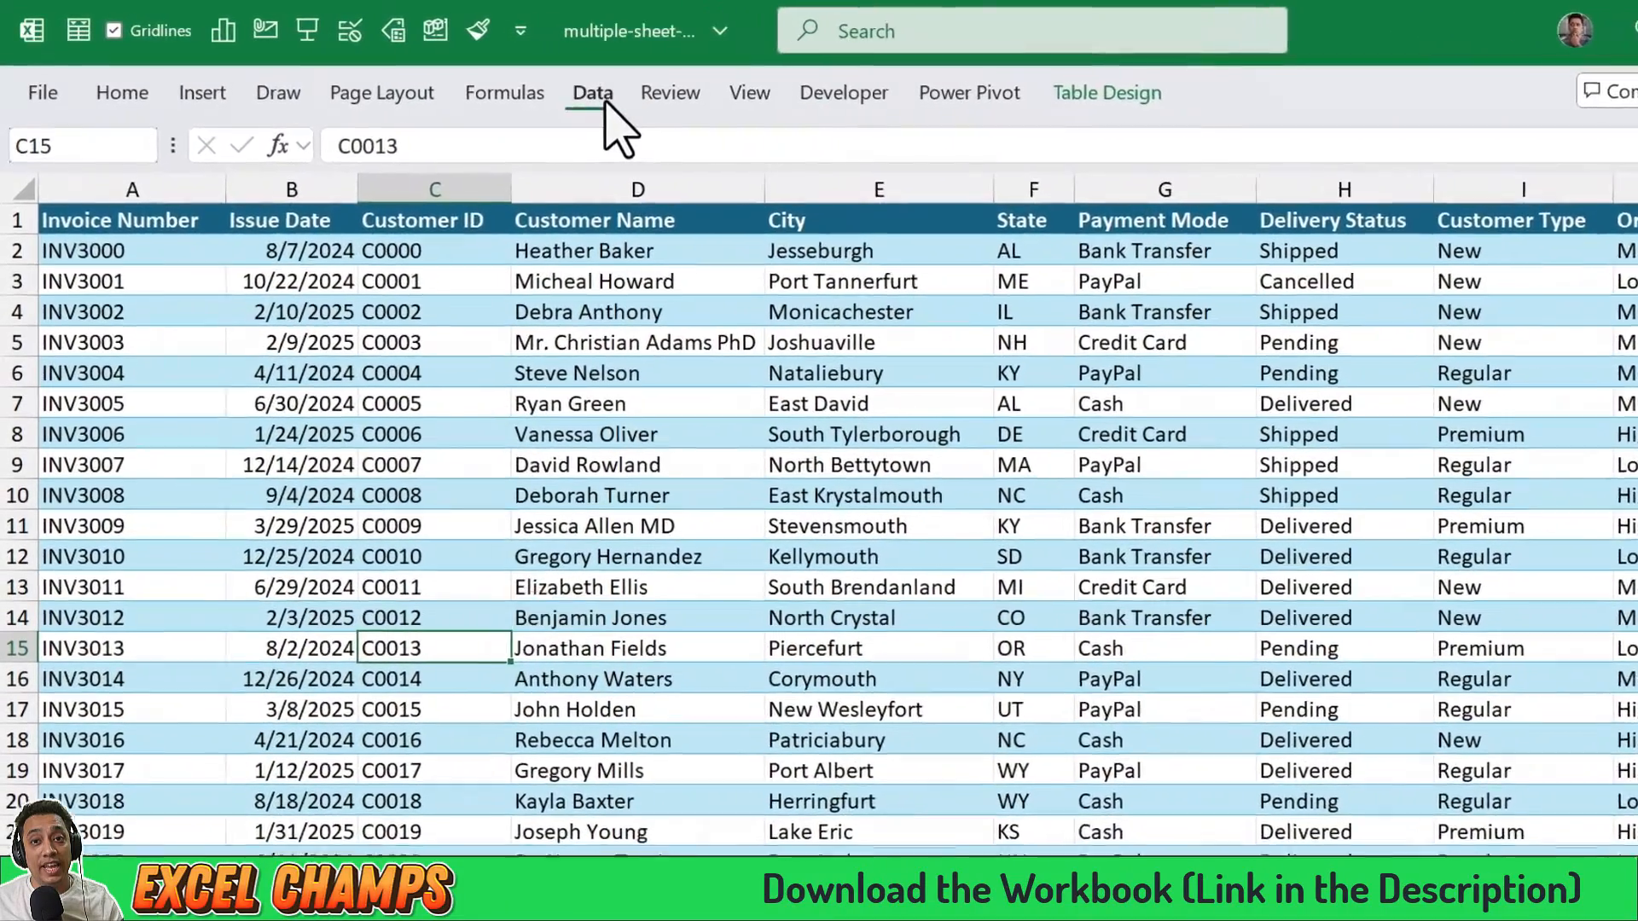
Start a new Data Model relationship with invoice_data as the table and Invoice Number as its foreign column.
click(546, 89)
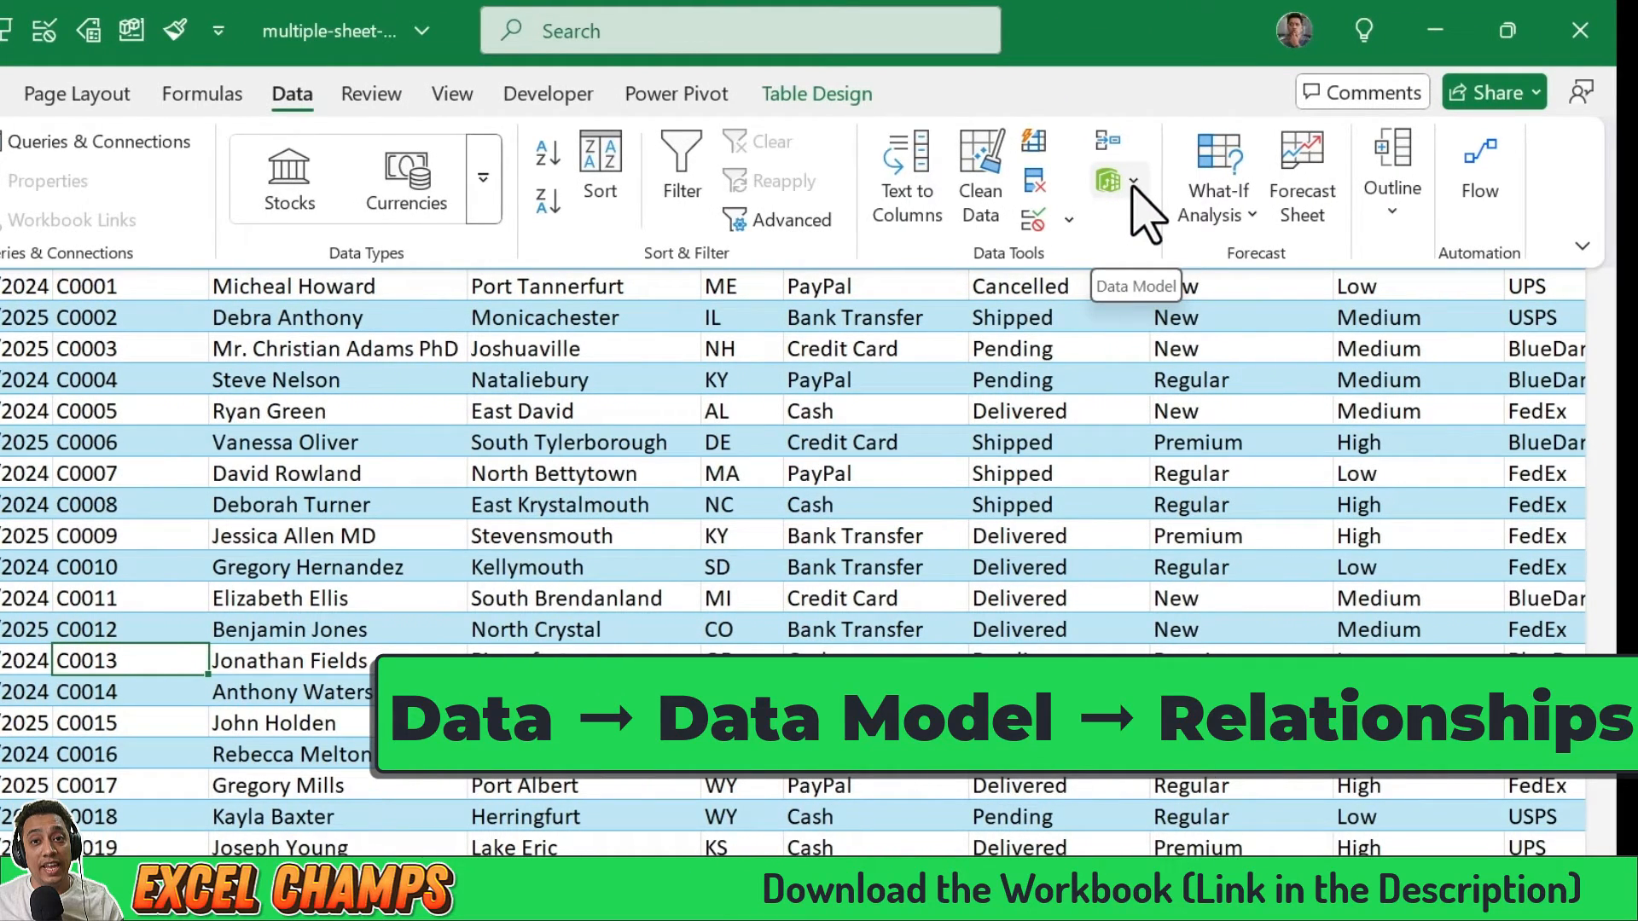
click(1133, 182)
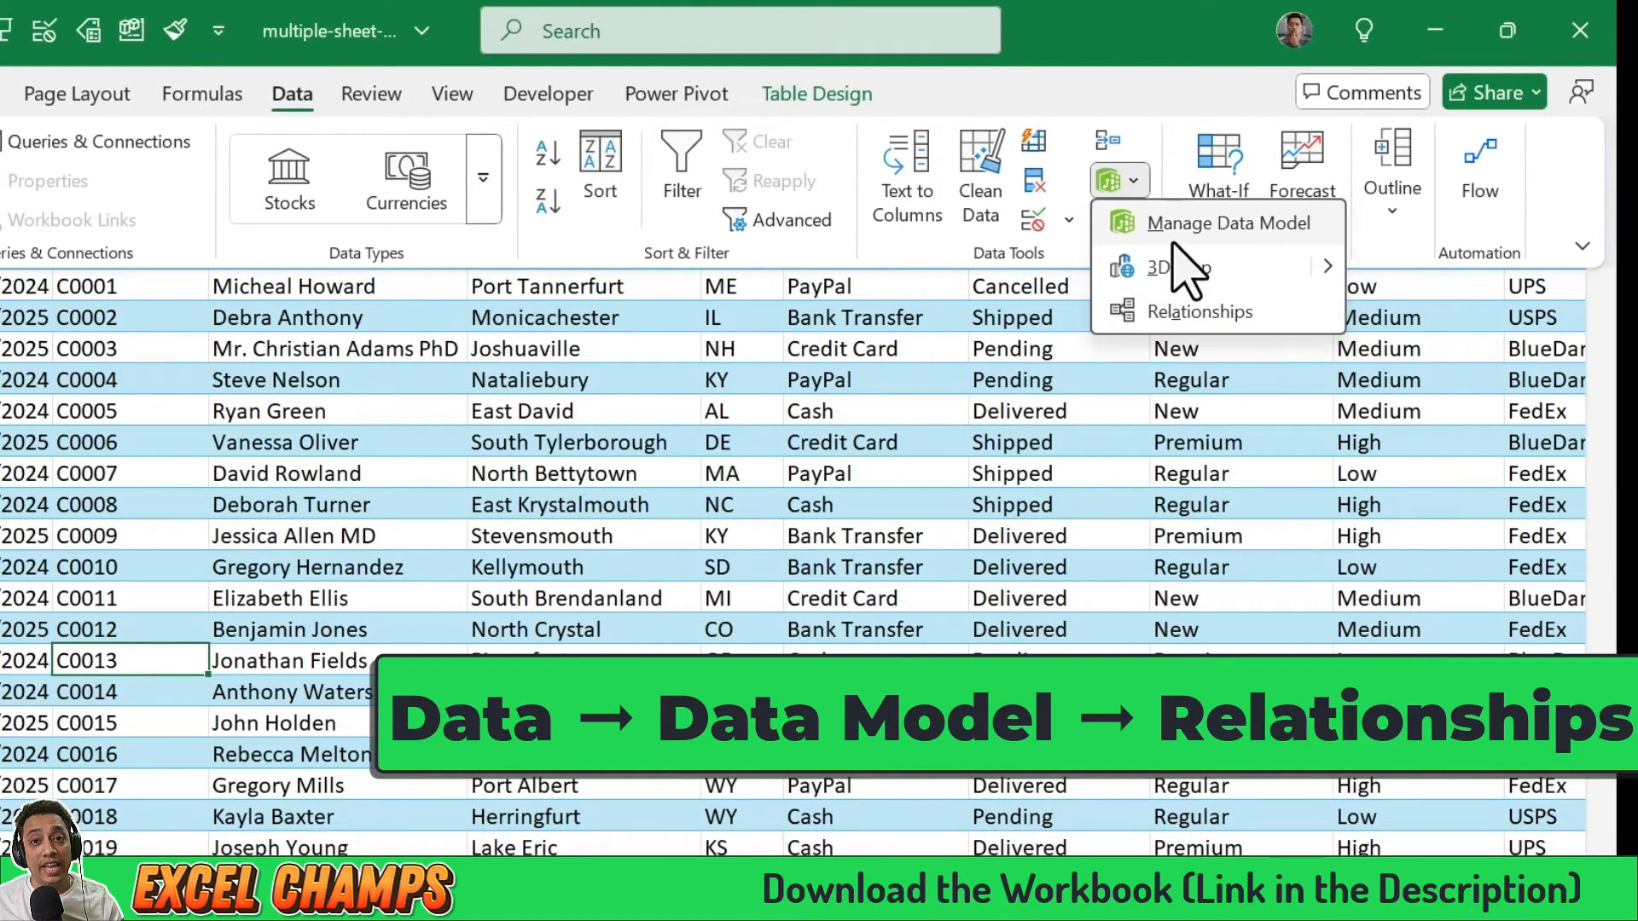
click(1194, 312)
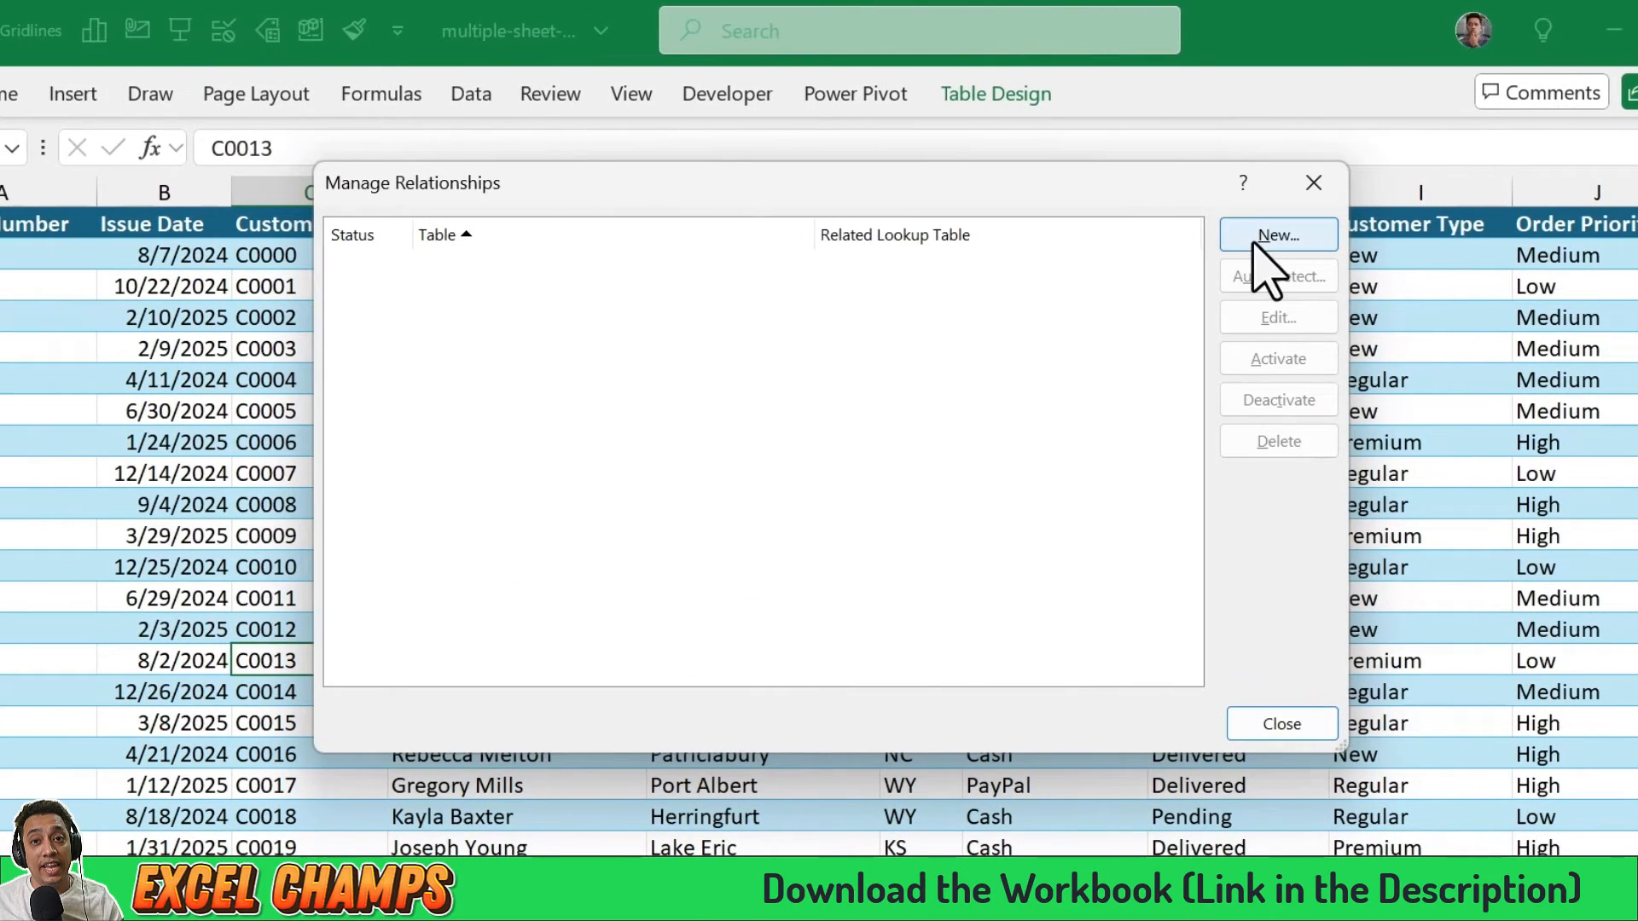
click(1254, 243)
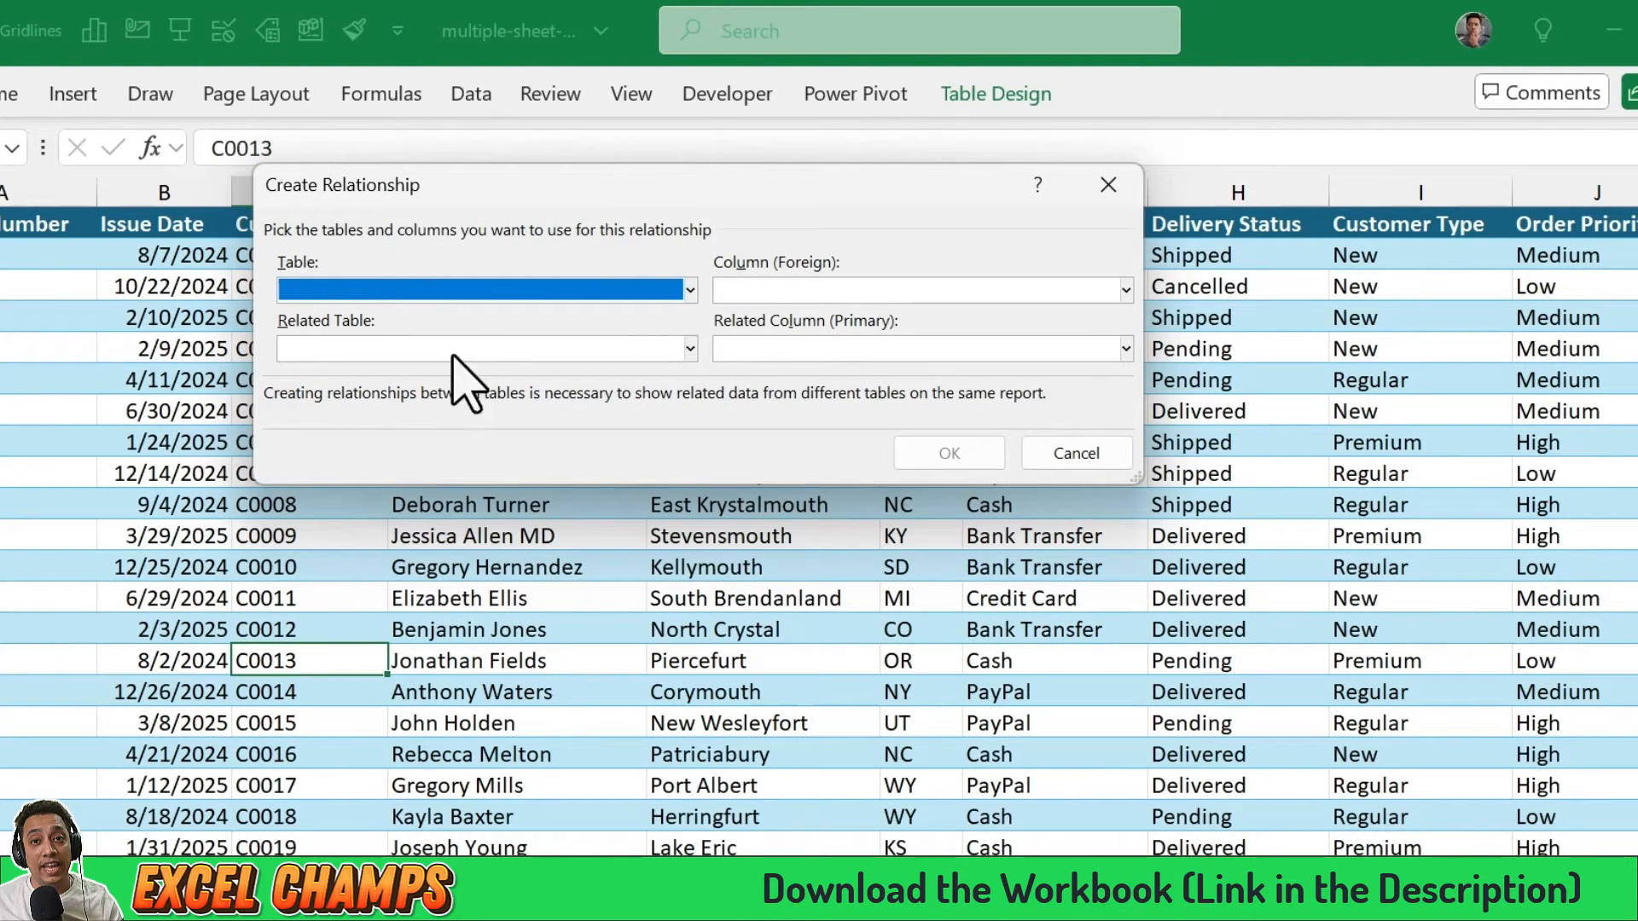
click(390, 293)
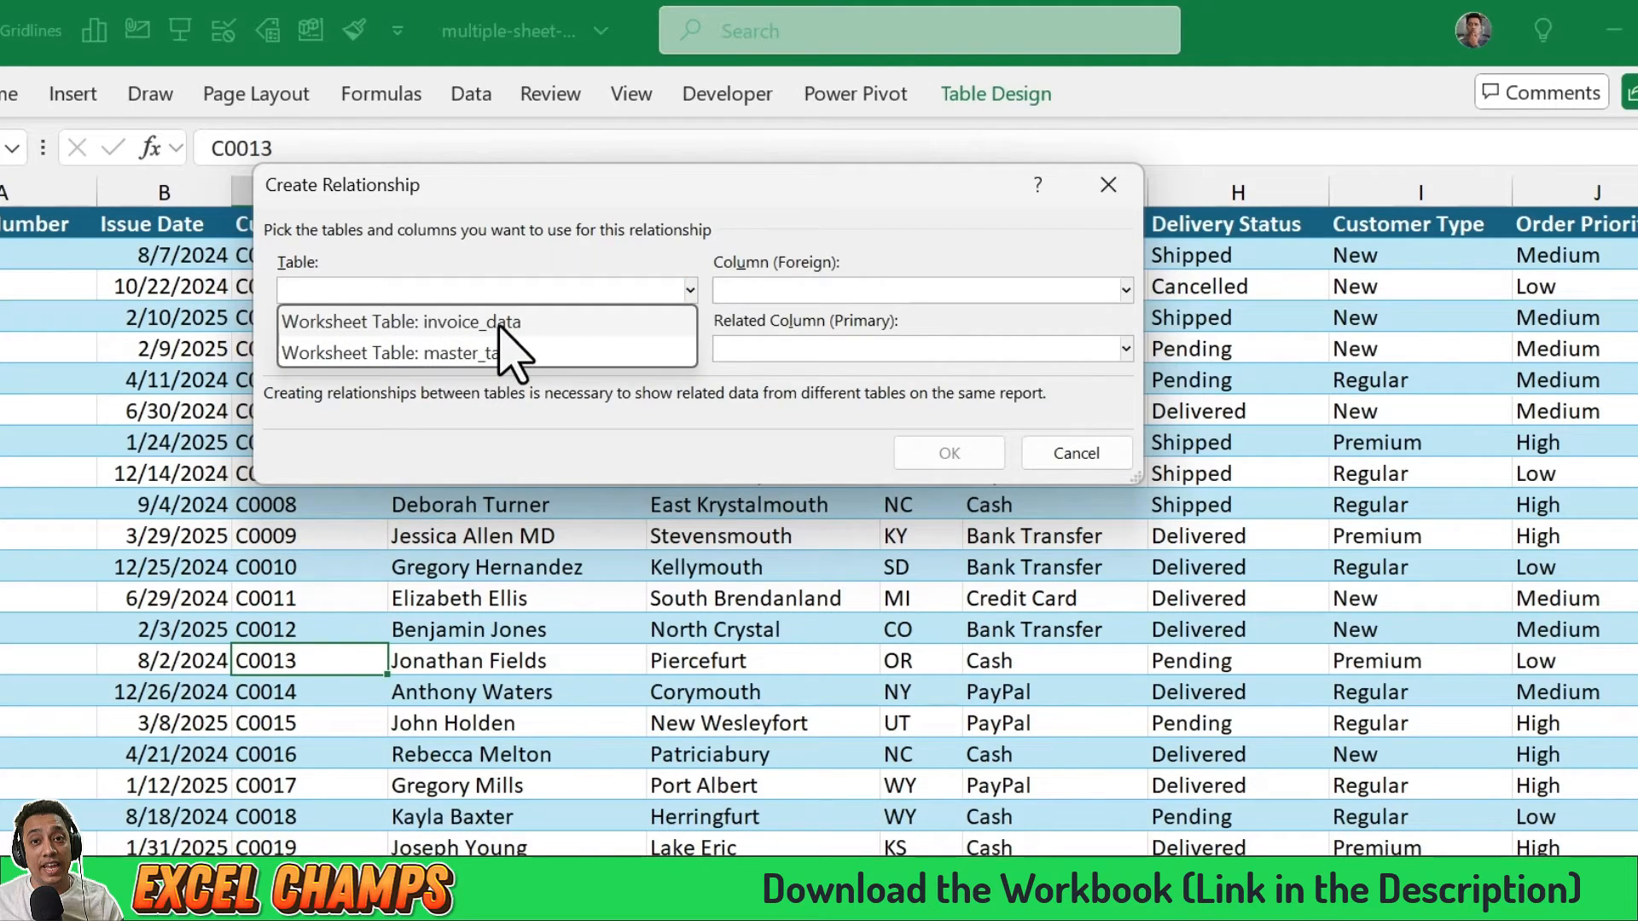
click(500, 325)
click(744, 297)
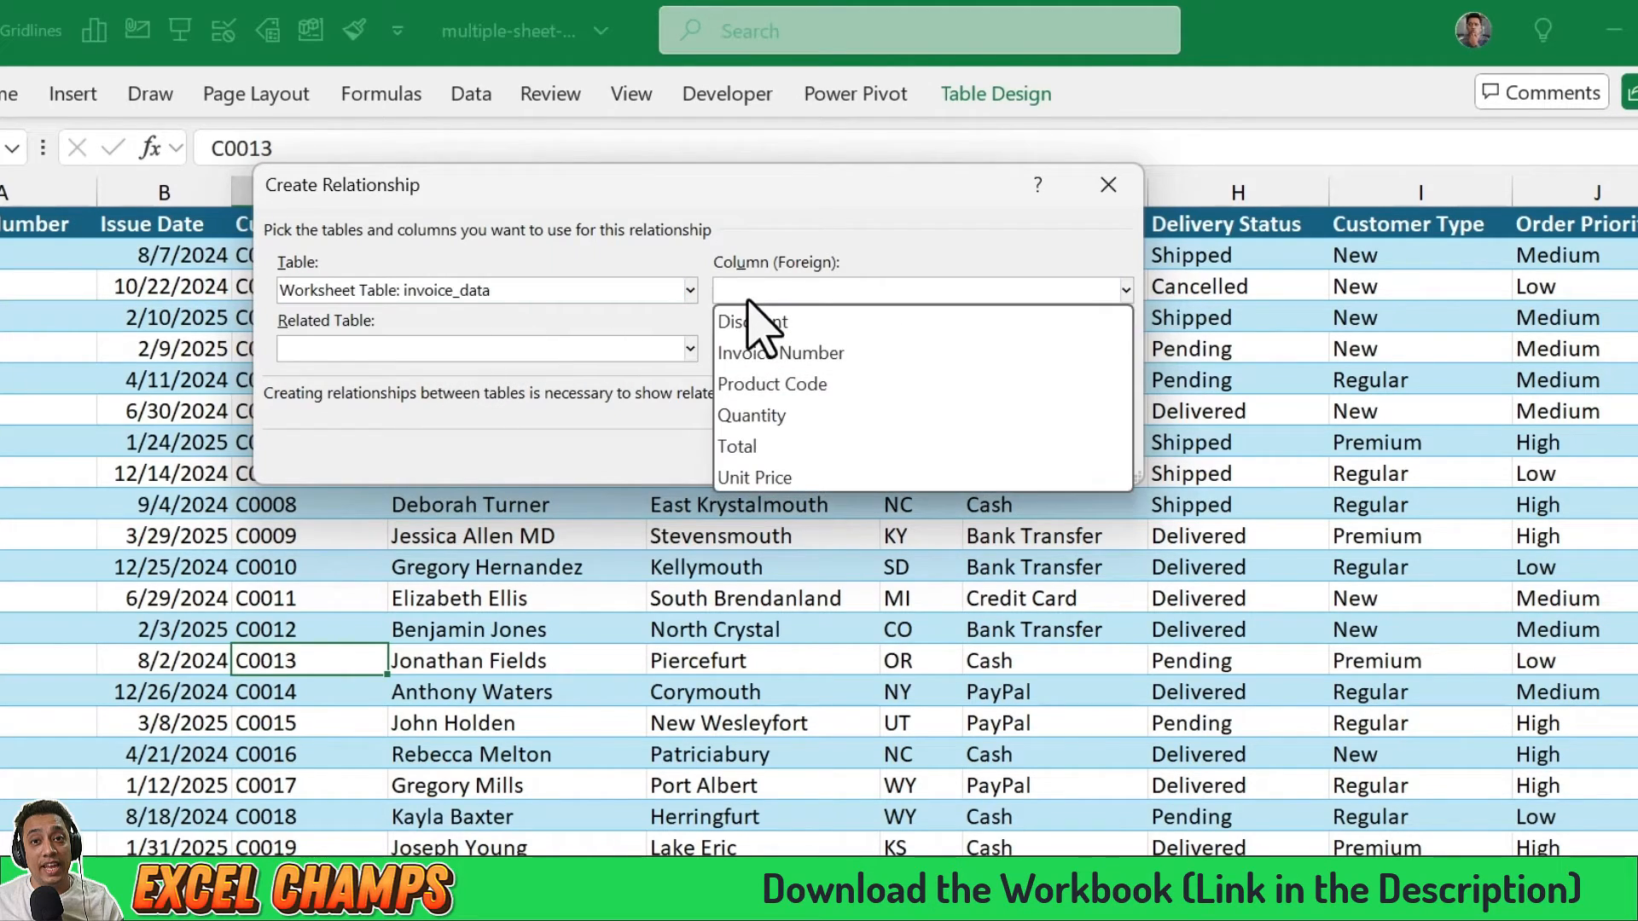
click(794, 352)
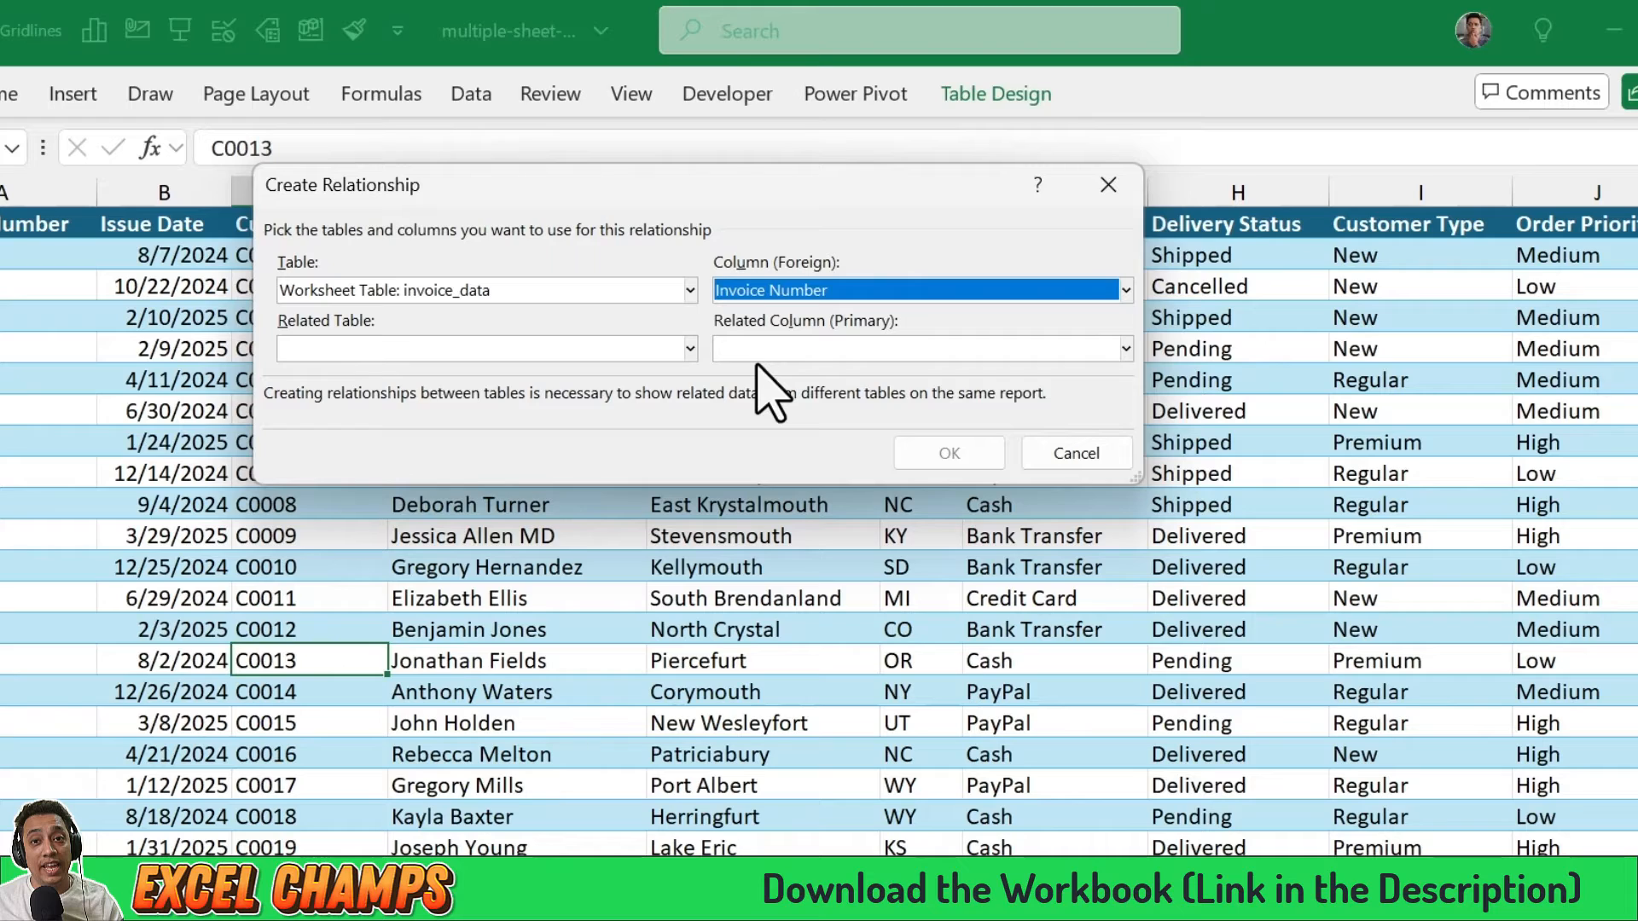
Set master_table as the related table with Invoice Number as its primary column, and create the relationship.
click(416, 348)
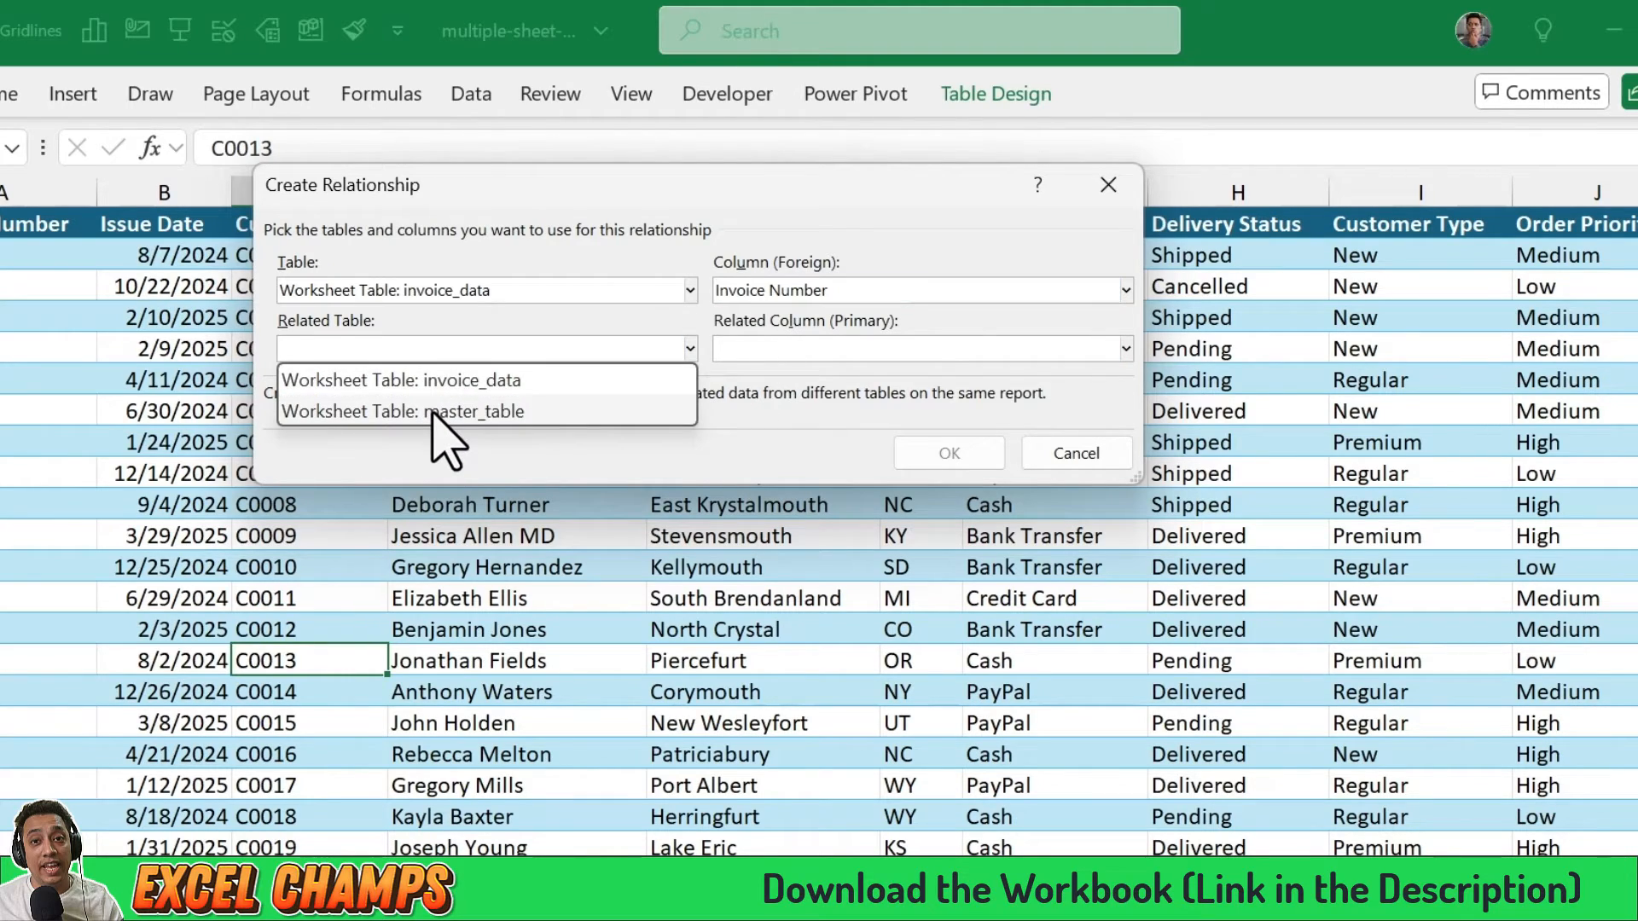
click(435, 413)
click(855, 350)
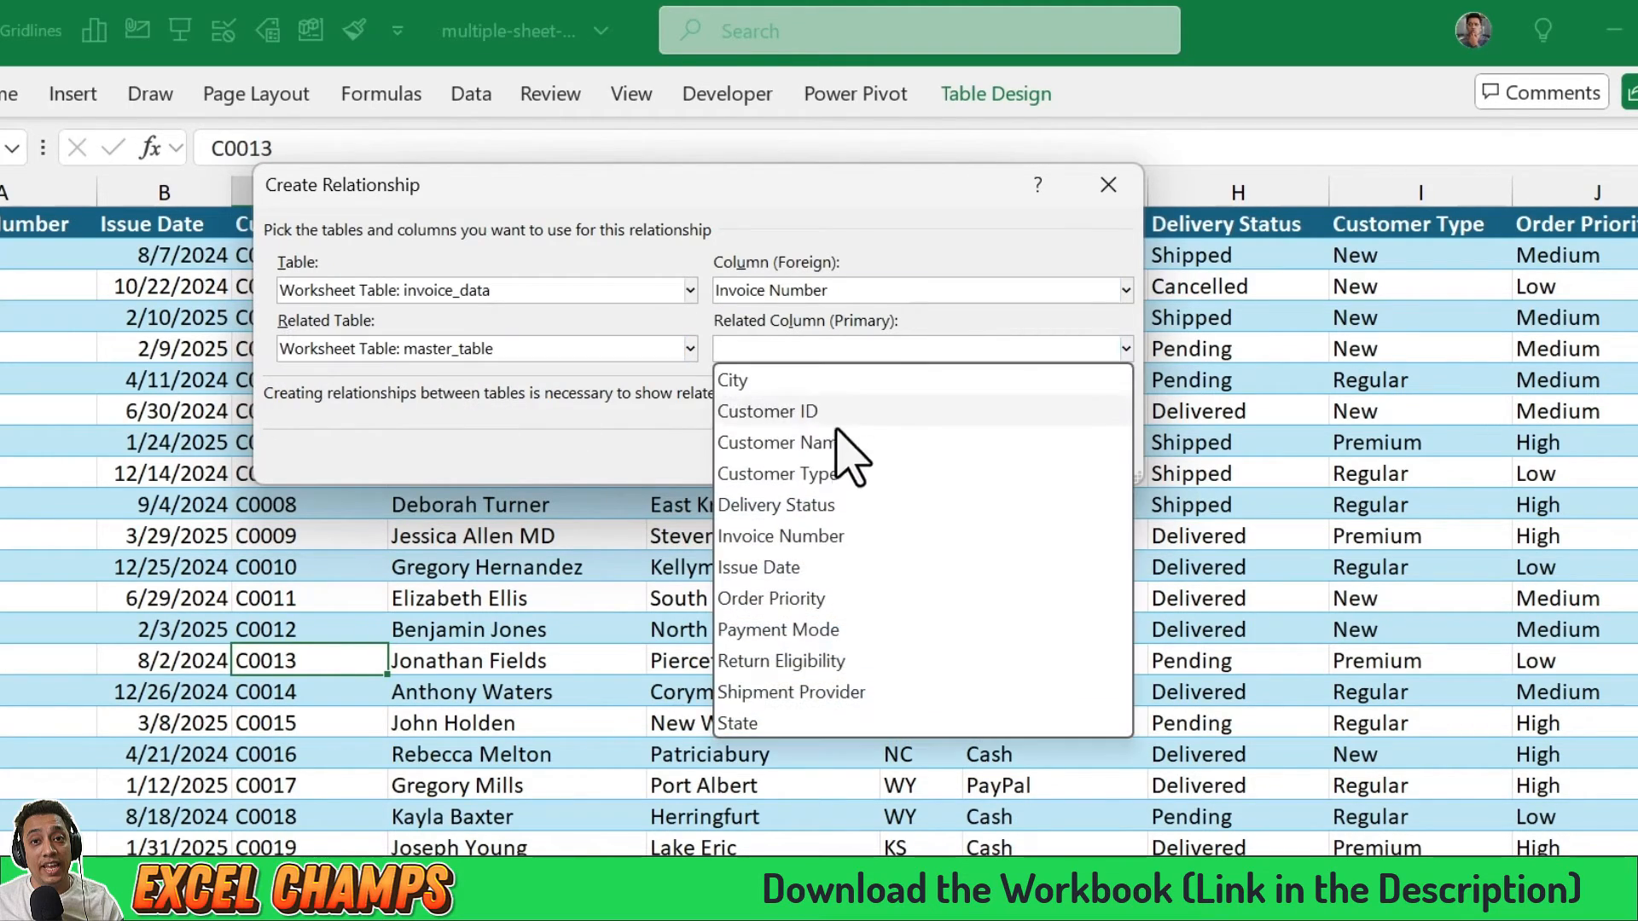
click(804, 539)
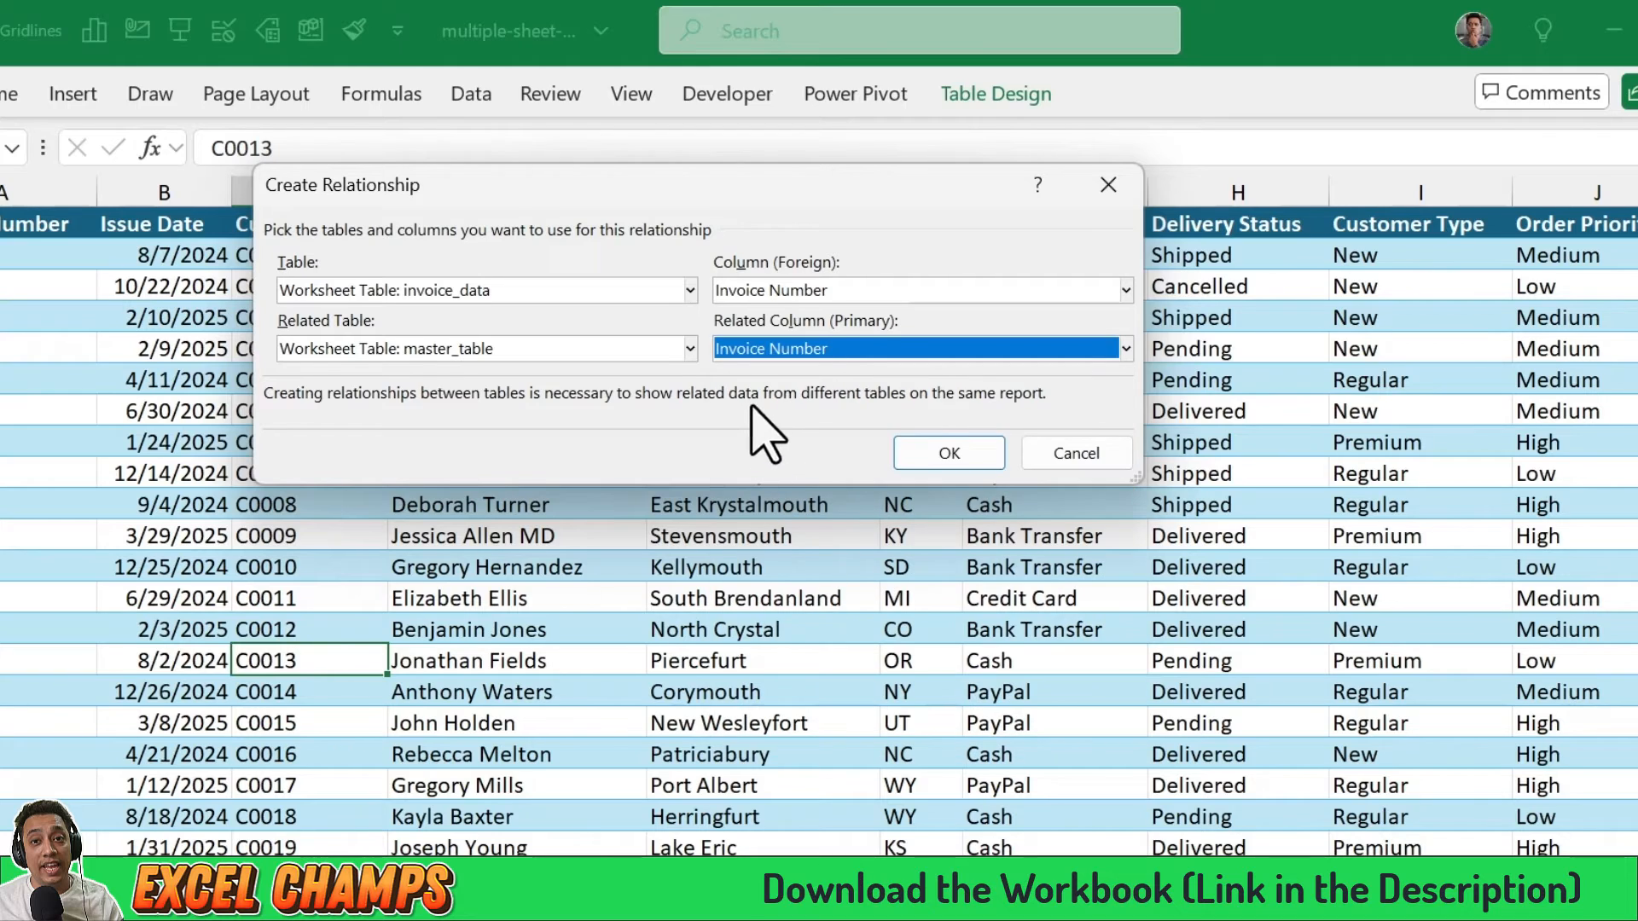
click(947, 455)
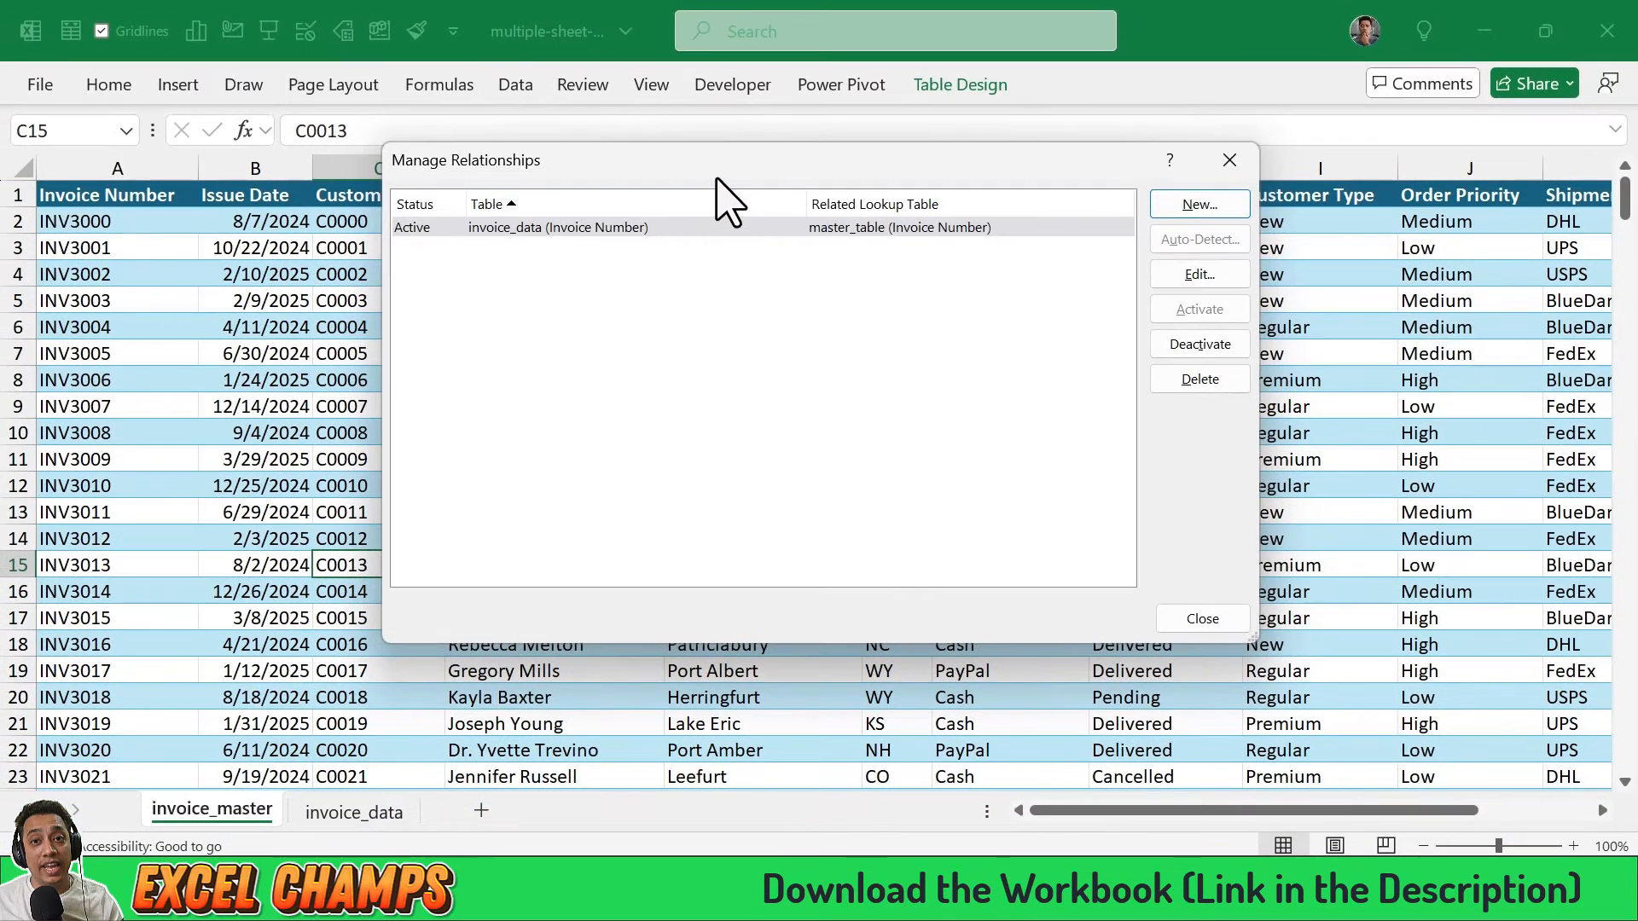
click(1110, 631)
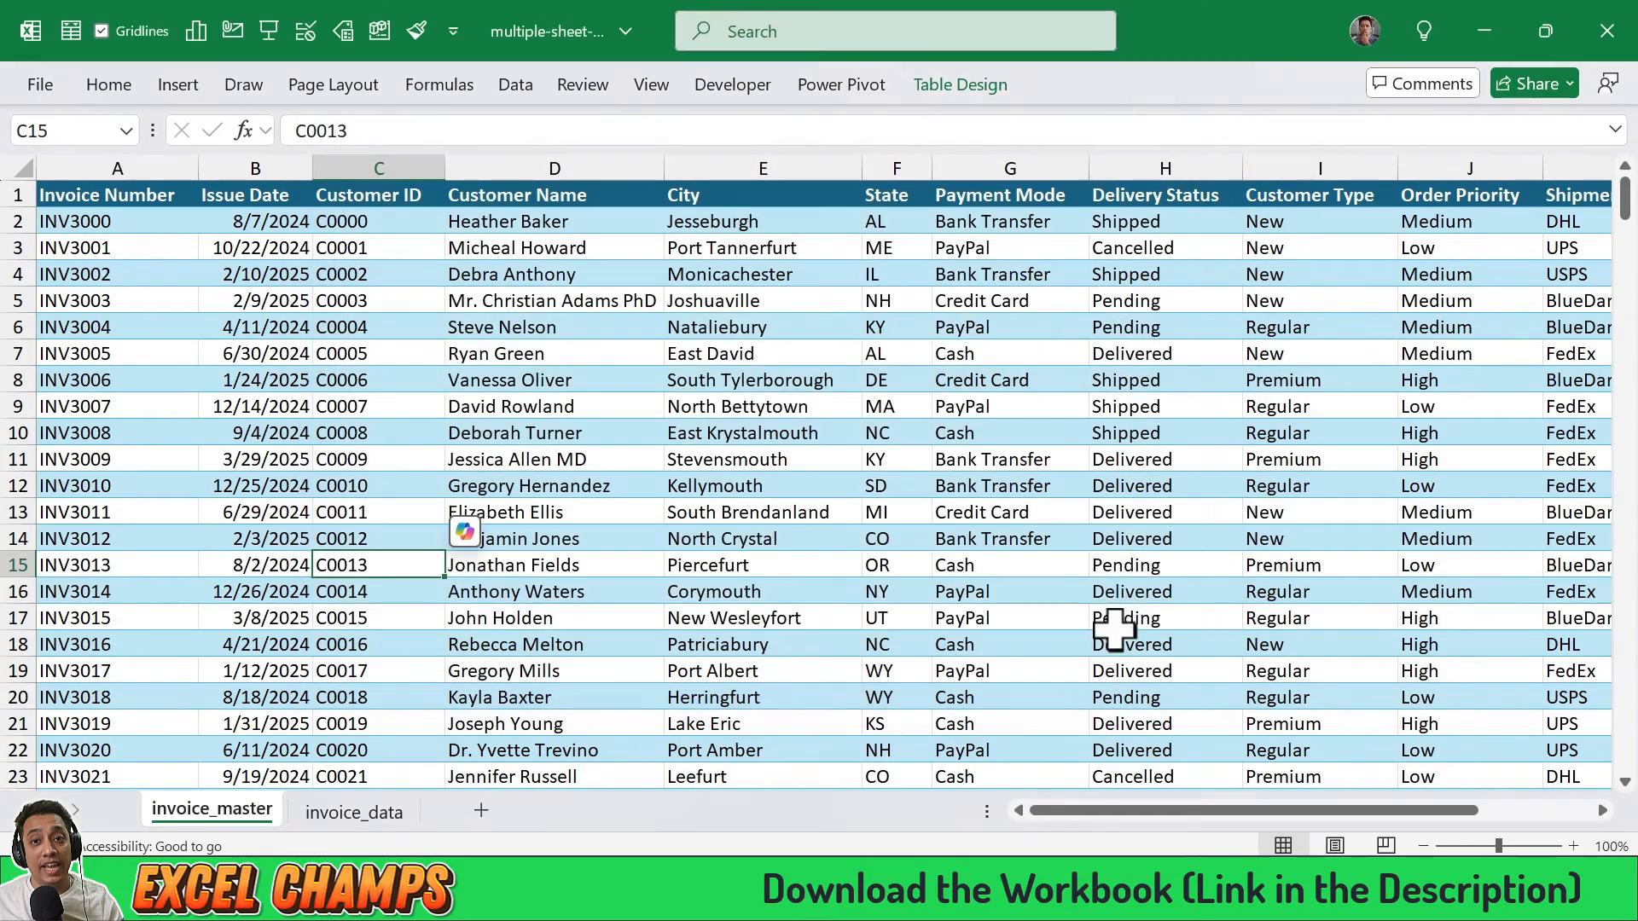
Examine both tables in the Power Pivot data model and their relationship in Diagram View, and return to the workbook.
click(546, 461)
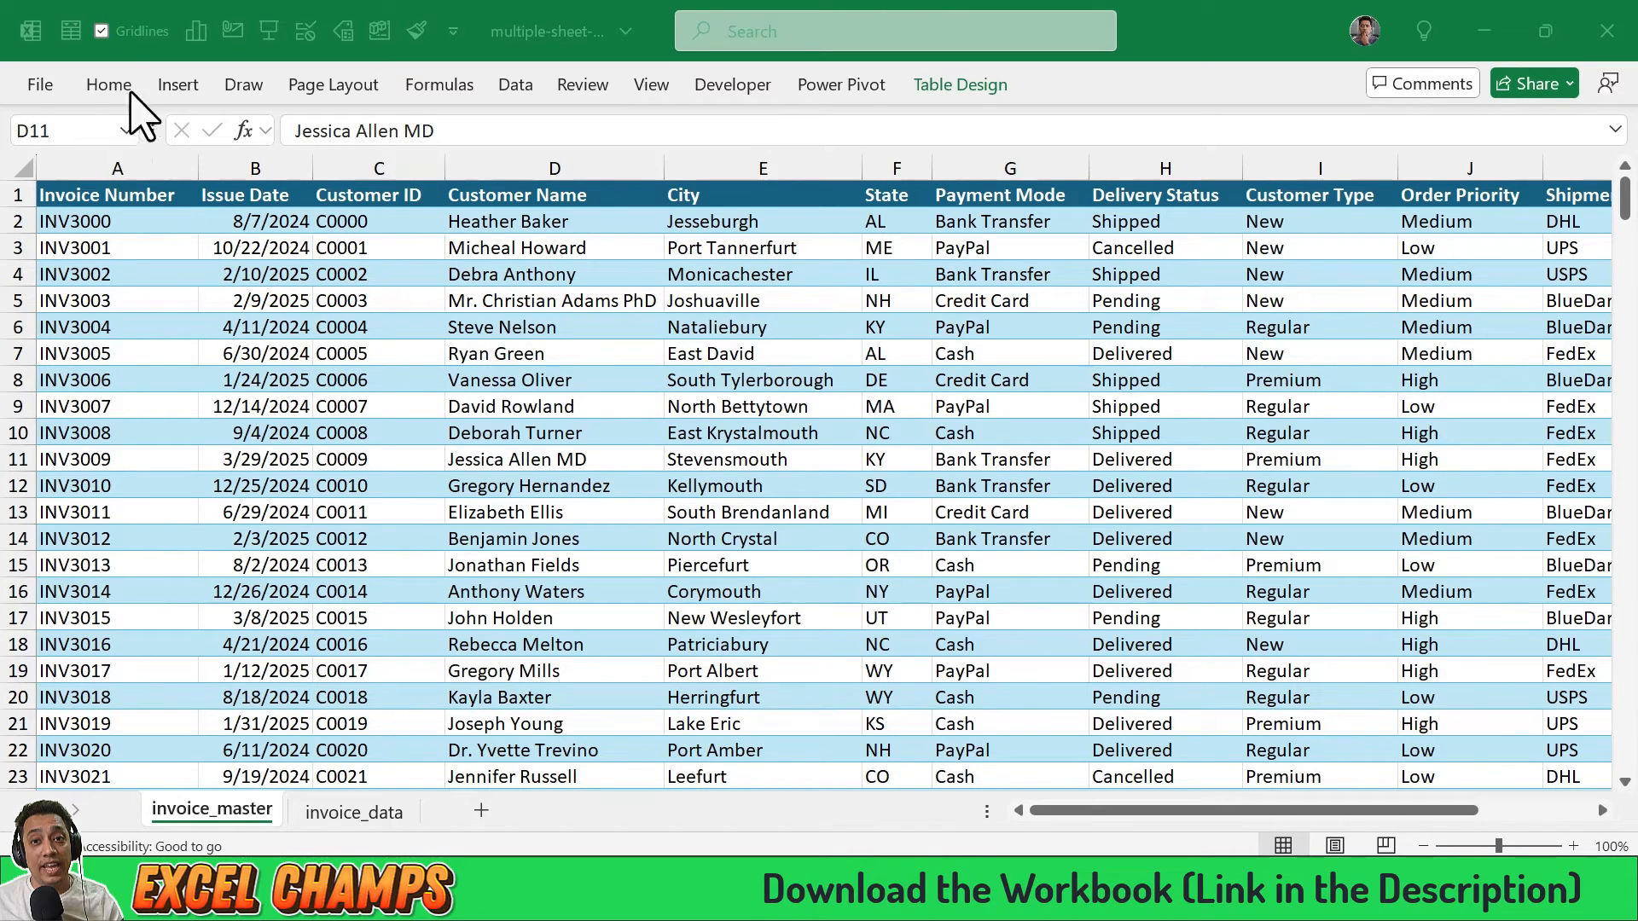
click(516, 85)
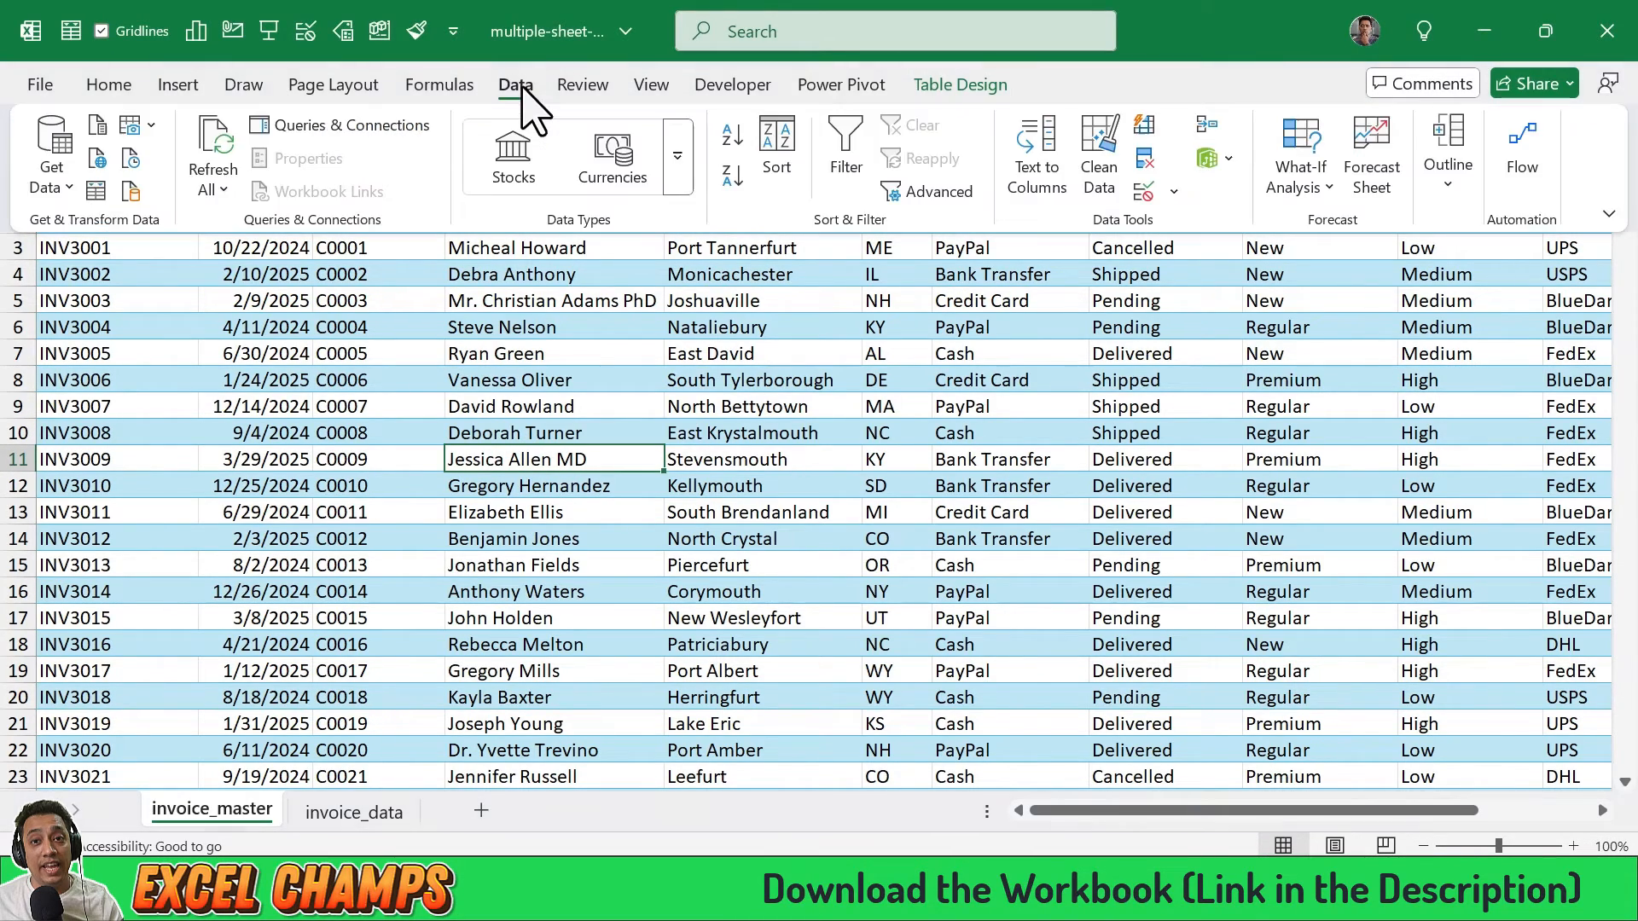
click(1229, 158)
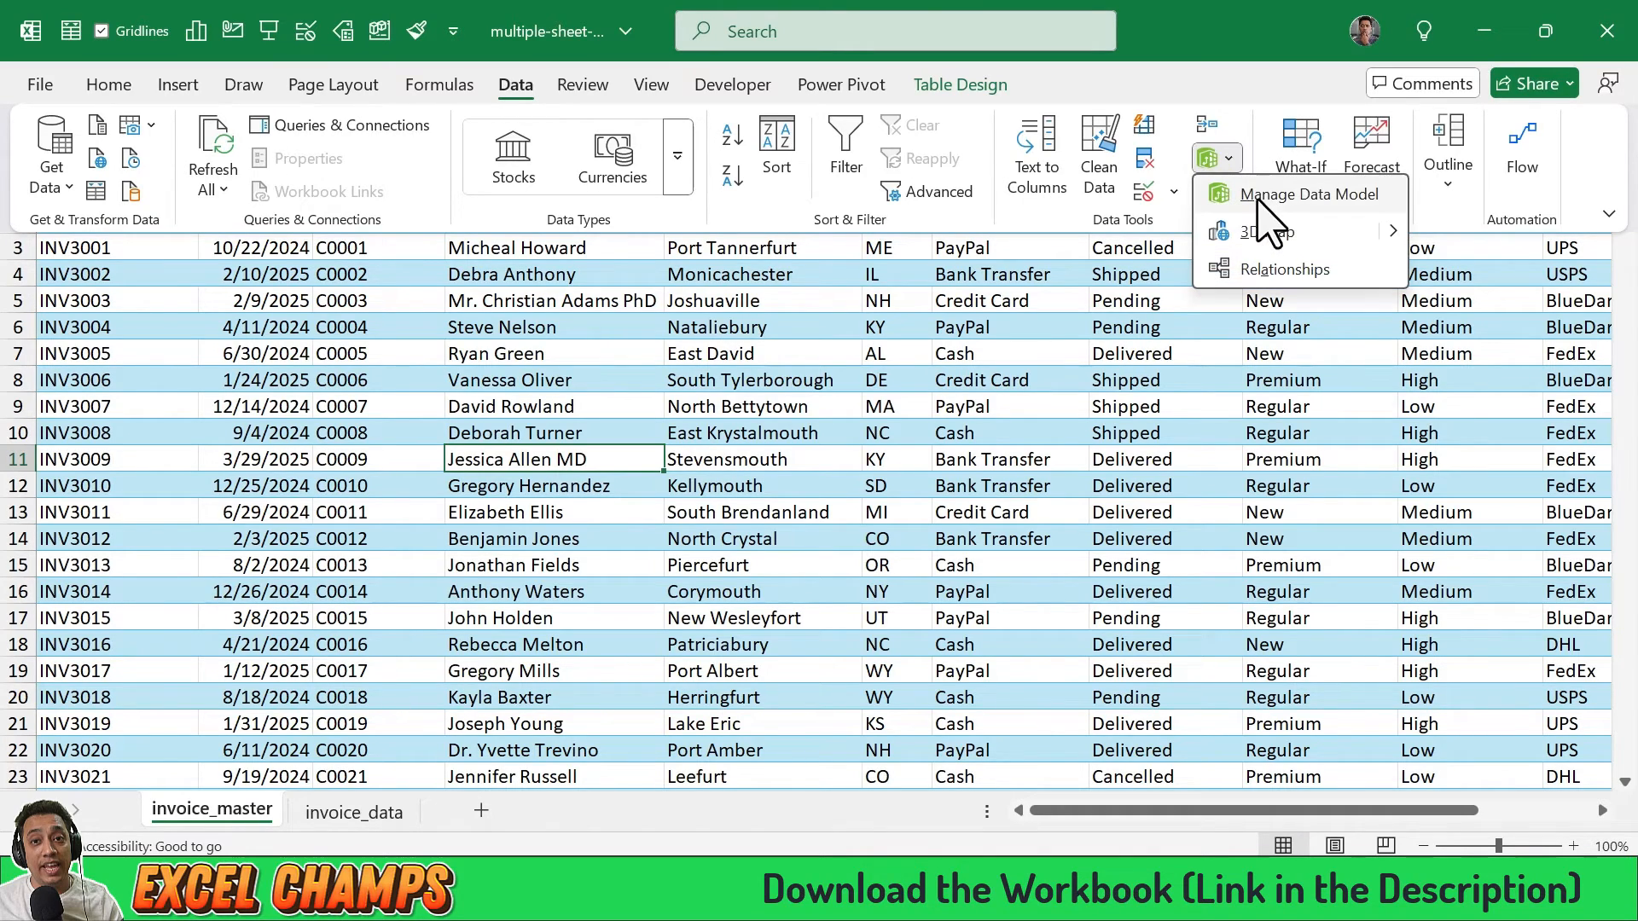
click(1258, 198)
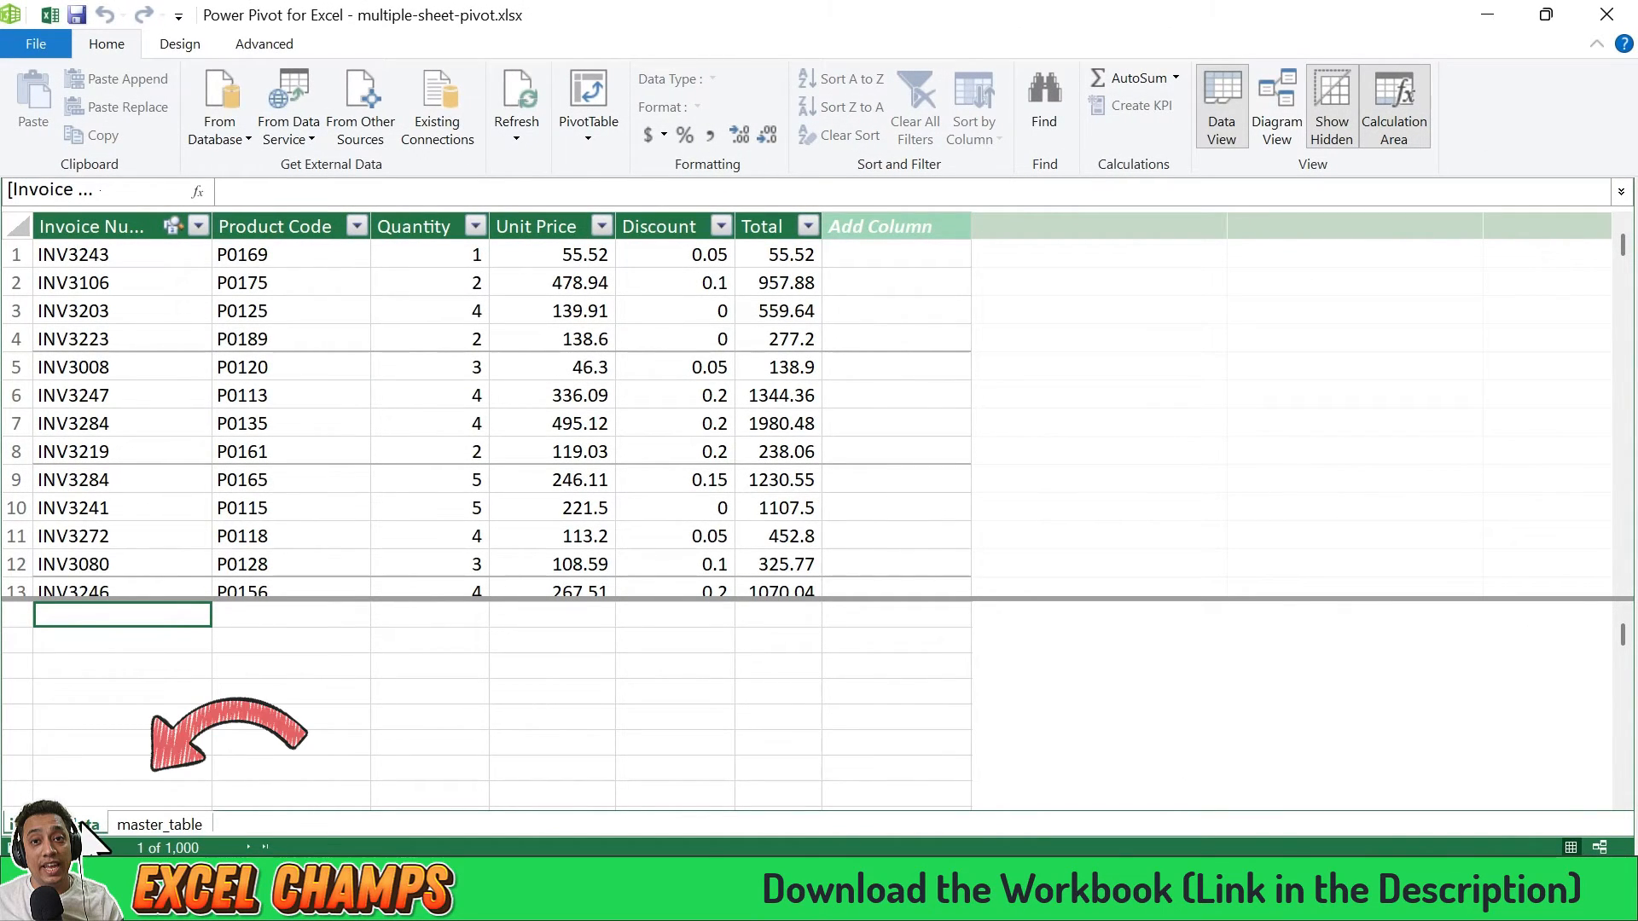
click(159, 825)
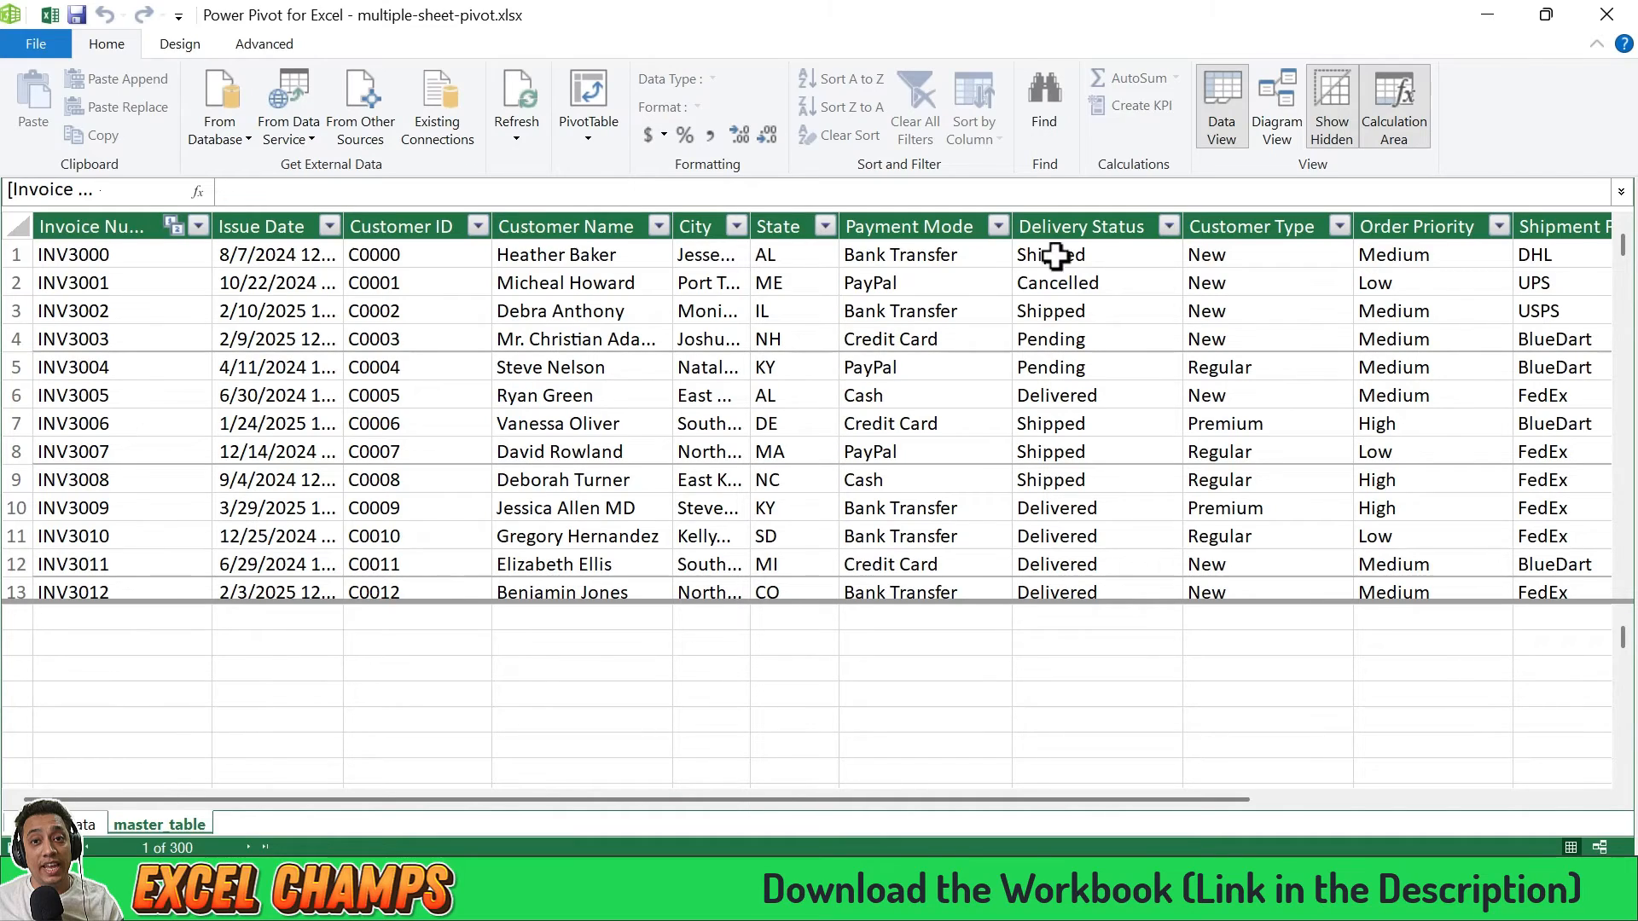
click(1283, 124)
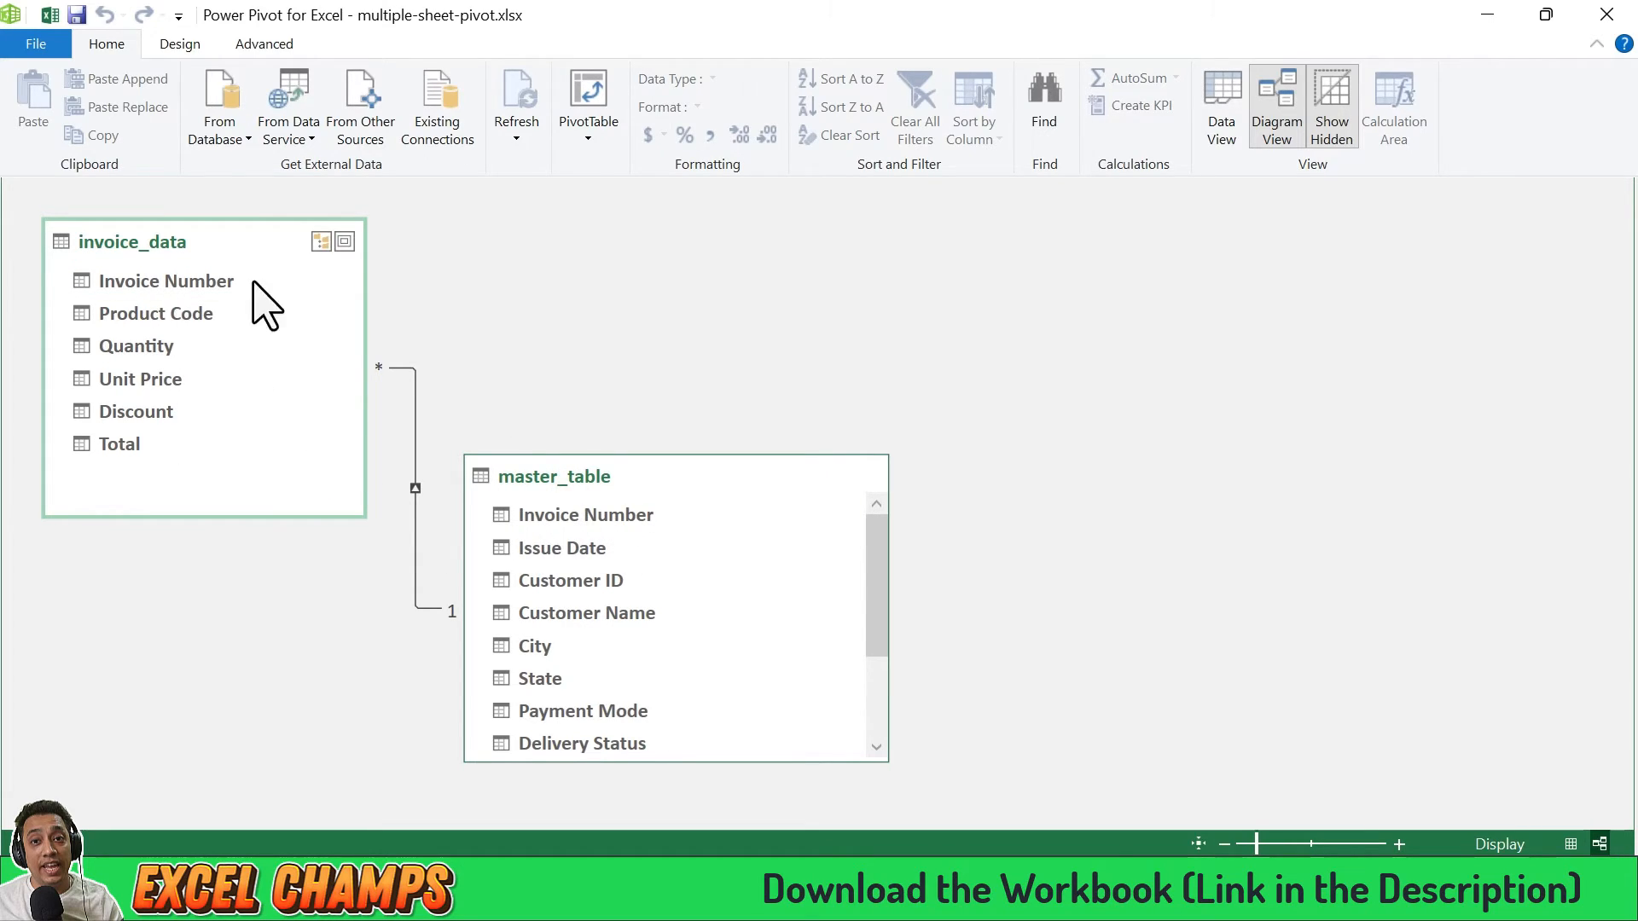
click(1607, 14)
Insert a PivotTable from the Data Model on a new worksheet.
click(345, 334)
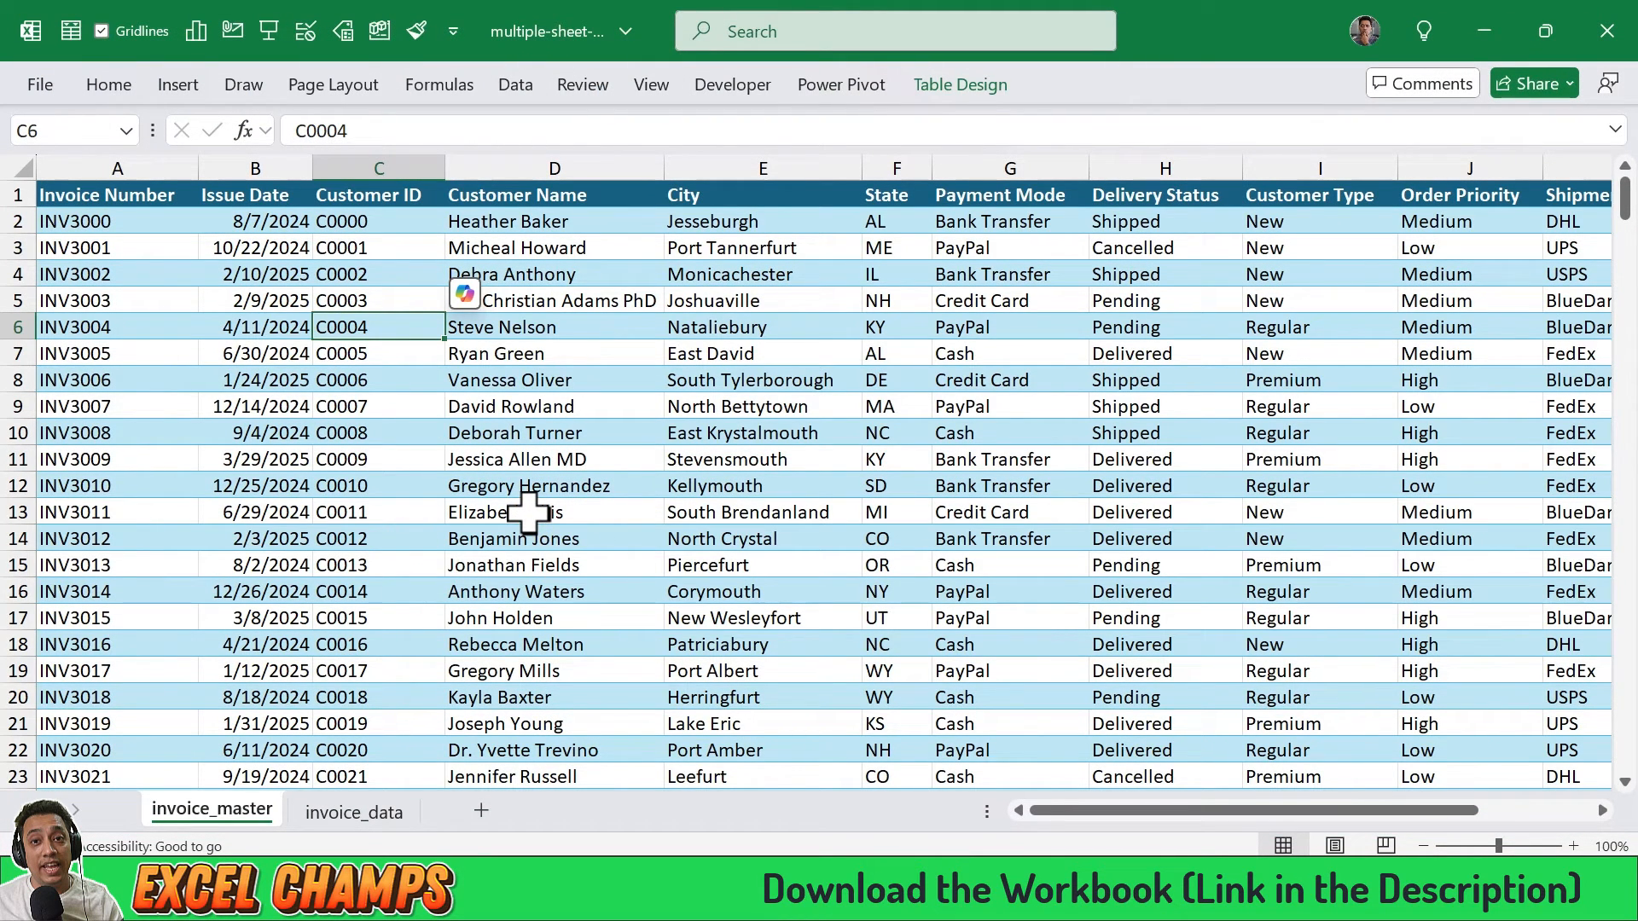
click(175, 85)
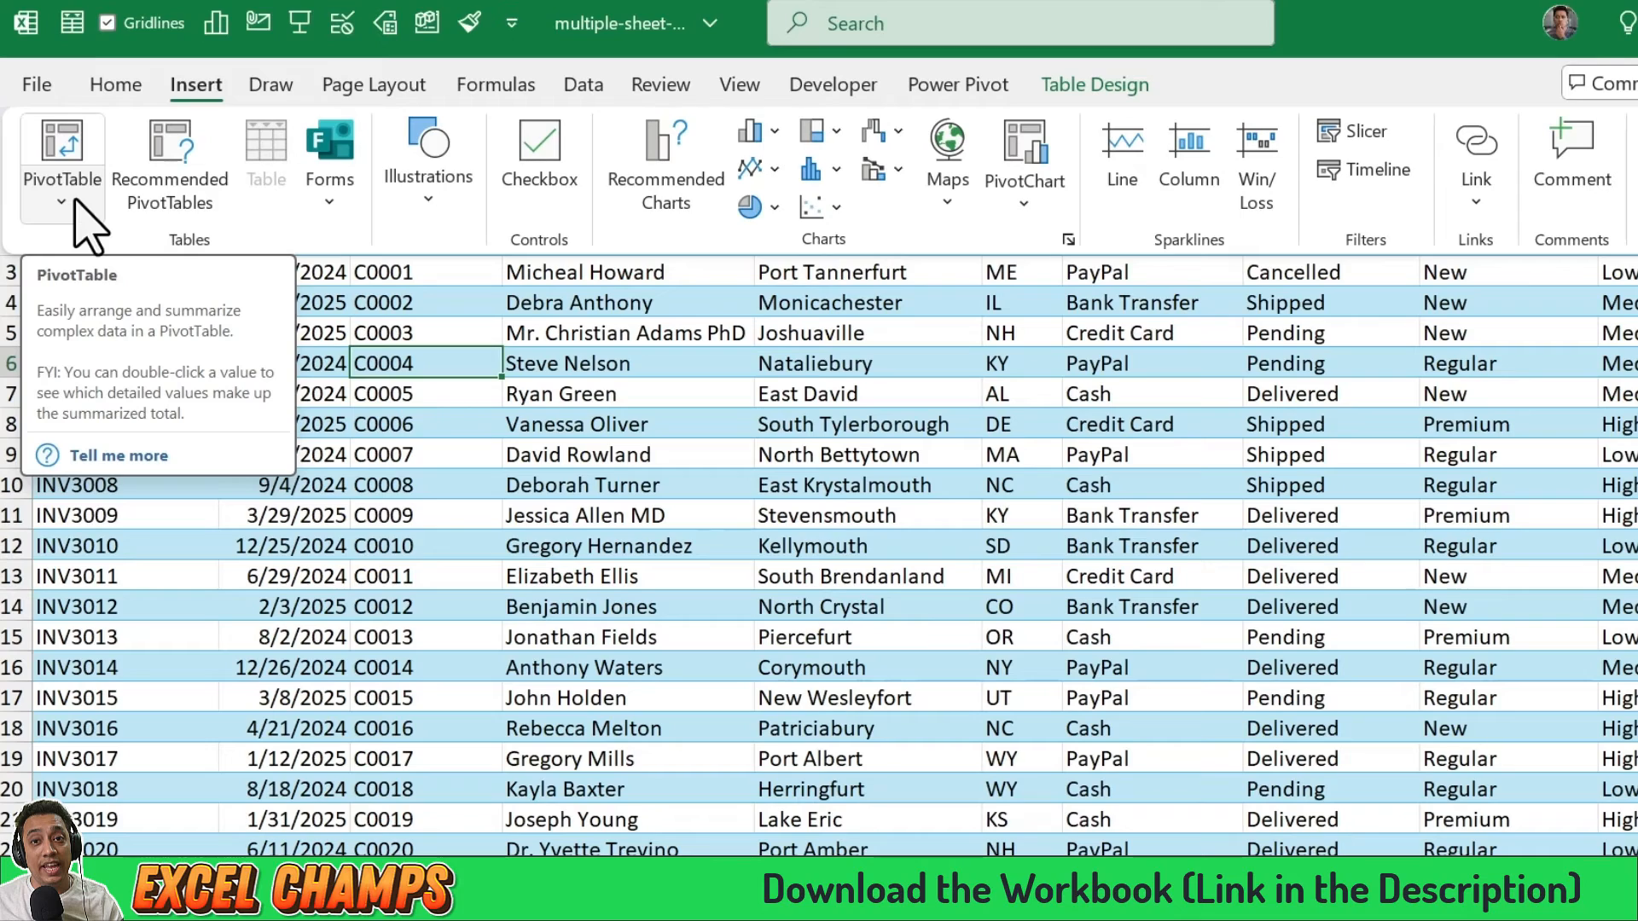
click(61, 201)
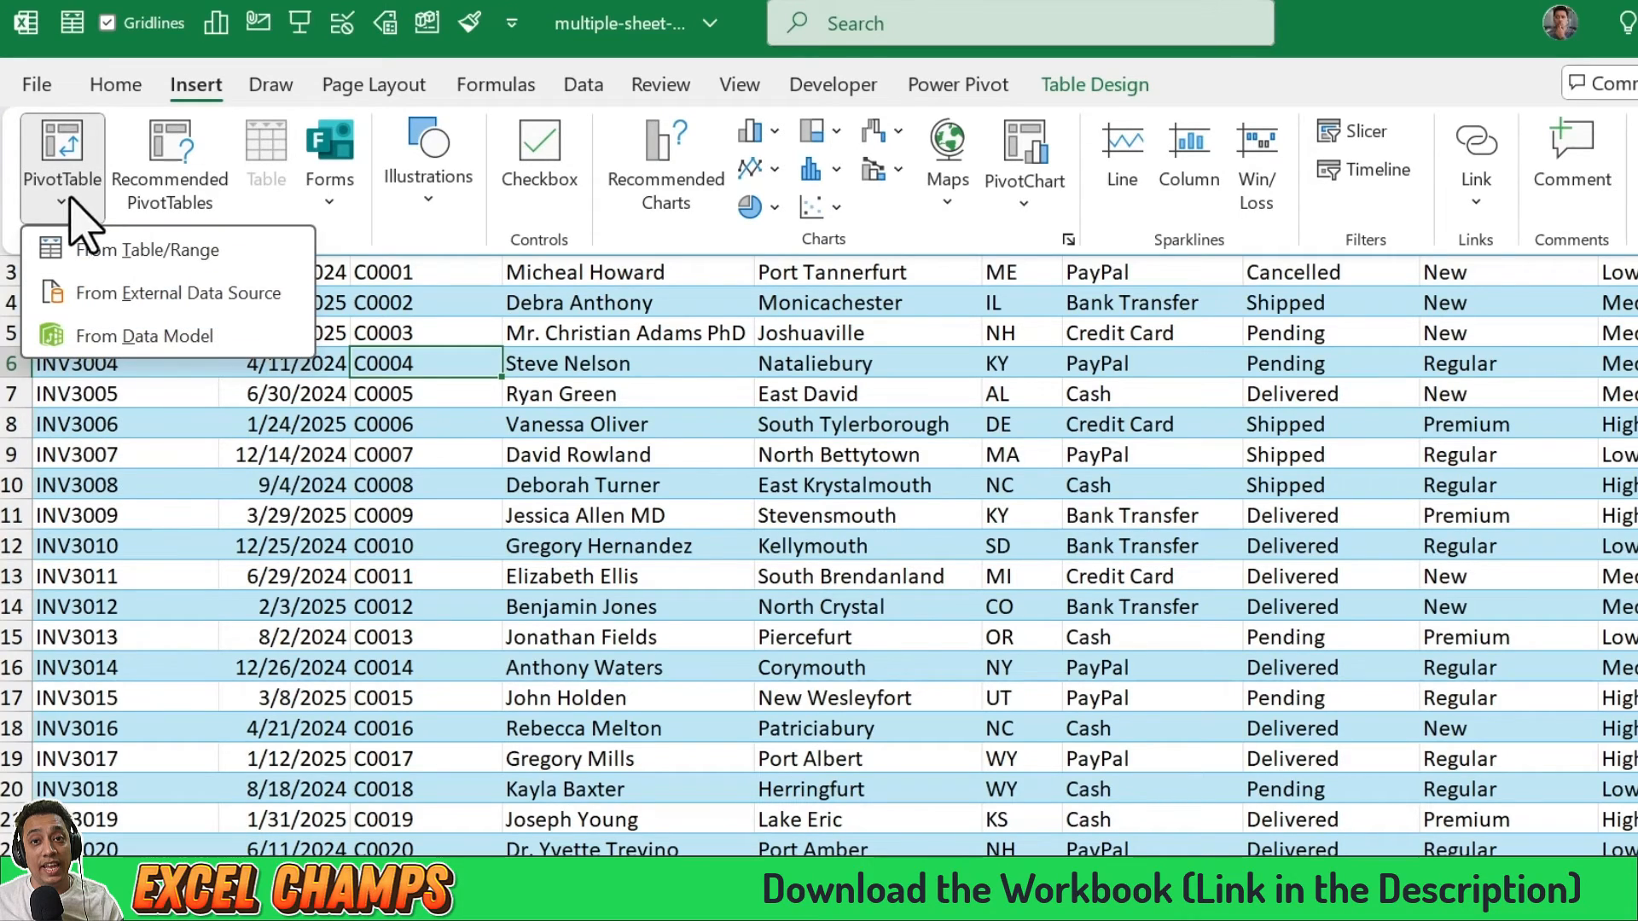
click(191, 343)
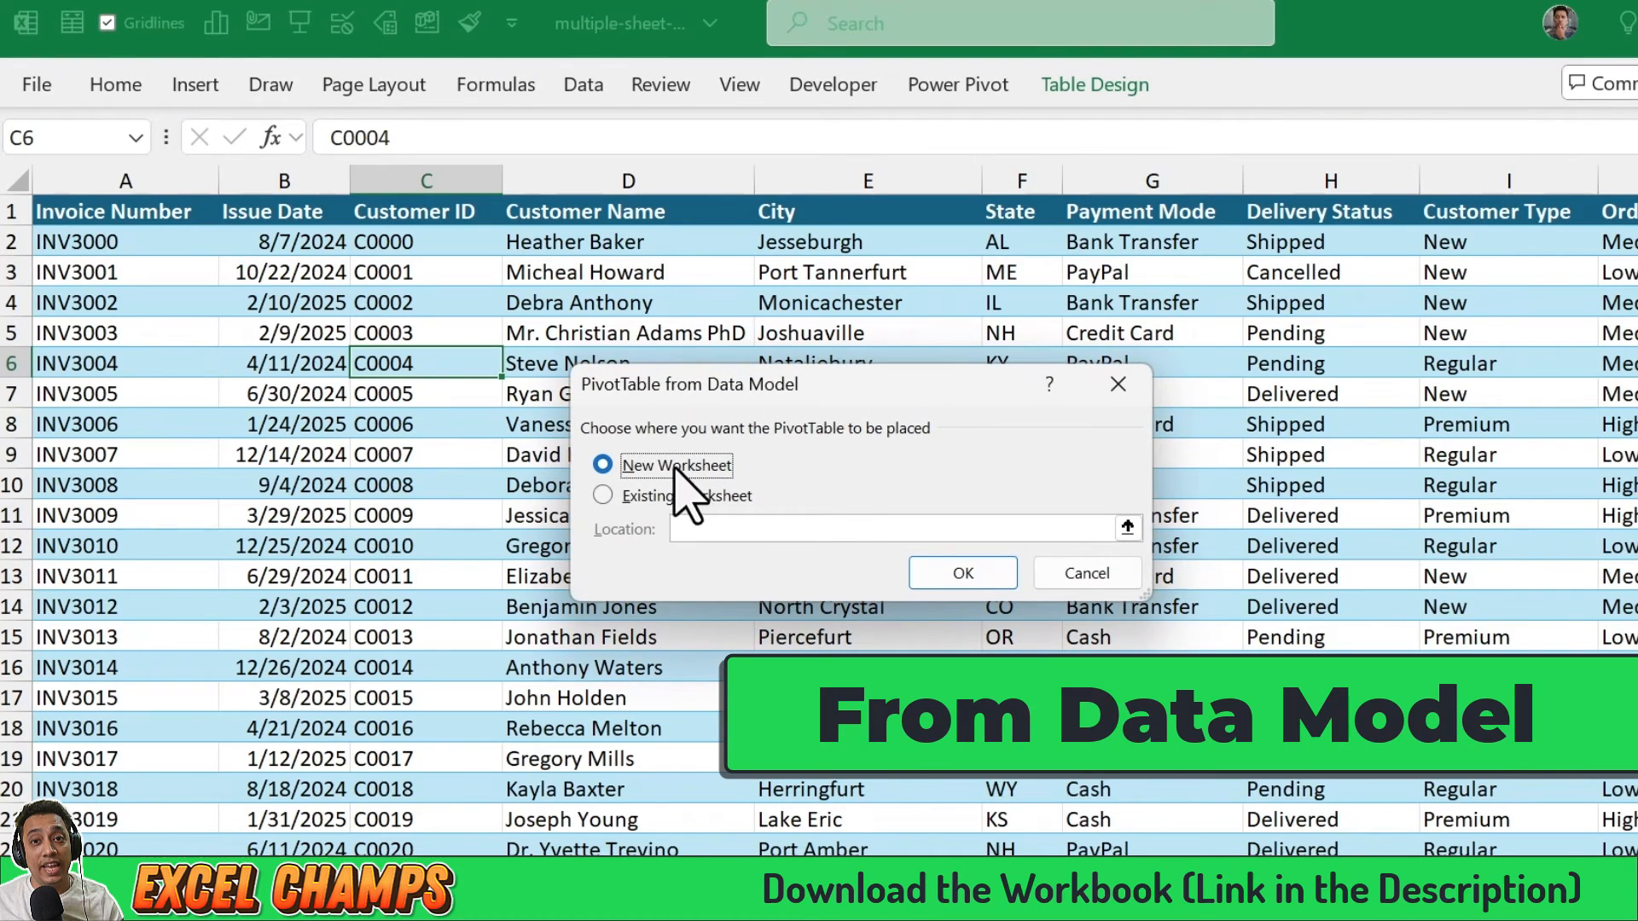
click(982, 582)
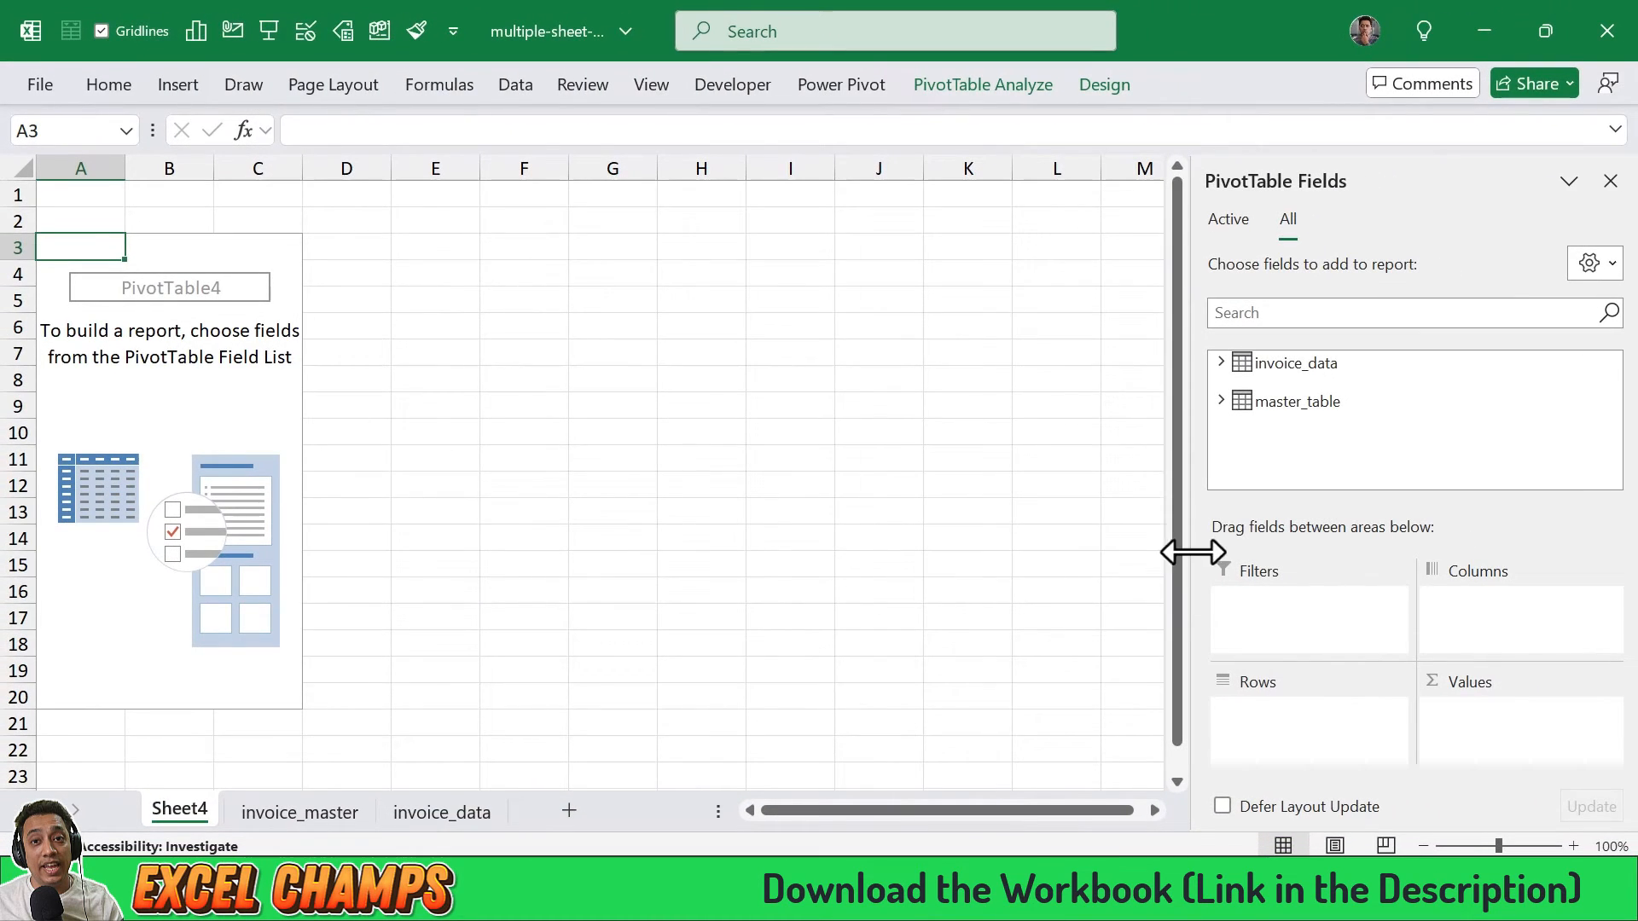
Add master_table's Customer Type and Order Priority to the PivotTable's rows and Shipment Provider to its columns.
drag(1192, 553, 1101, 552)
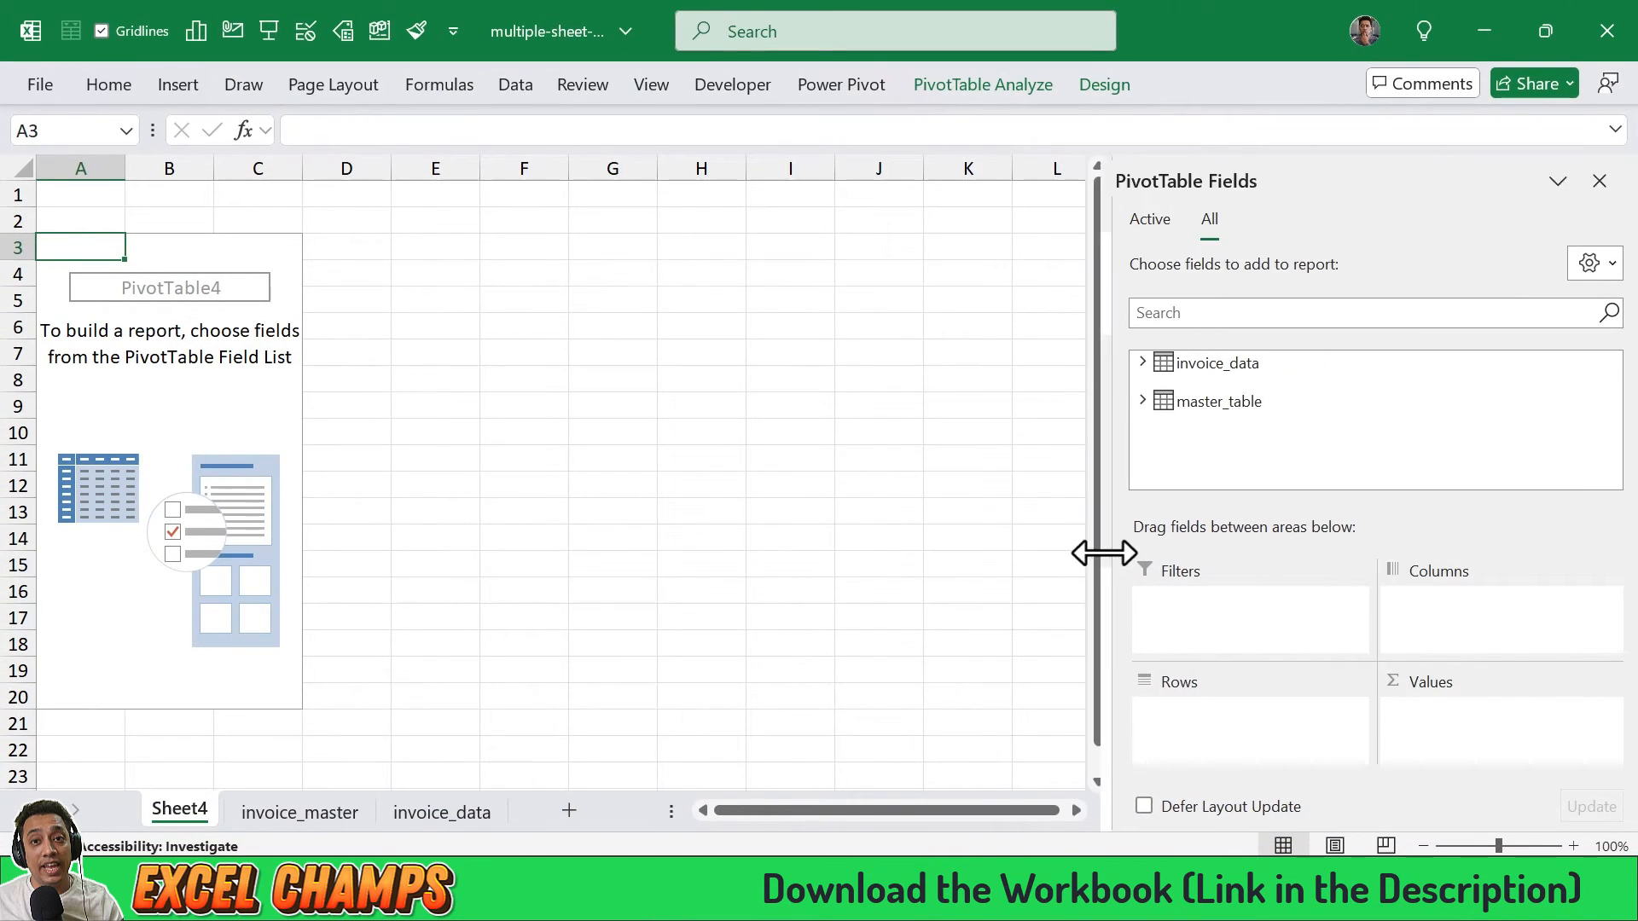
click(1132, 401)
scroll(1135, 401, up, 1)
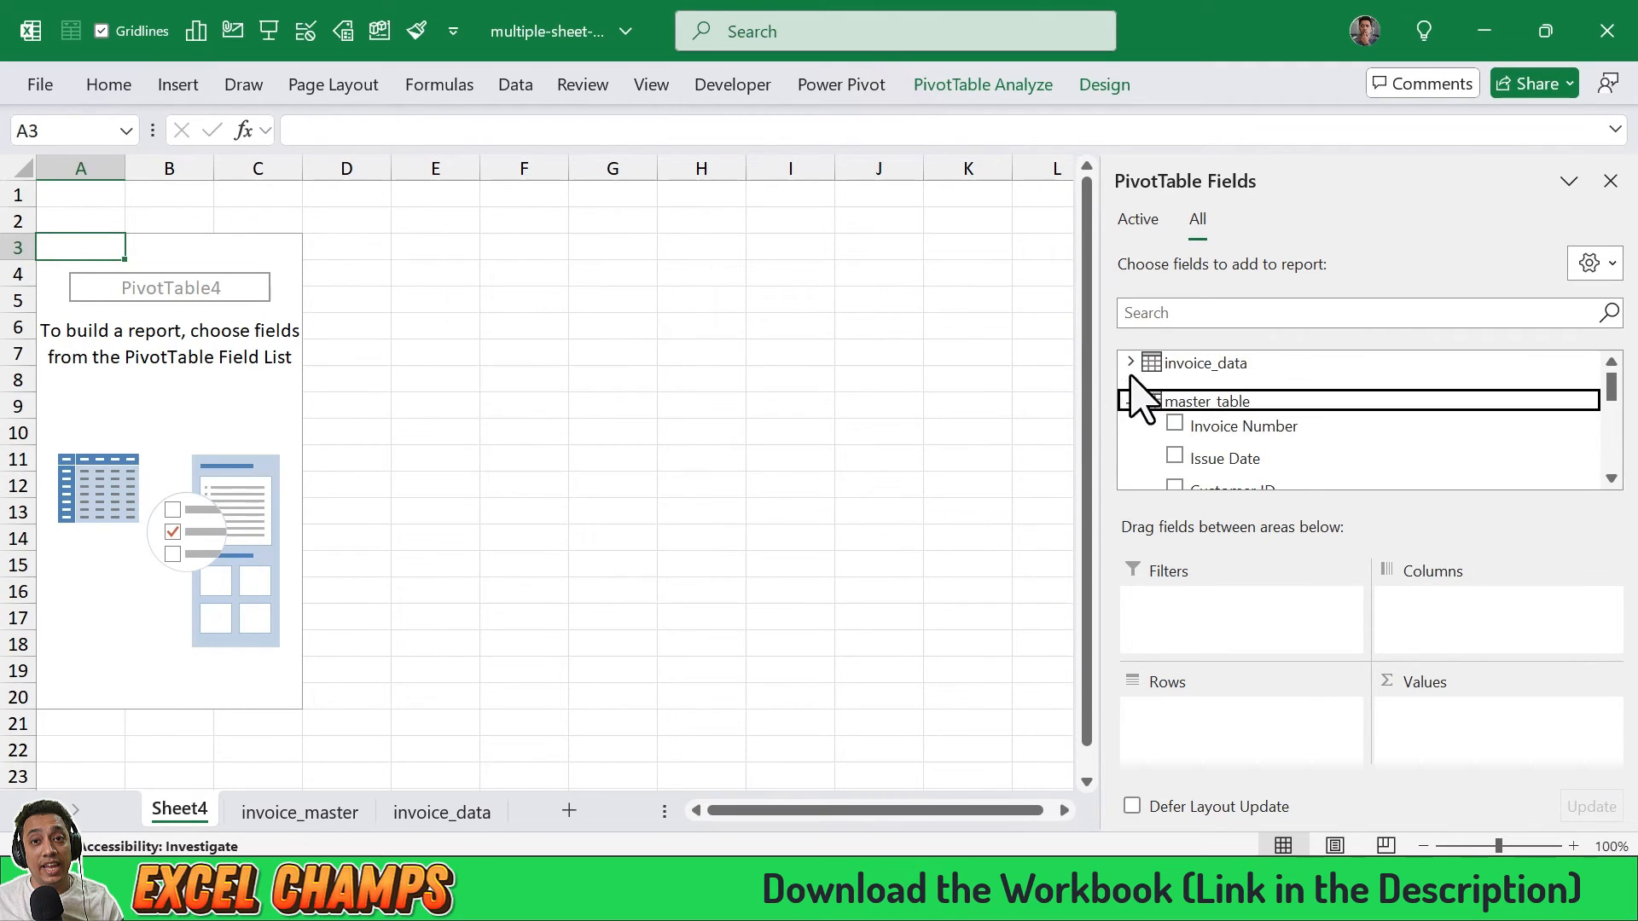
click(1130, 364)
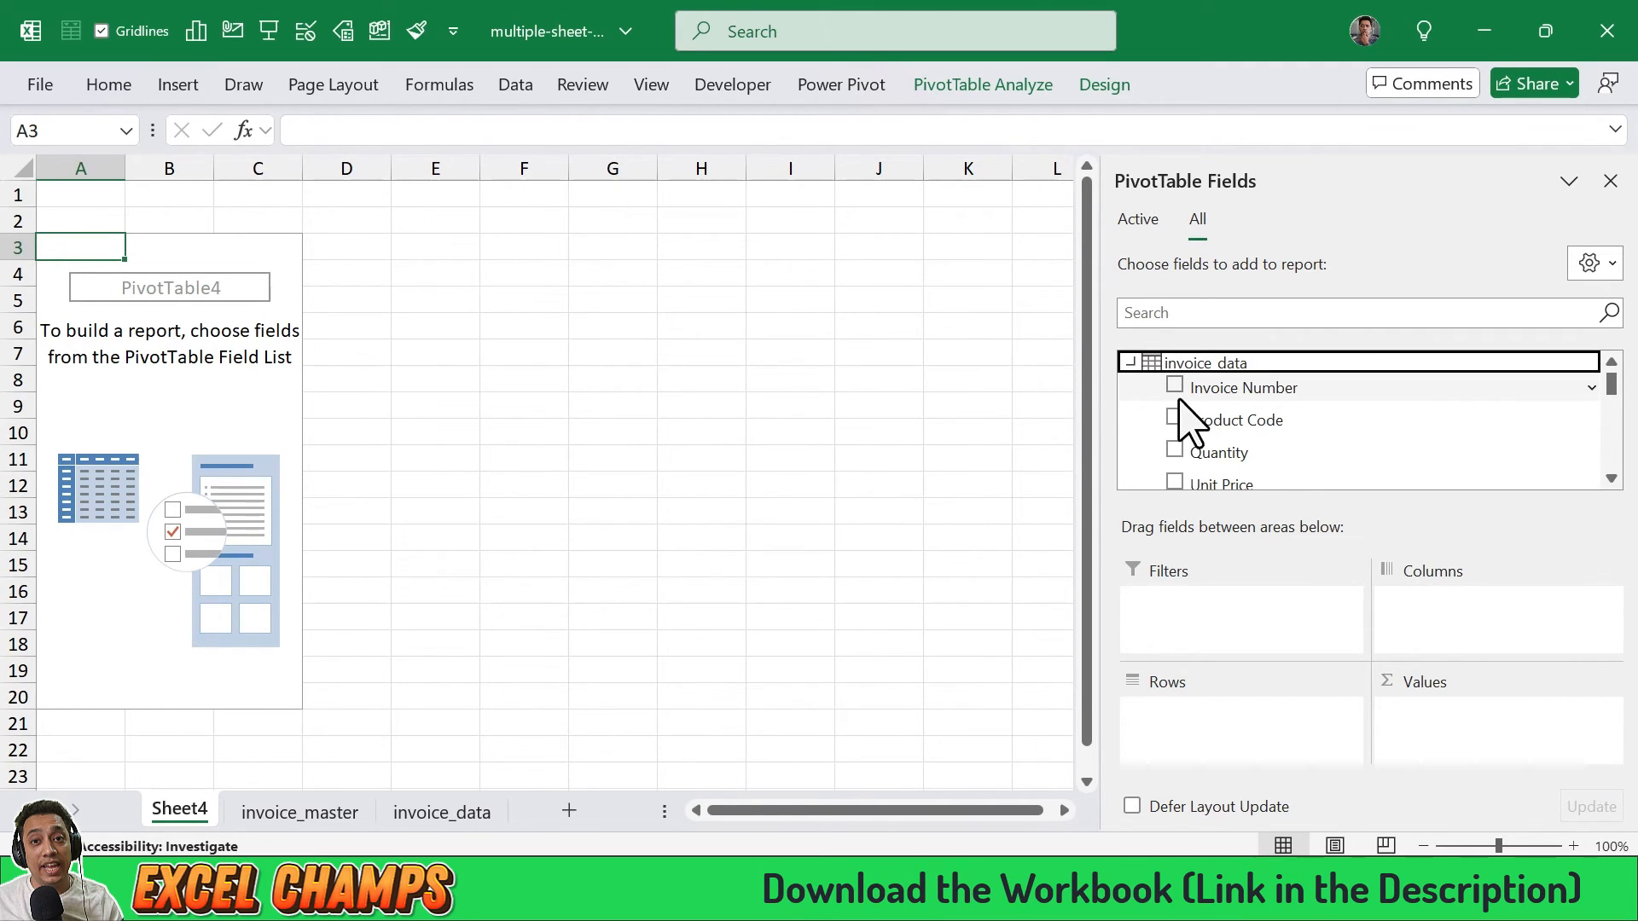
scroll(1206, 409, down, 1)
scroll(1189, 421, up, 1)
scroll(1195, 424, down, 3)
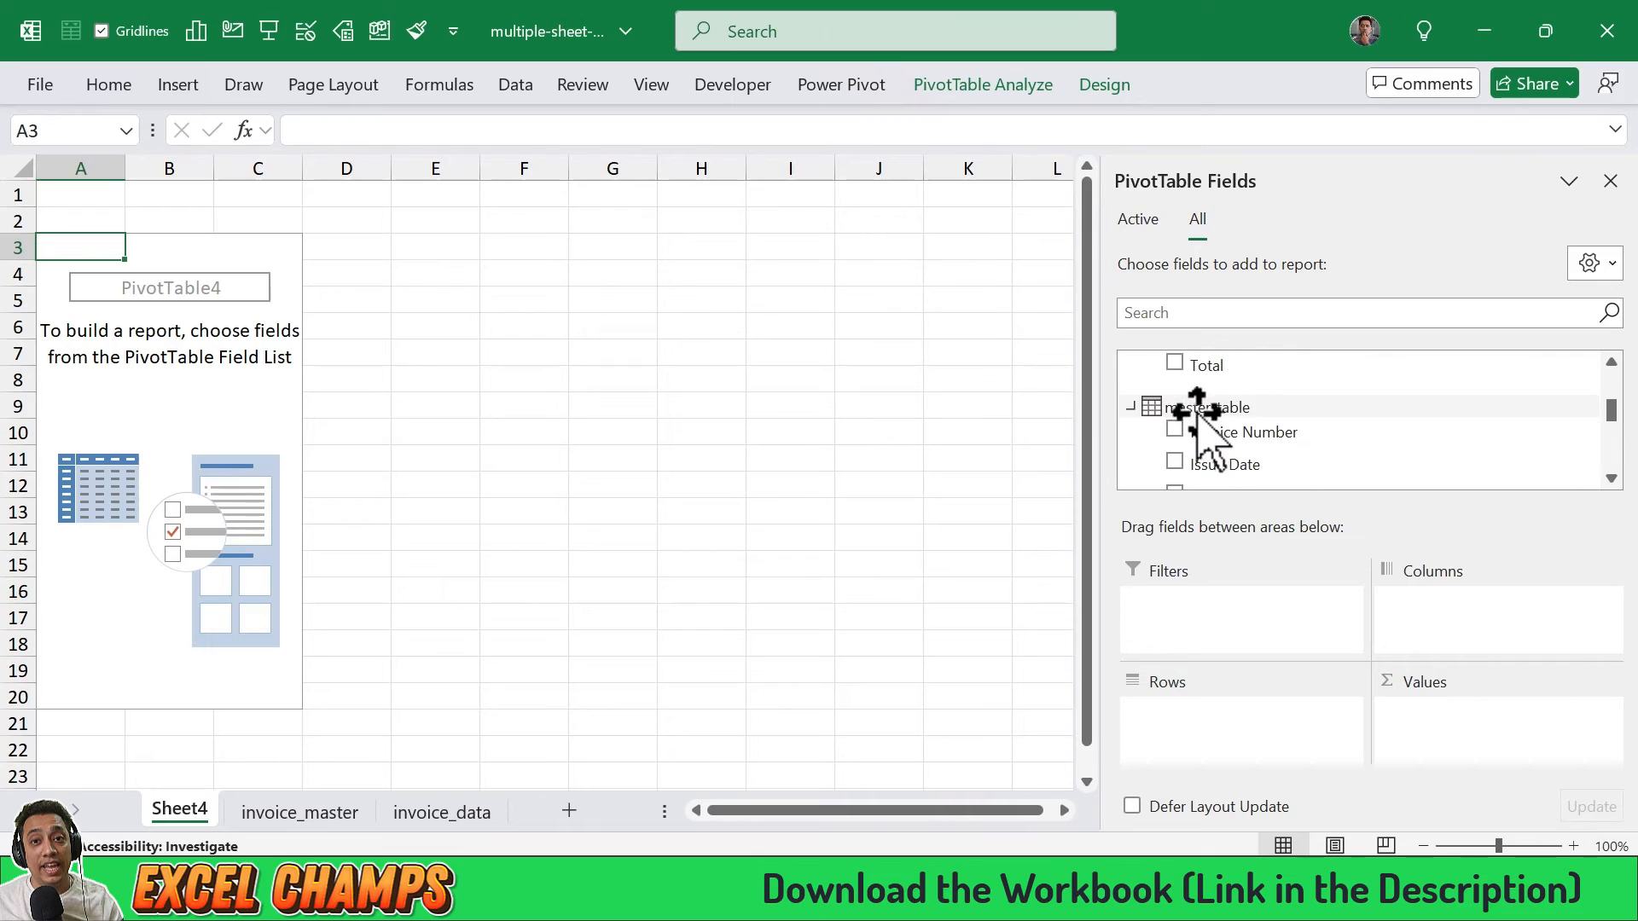
scroll(1195, 439, down, 3)
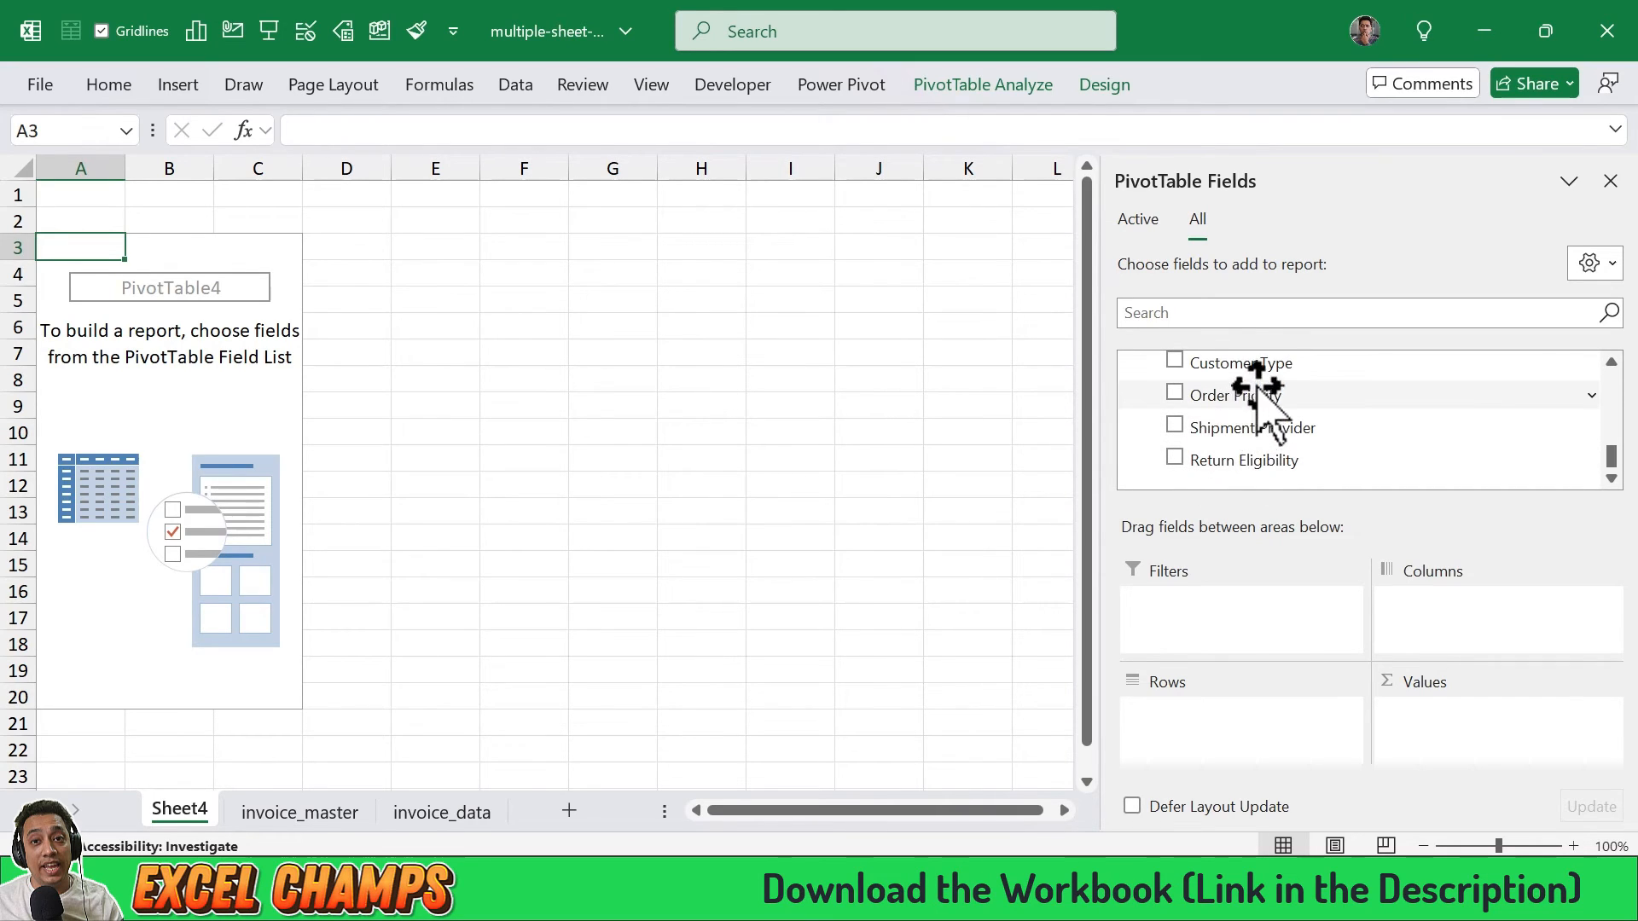
scroll(1254, 380, down, 1)
drag(1259, 369, 1232, 715)
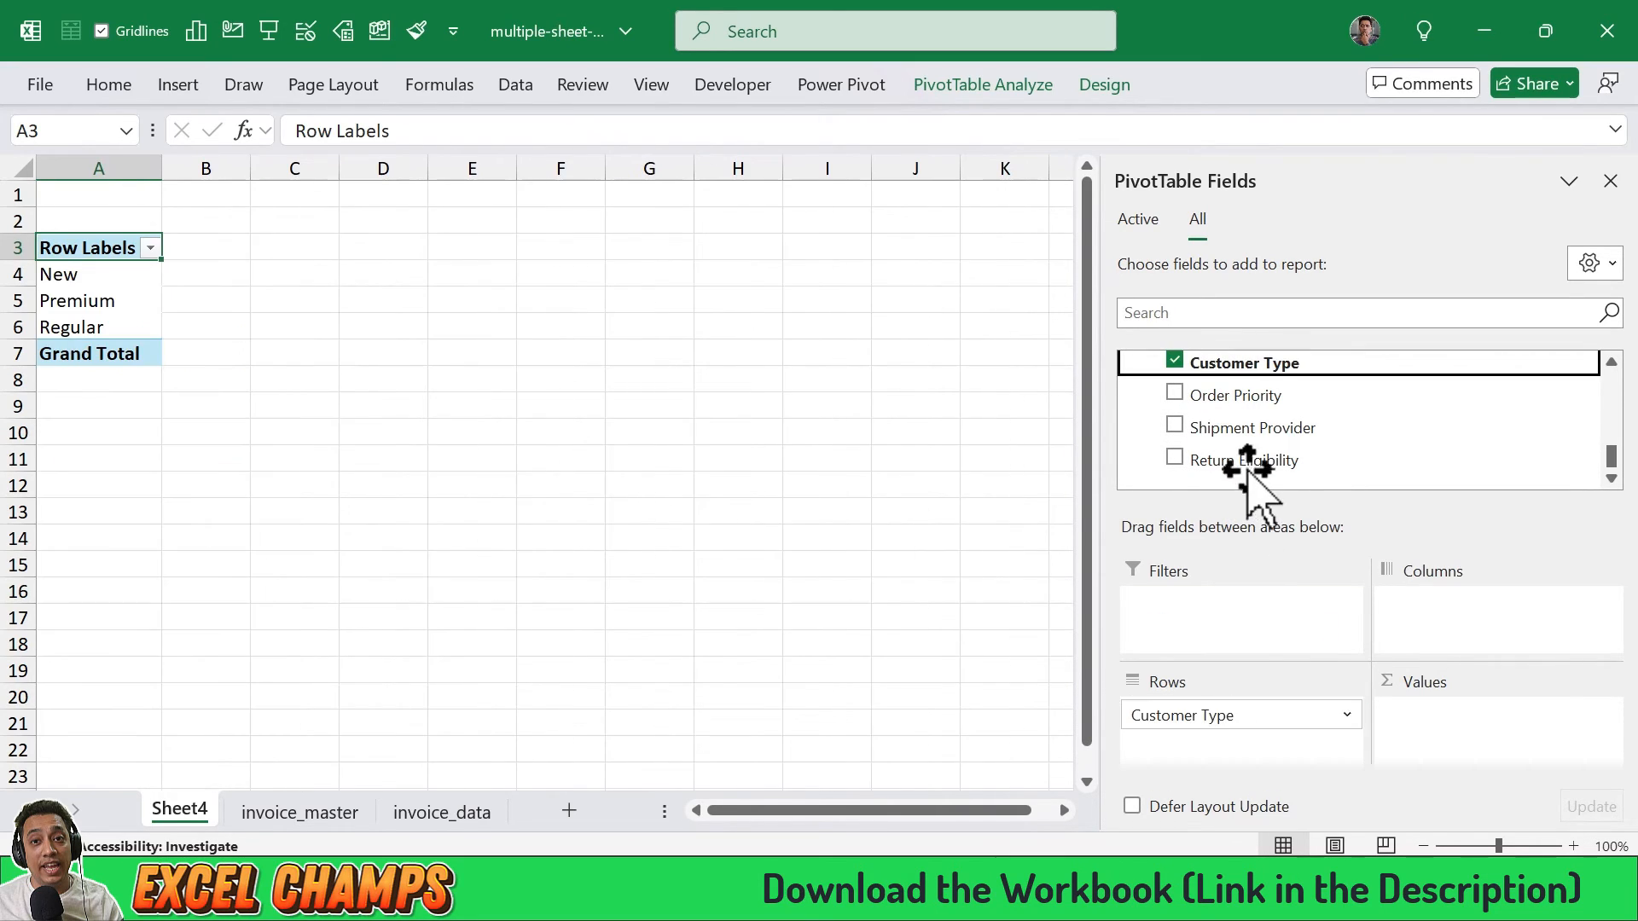
drag(1254, 397, 1242, 734)
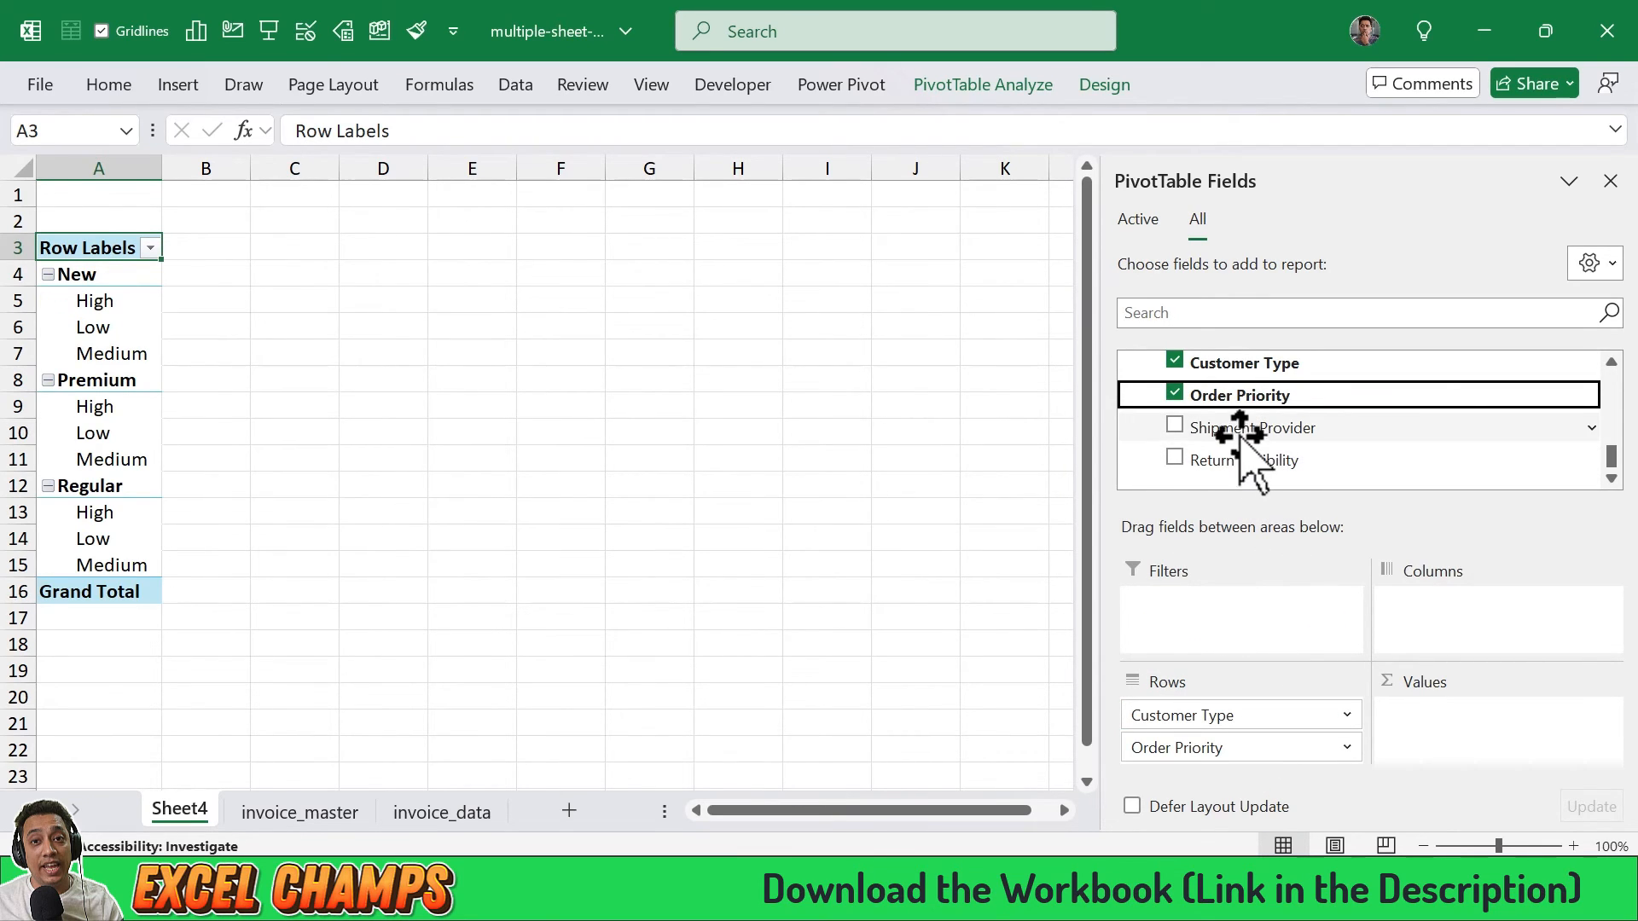
drag(1220, 431, 1461, 640)
Add the Total field from invoice_data to the PivotTable's values.
scroll(1198, 448, up, 6)
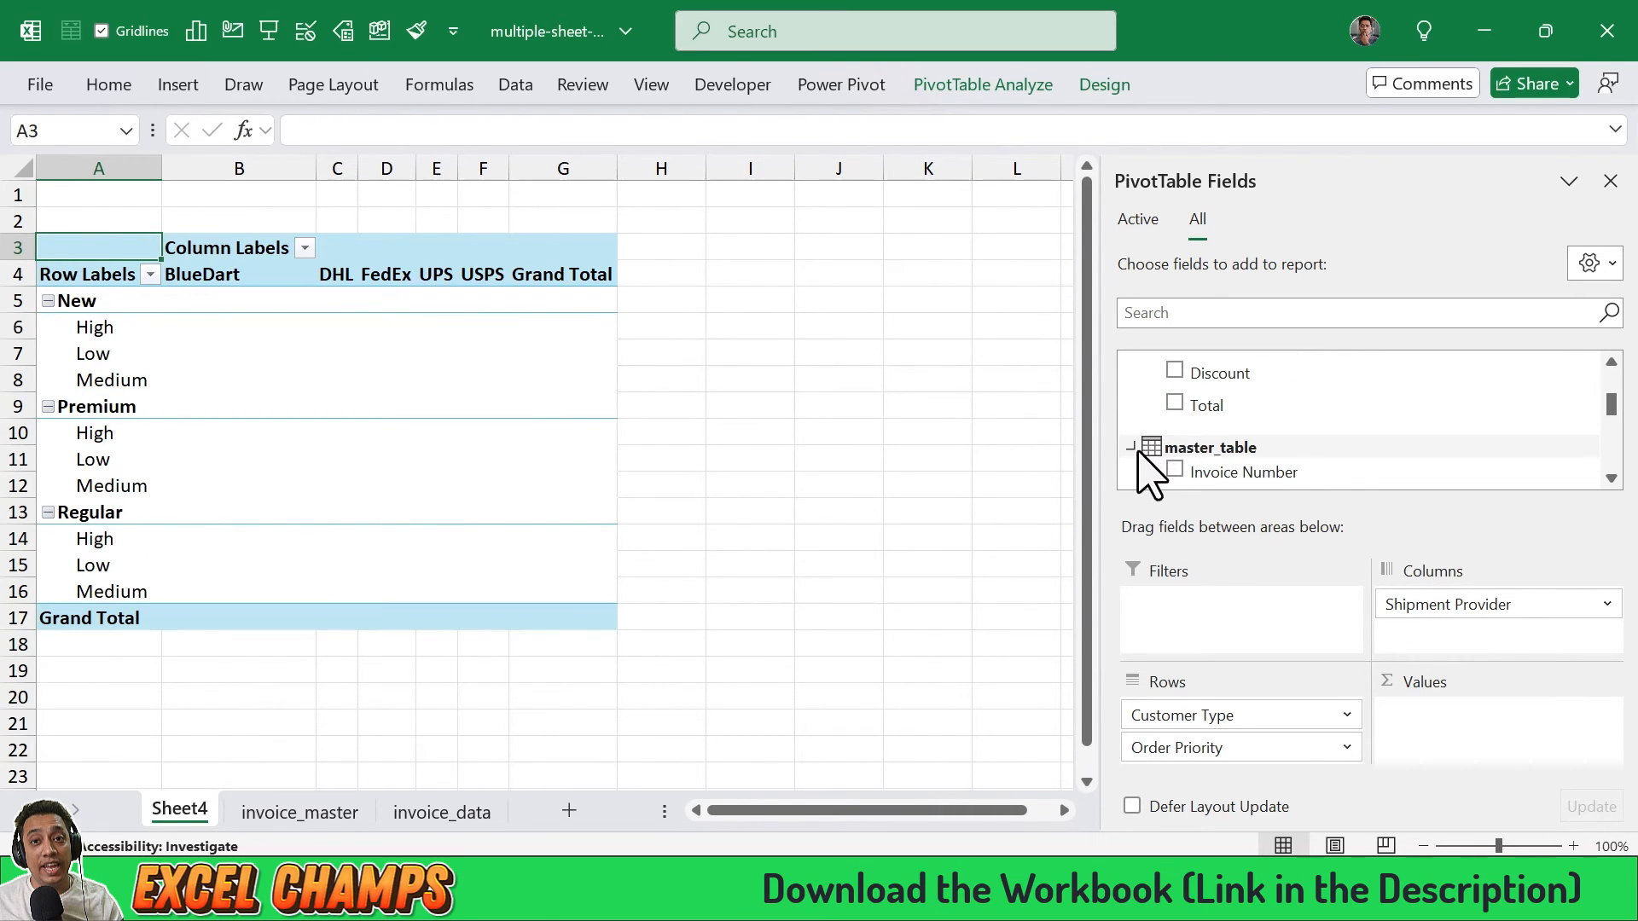
scroll(1160, 460, up, 3)
scroll(1225, 493, down, 1)
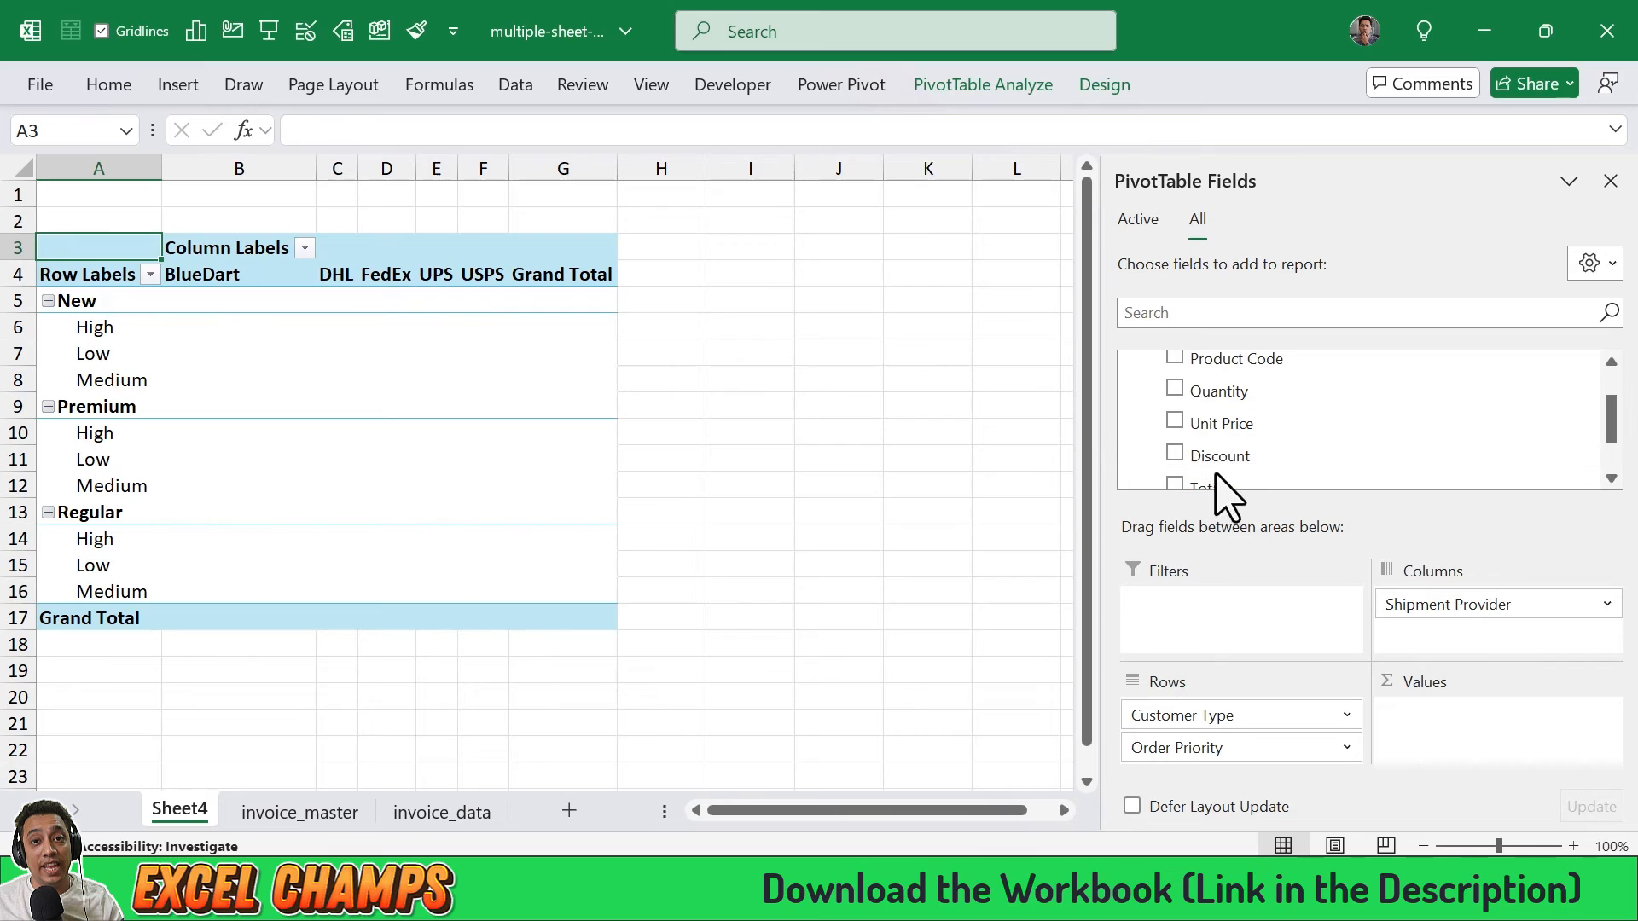
drag(1218, 426, 1368, 616)
drag(1366, 511, 1375, 682)
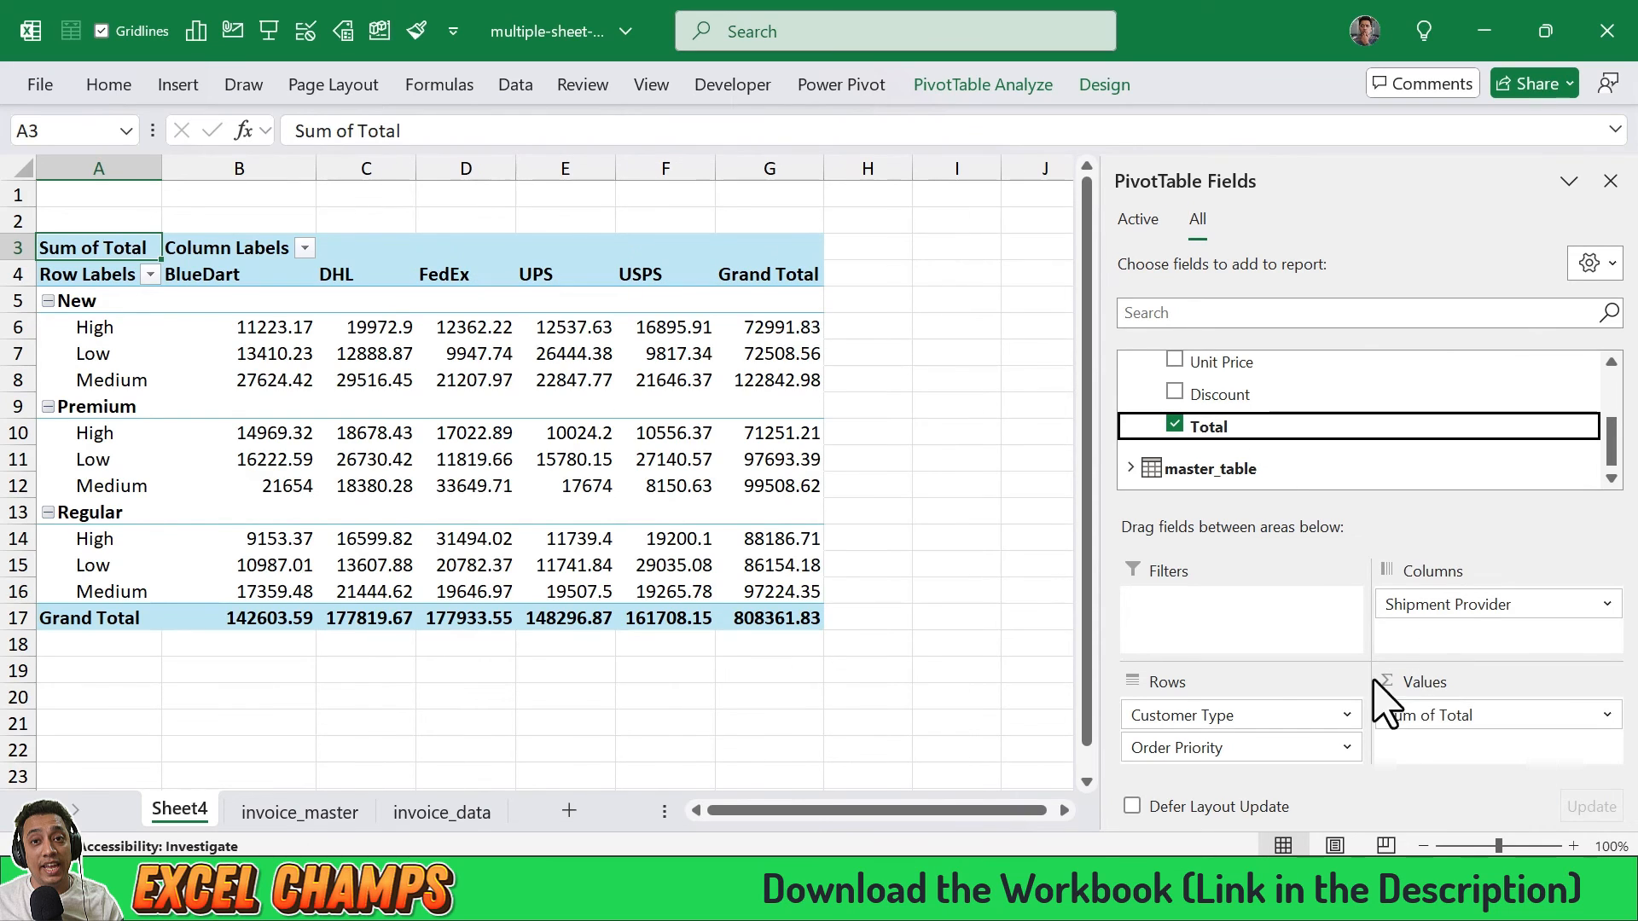
Format all PivotTable values, including the grand totals, as Currency with 0 decimal places and no symbol.
drag(809, 615, 258, 322)
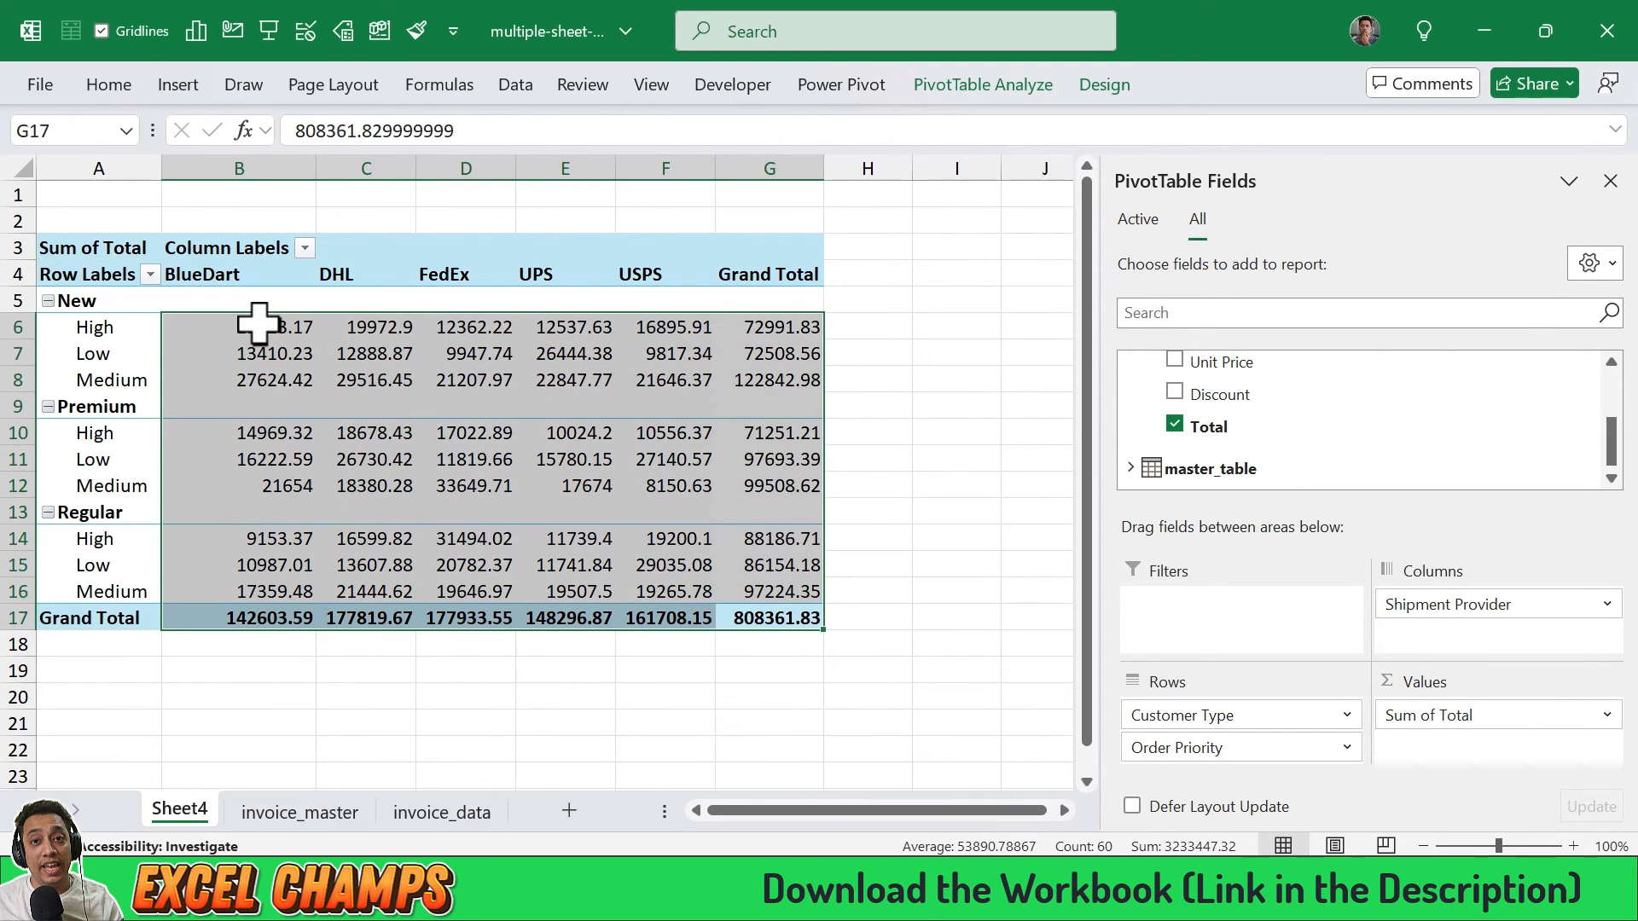
key(ctrl+1)
click(480, 218)
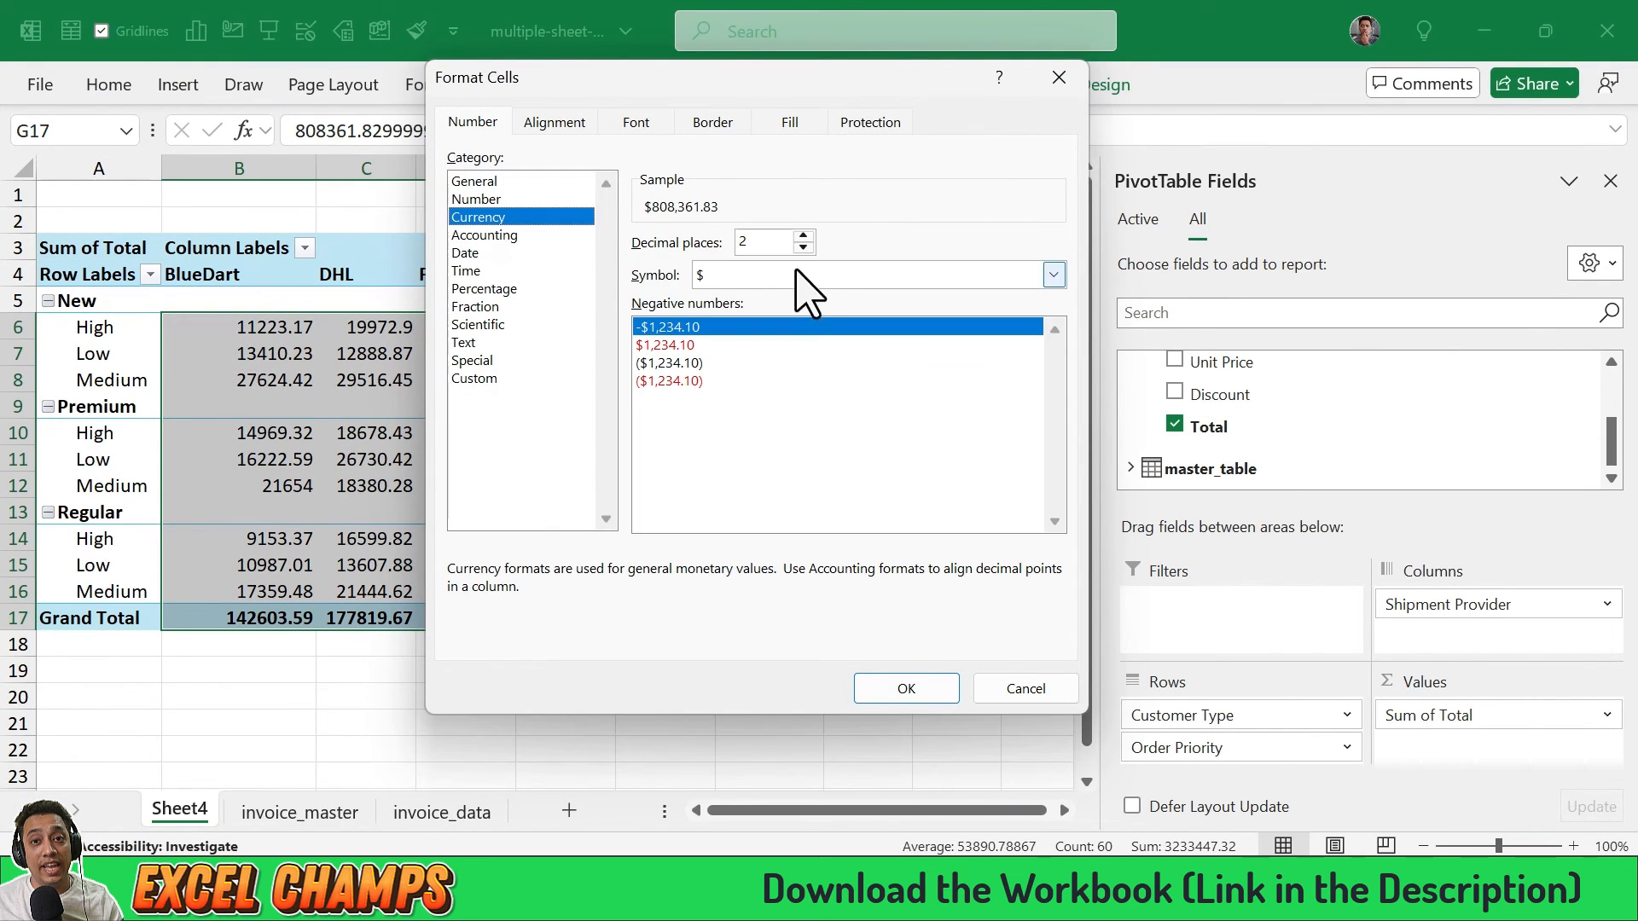
click(803, 248)
click(1053, 275)
click(733, 295)
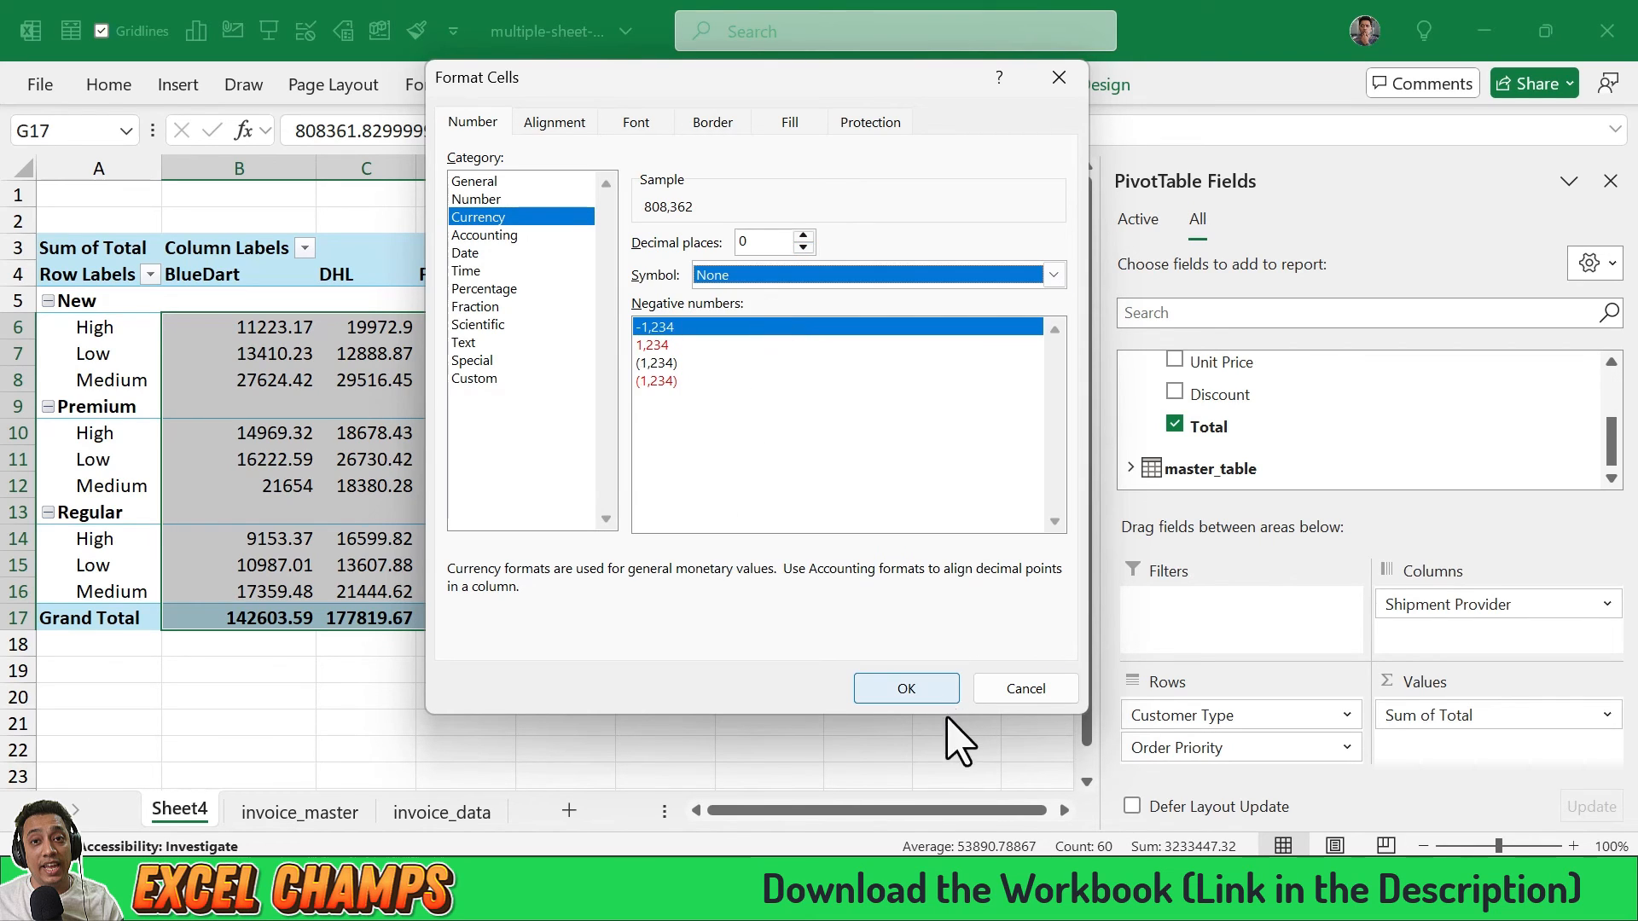
click(920, 686)
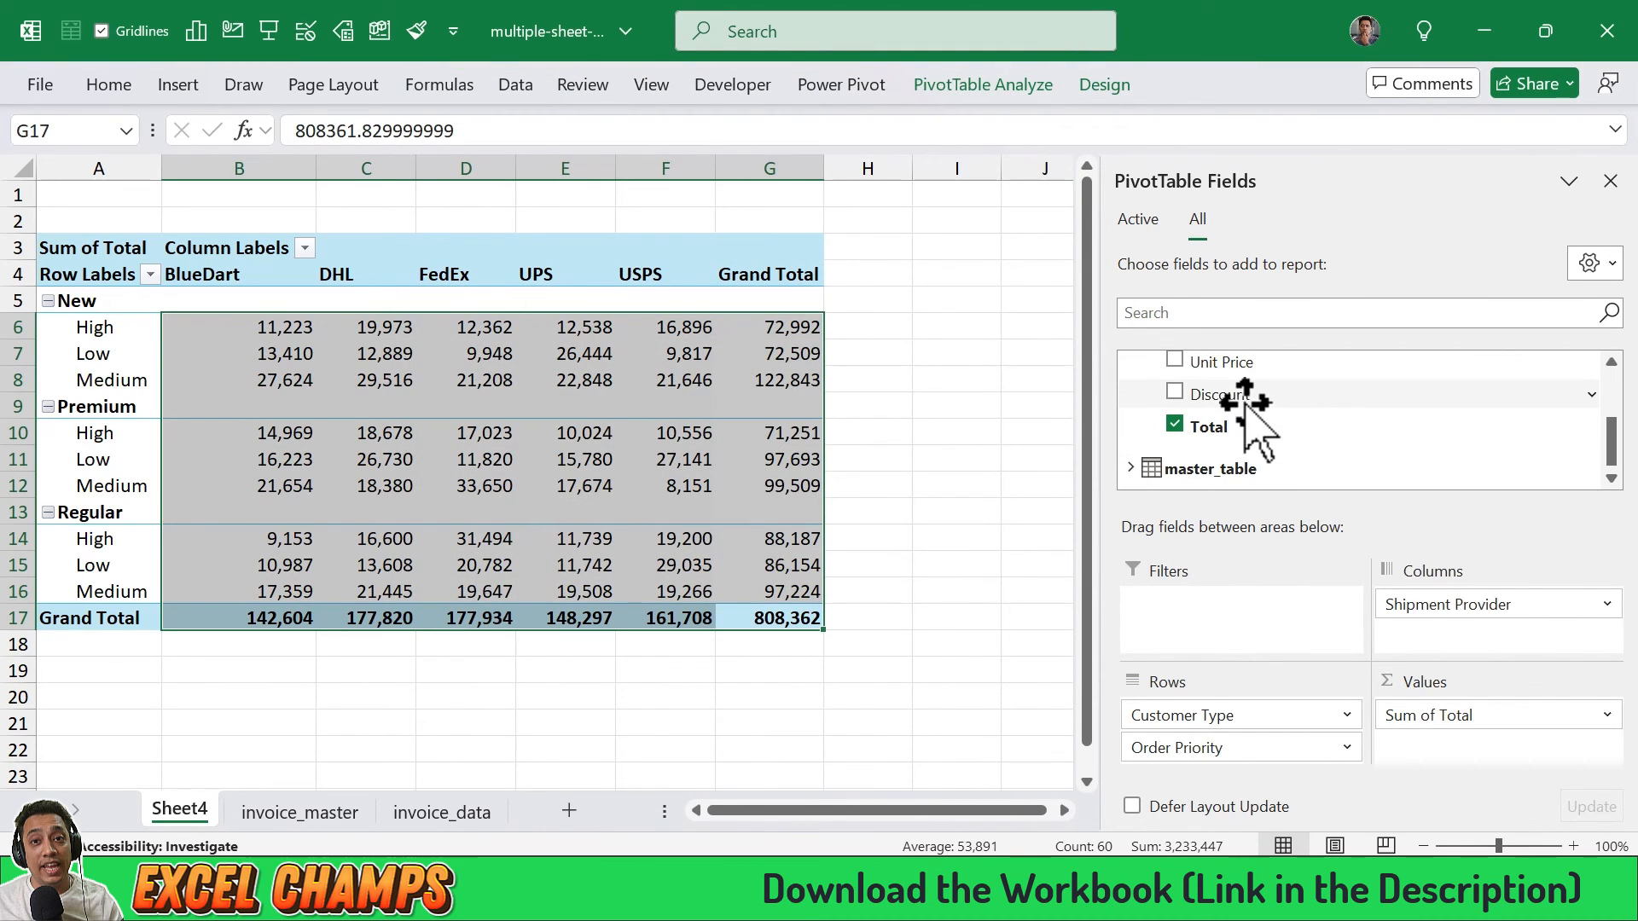
scroll(1263, 428, down, 2)
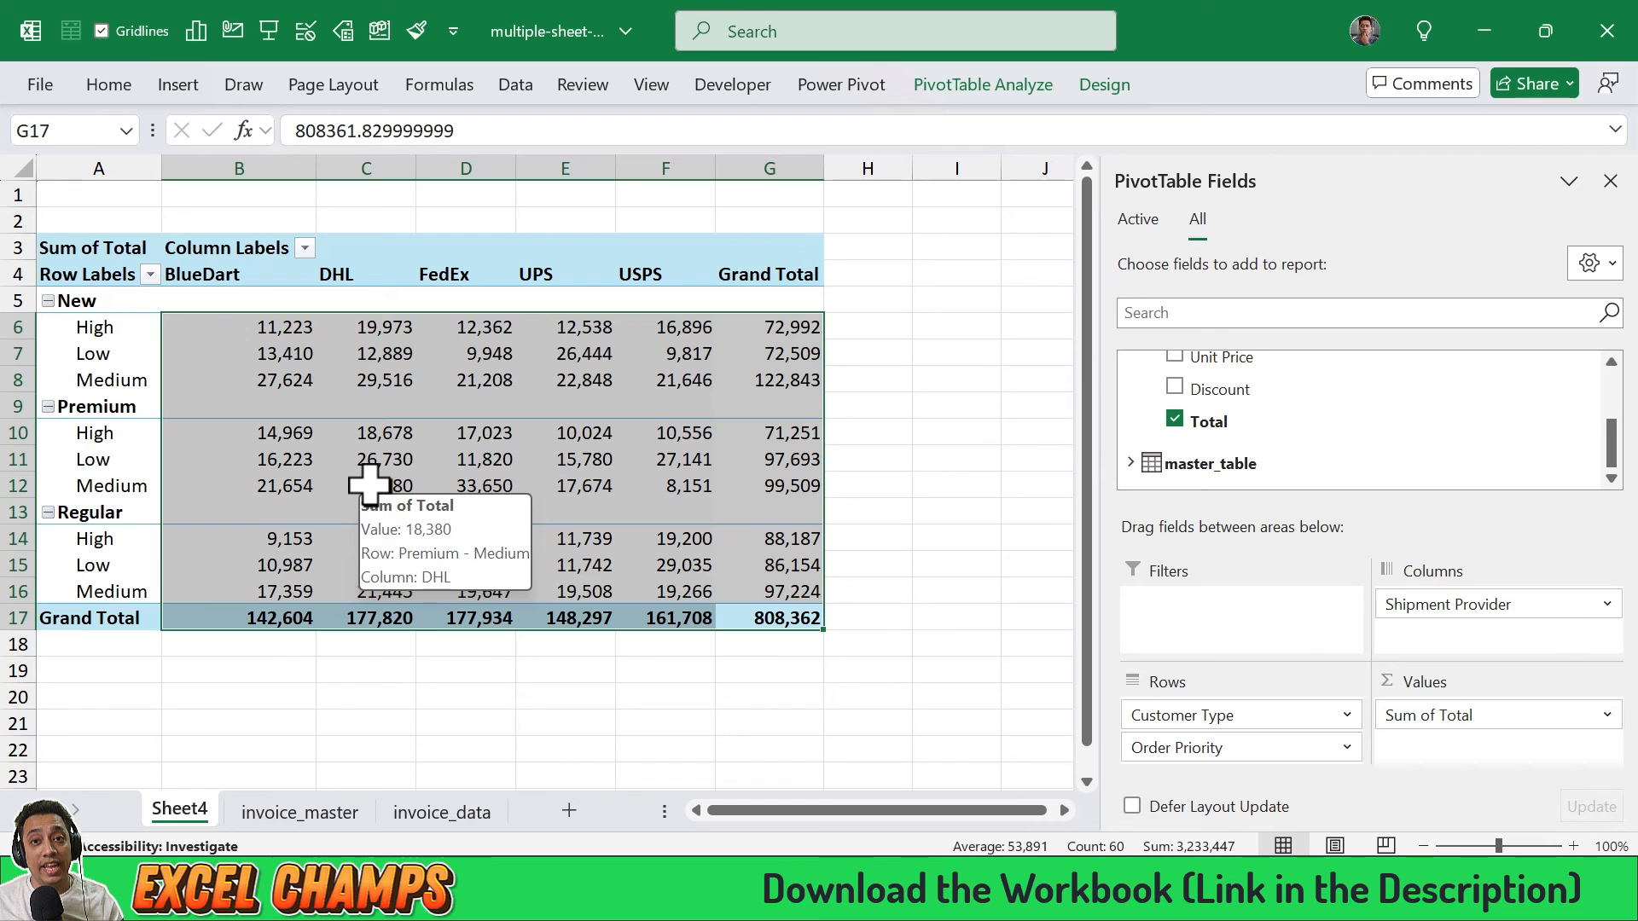